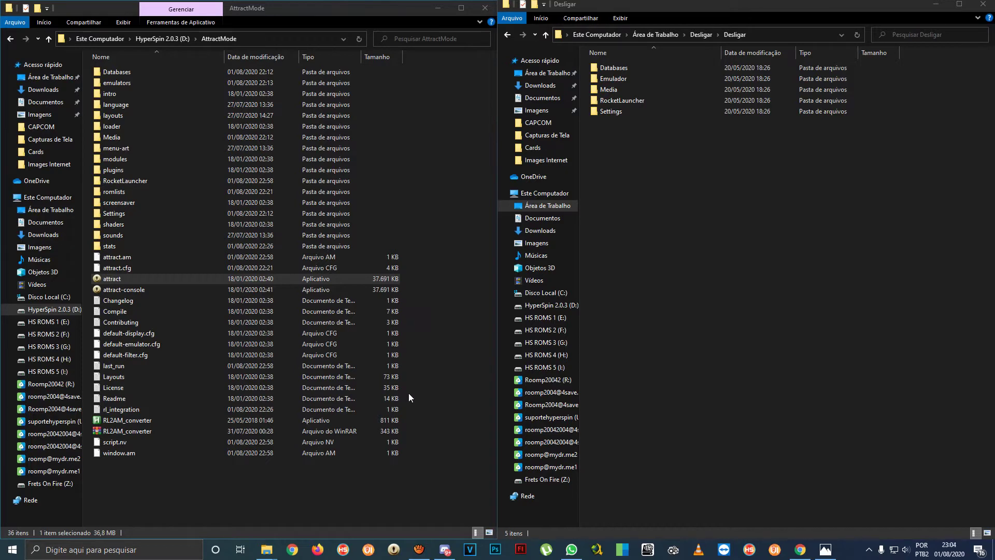
Switch to Chrome and look through the recent posts in the HyperSpin/AttracMode/ADVMenu Facebook group.
left_click(800, 549)
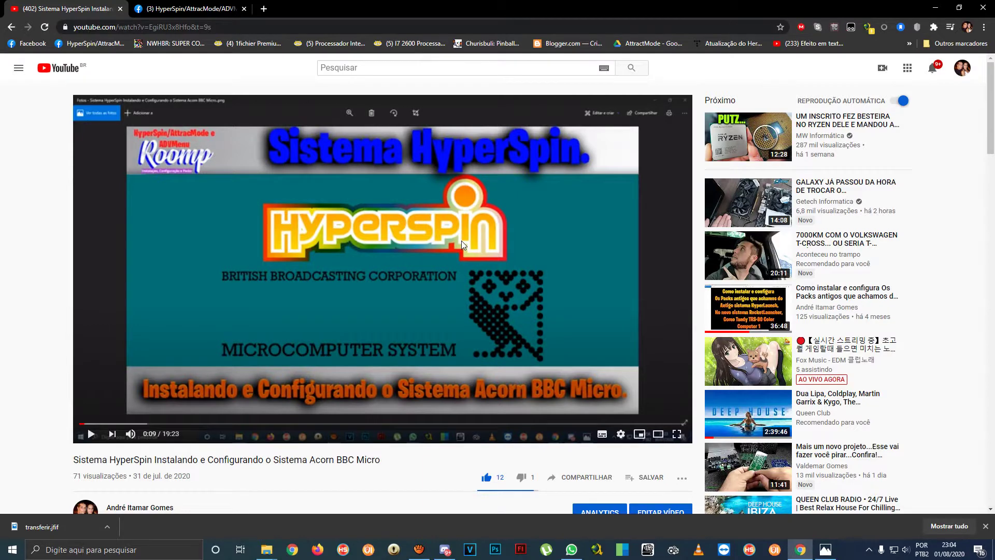
left_click(192, 8)
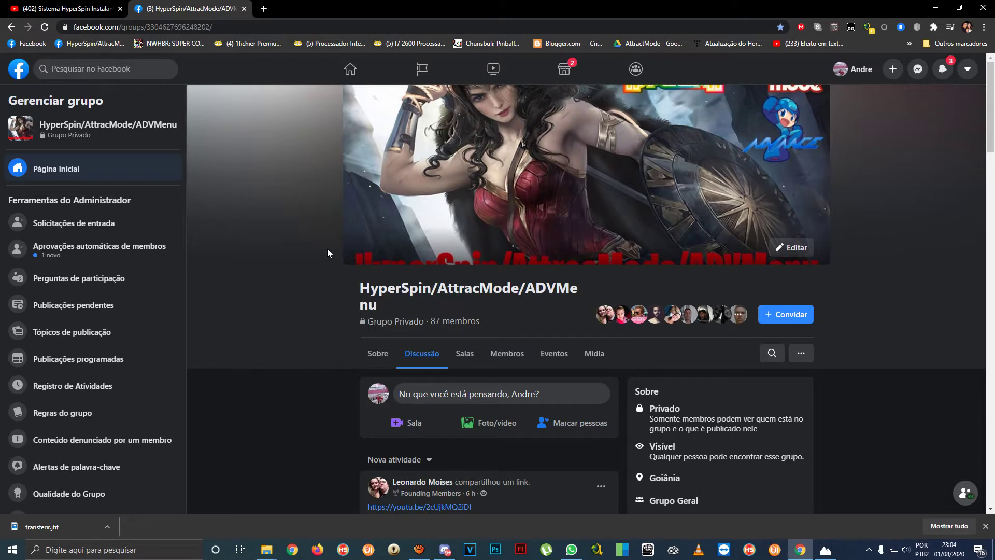
scroll(327, 250, "down", 7)
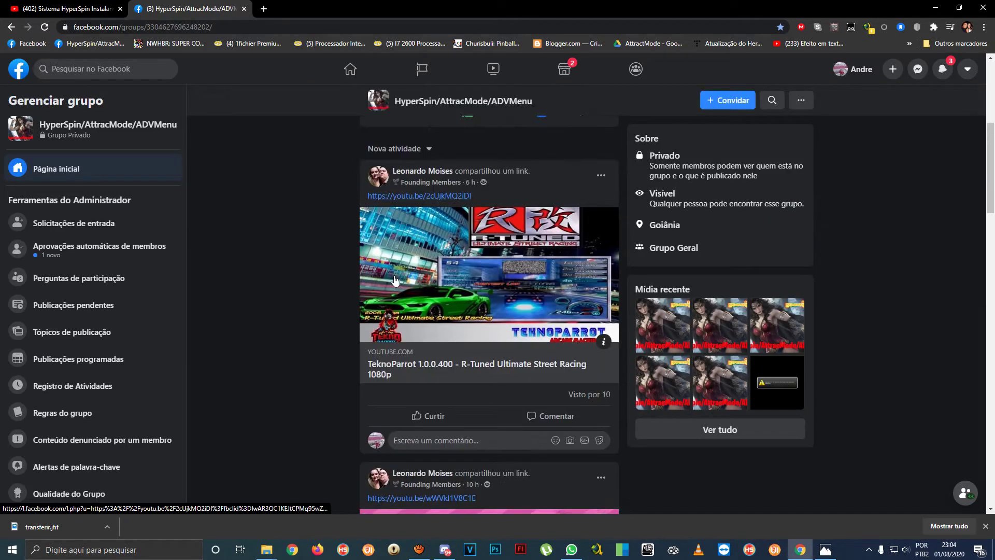
scroll(425, 294, "down", 10)
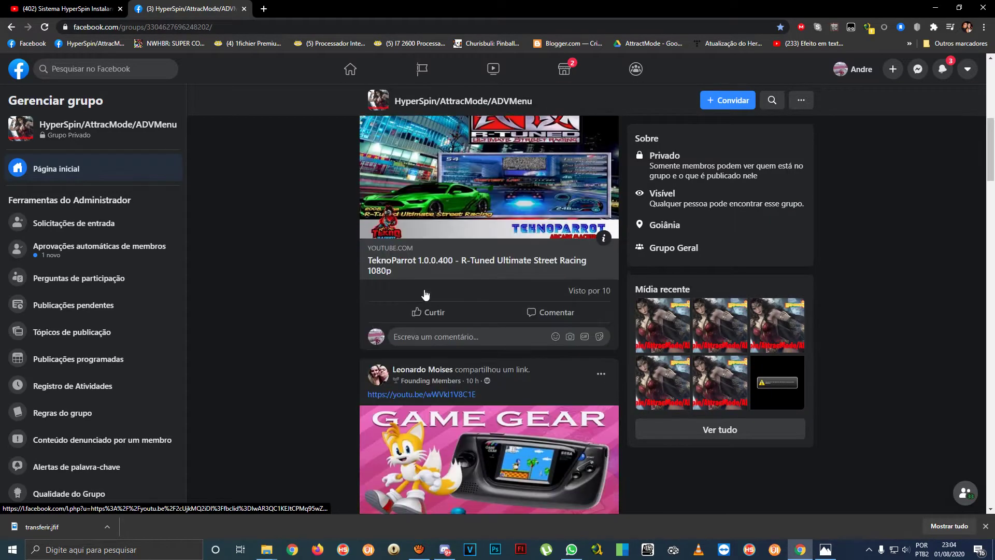
scroll(426, 294, "down", 13)
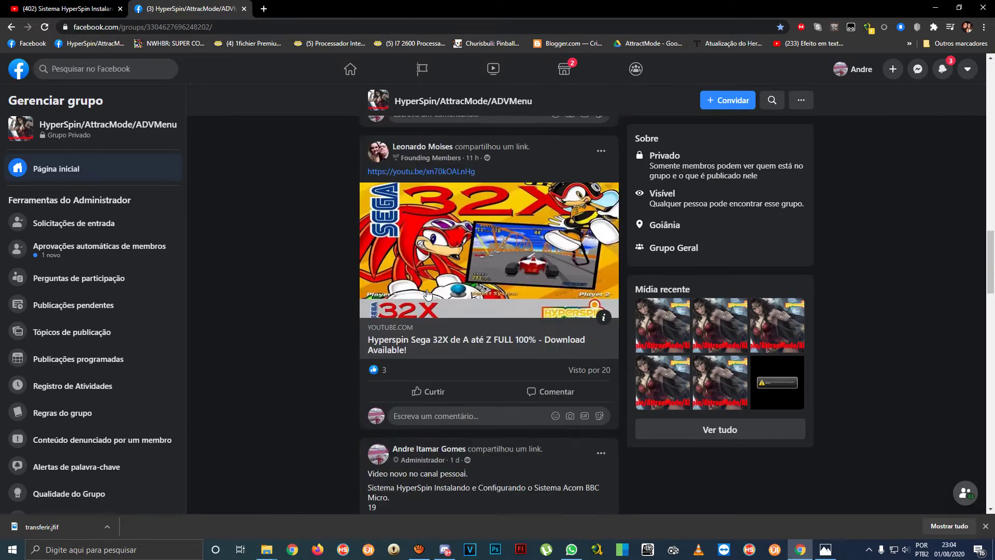
scroll(427, 293, "down", 15)
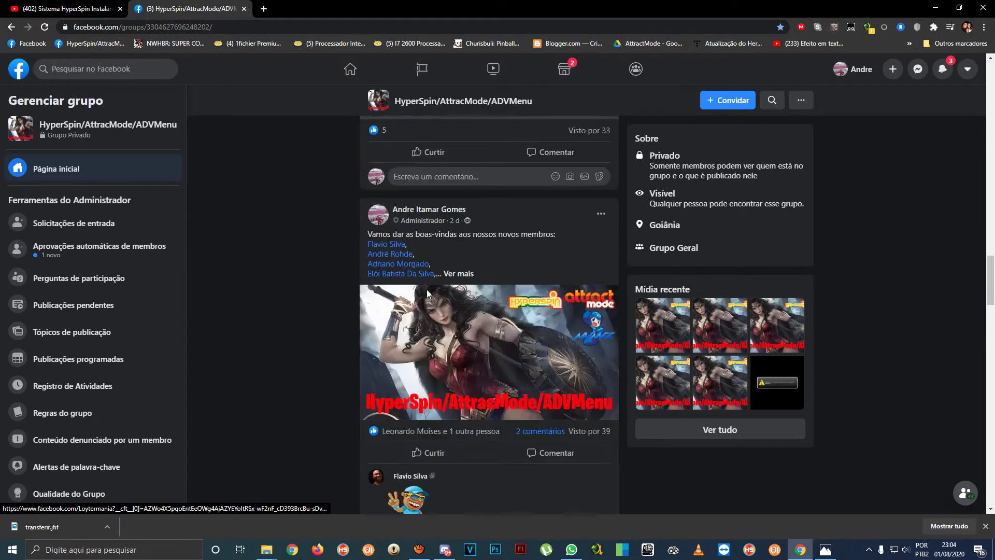
scroll(427, 290, "up", 6)
scroll(428, 289, "up", 1)
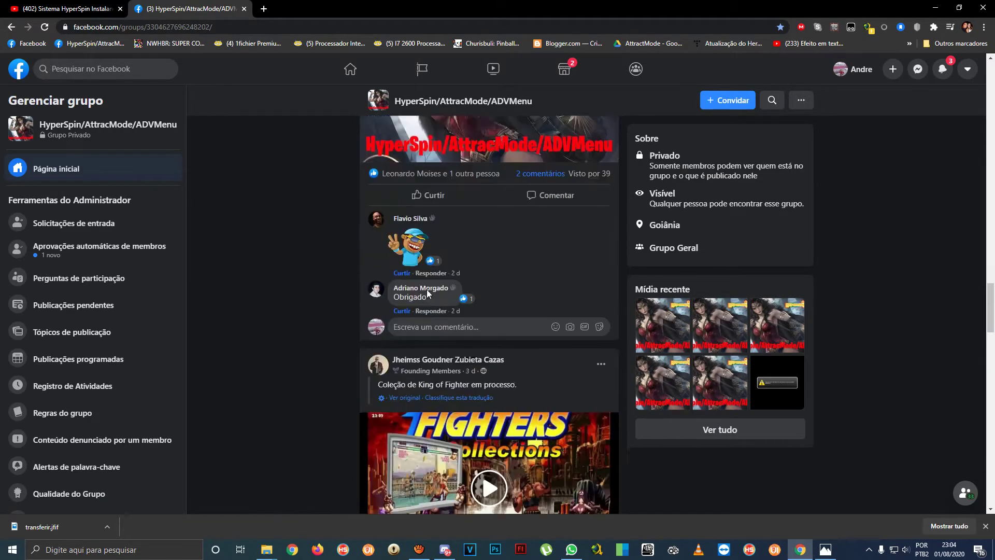
scroll(440, 285, "down", 6)
scroll(448, 280, "up", 2)
scroll(450, 280, "up", 3)
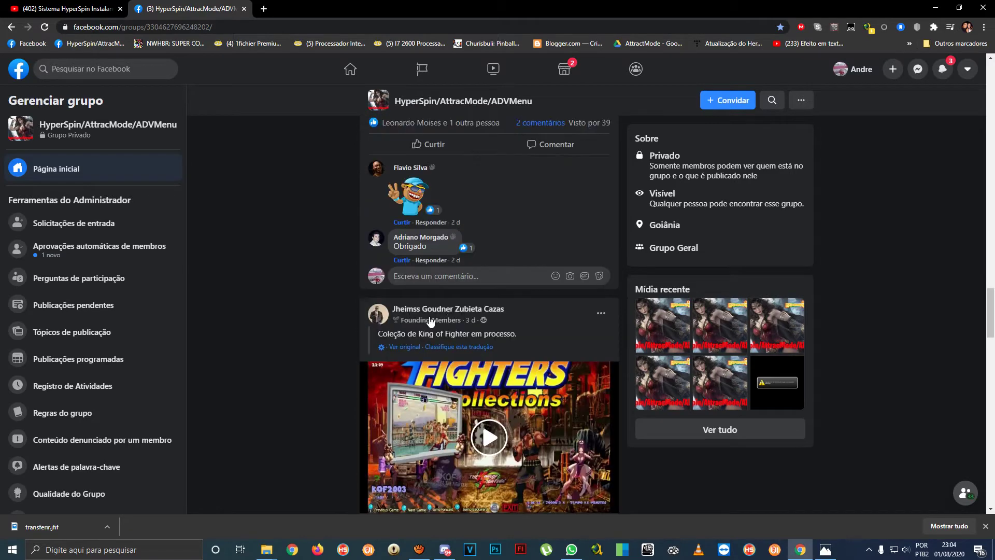
scroll(441, 314, "down", 3)
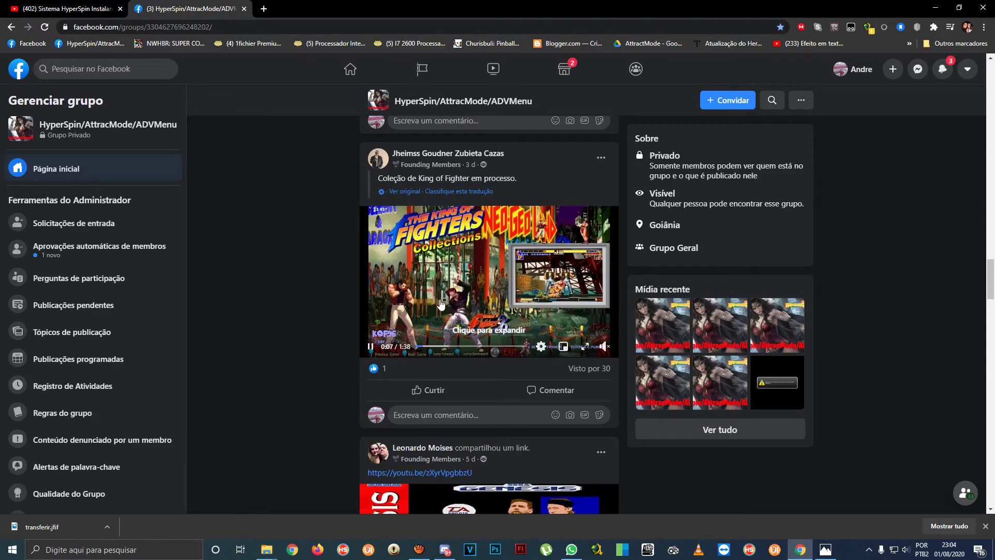
scroll(446, 304, "down", 13)
scroll(441, 304, "up", 12)
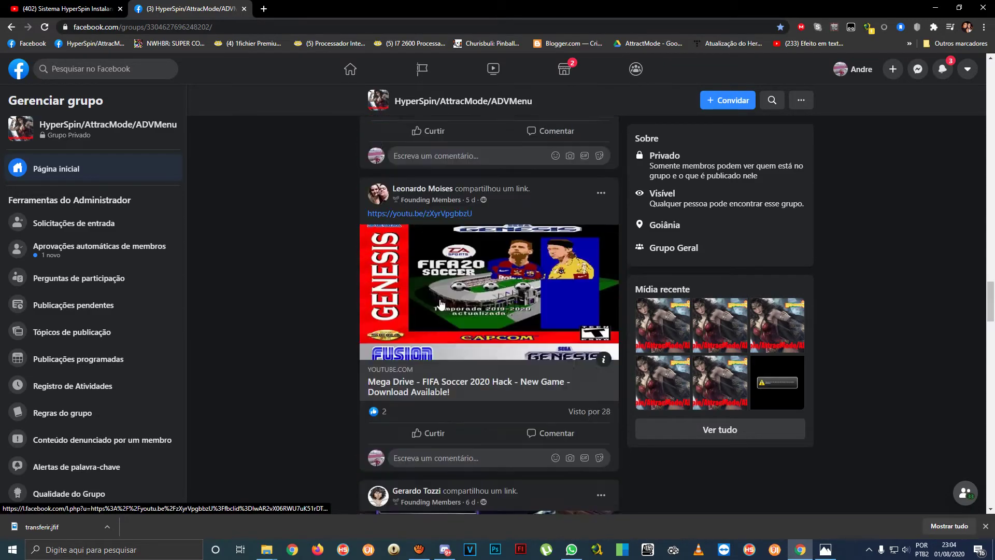
Review the Acorn BBC Micro video's YouTube description down to its WhatsApp, Facebook and Discord links.
left_click(77, 9)
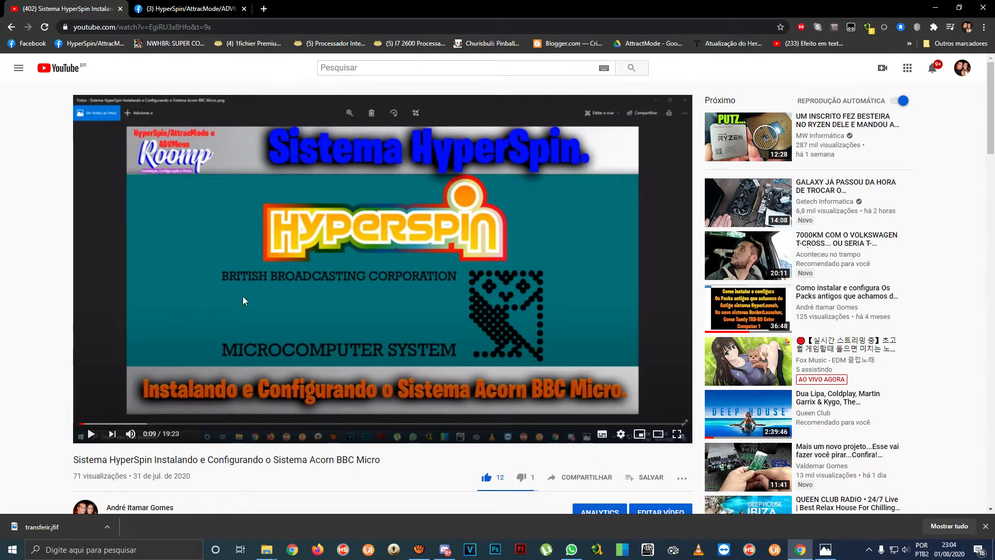
scroll(243, 296, "down", 1)
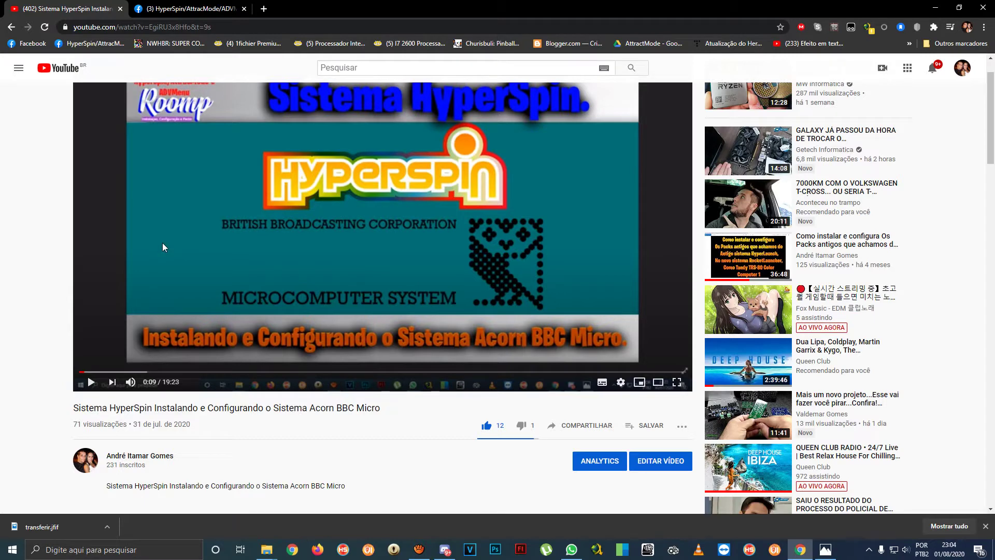
scroll(163, 247, "down", 5)
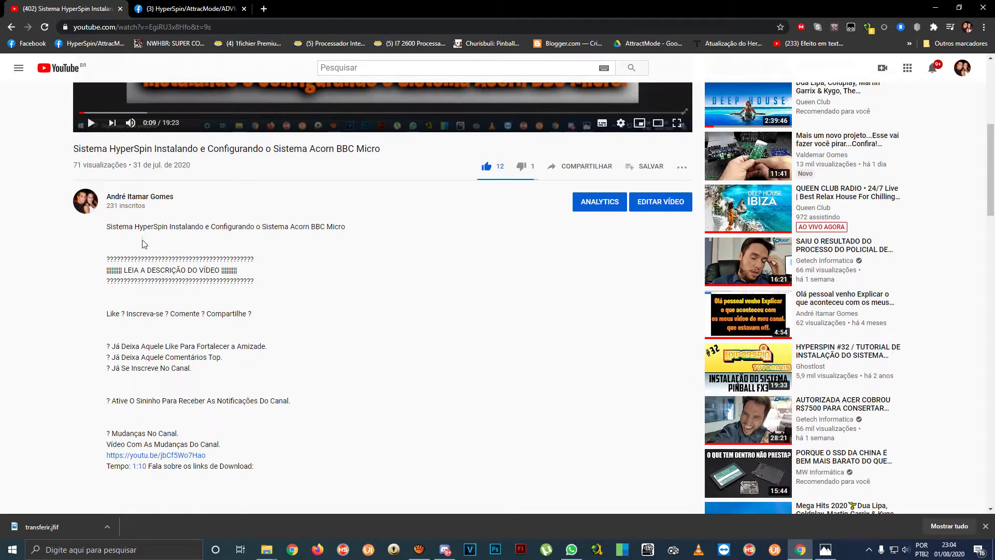
scroll(133, 248, "up", 3)
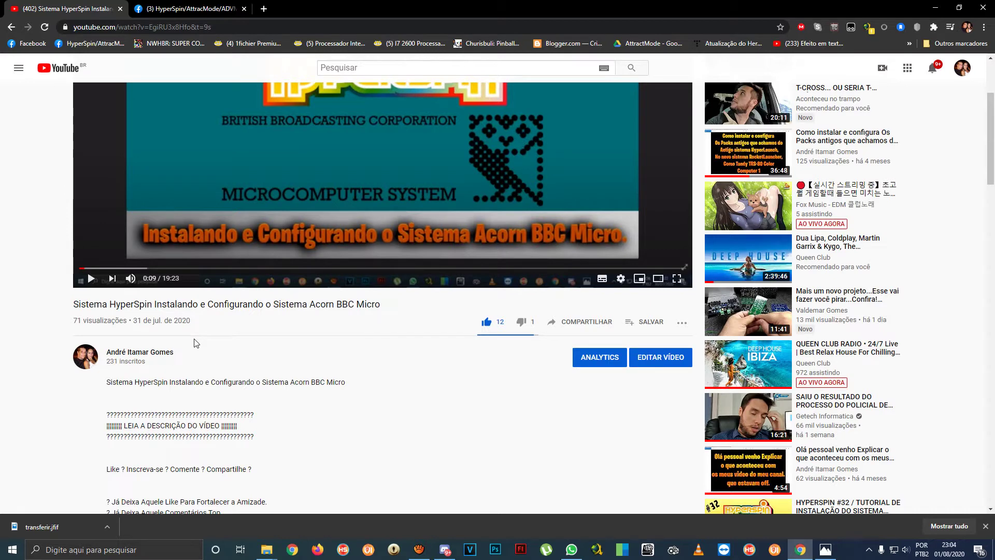
scroll(197, 341, "down", 2)
scroll(196, 342, "down", 4)
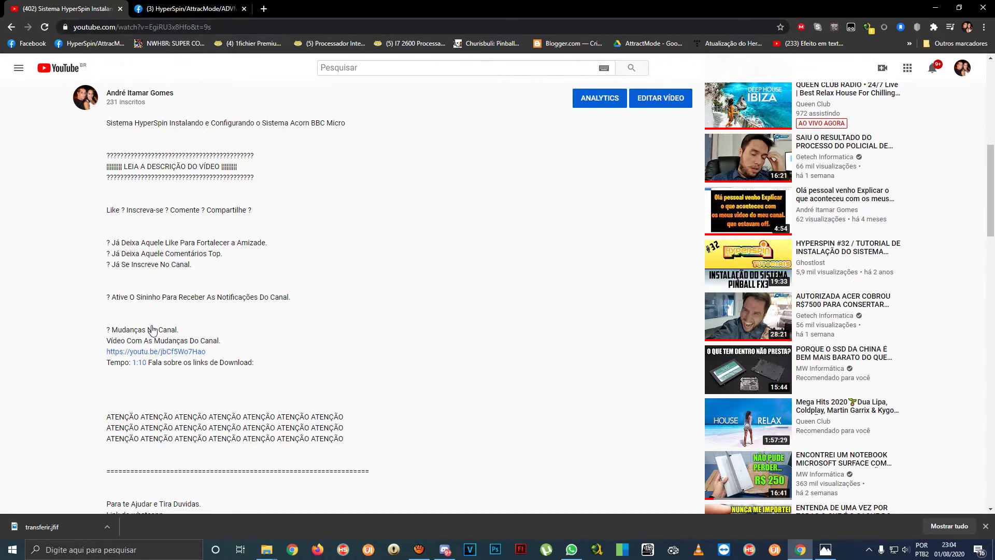
scroll(153, 331, "down", 4)
scroll(154, 330, "down", 2)
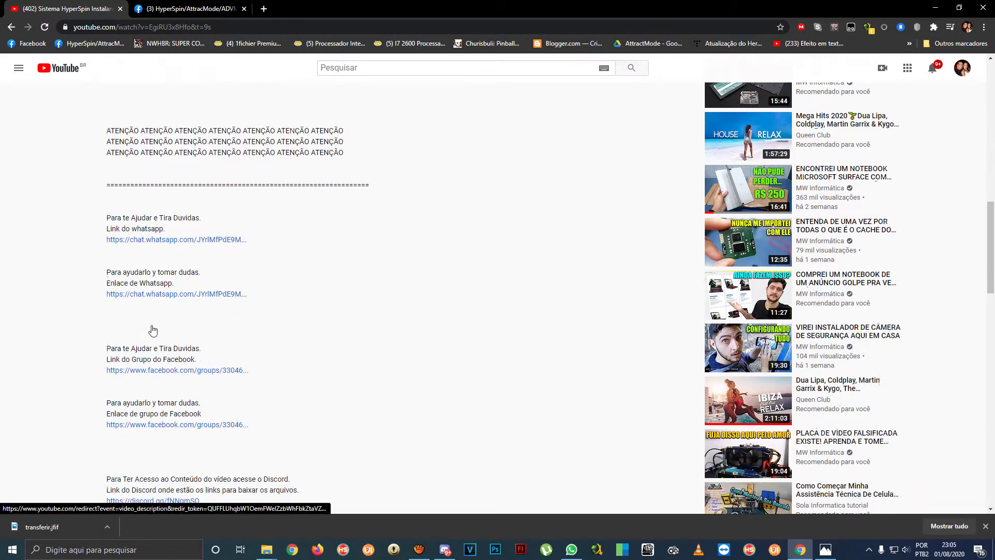
scroll(153, 220, "down", 2)
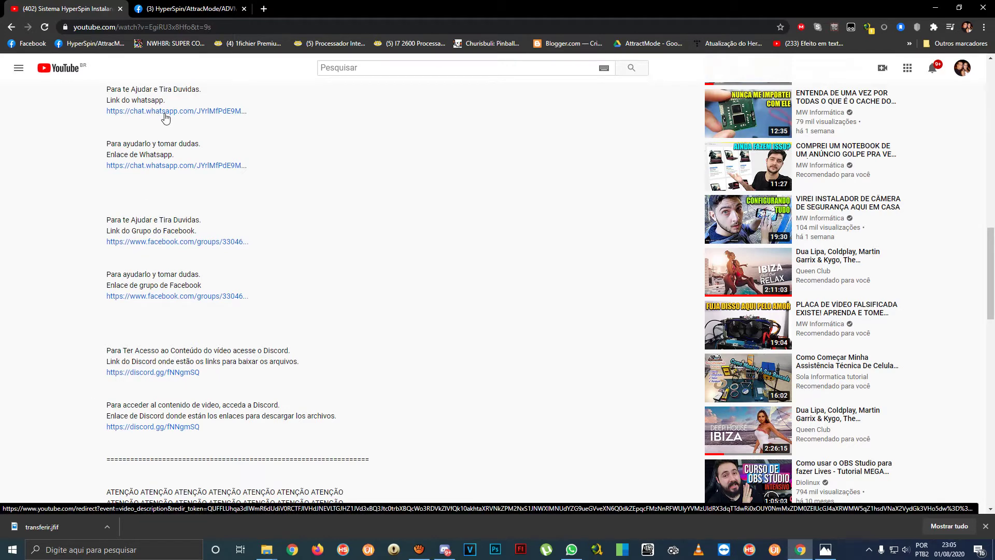
Switch to WhatsApp and view the Sega 32X and Sega CD theme image in the HyperSpin/AttracM/ADVMenu group chat.
left_click(568, 544)
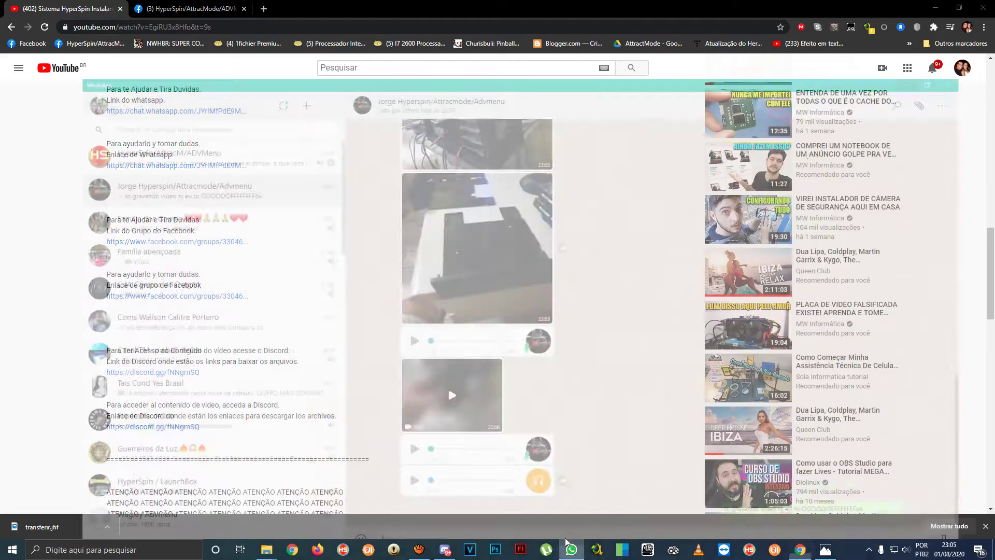
left_click(207, 99)
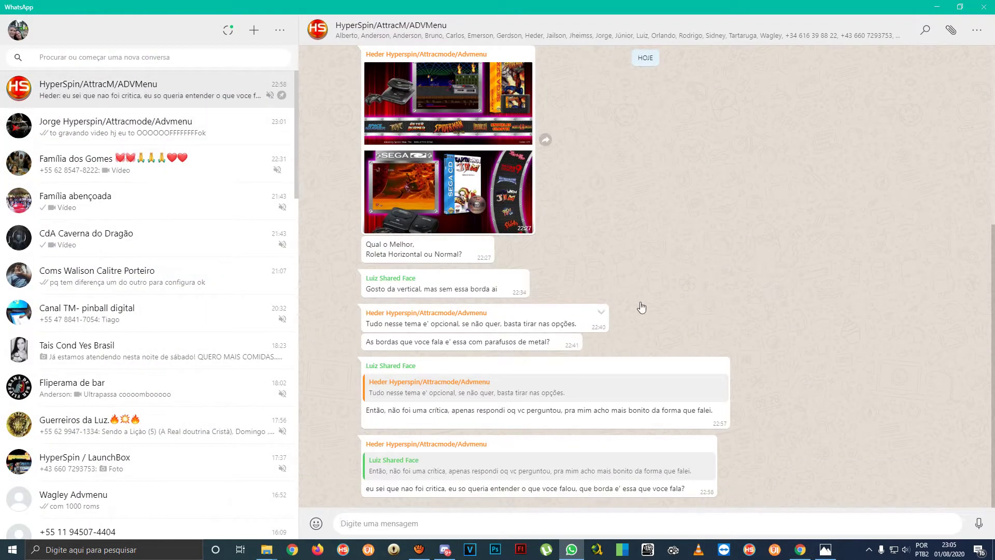
scroll(474, 408, "up", 3)
scroll(476, 407, "down", 3)
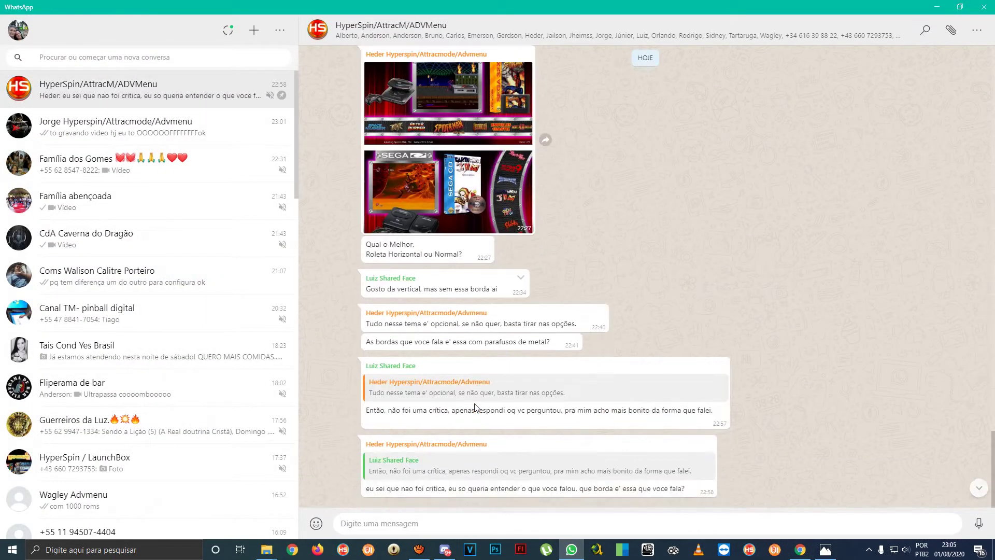
scroll(475, 407, "up", 3)
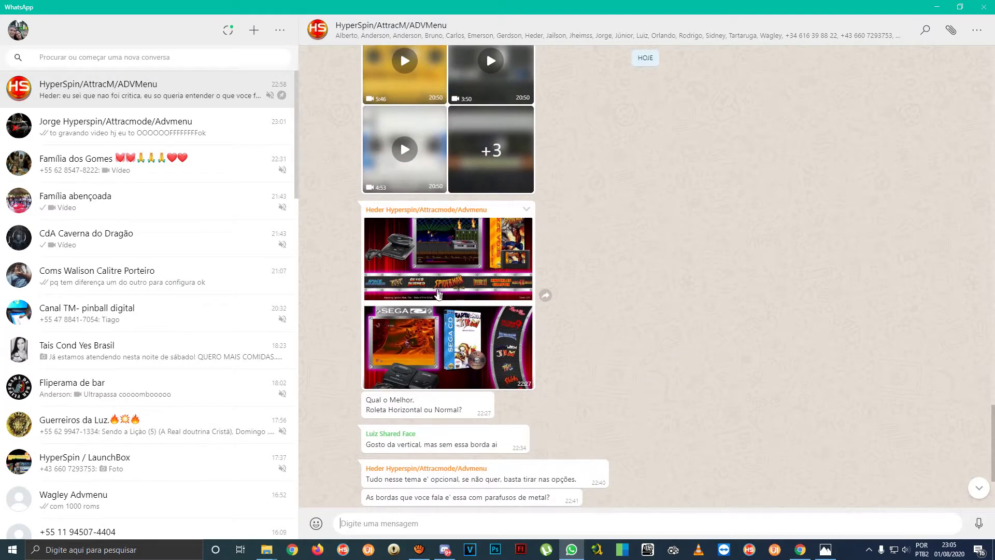
left_click(438, 293)
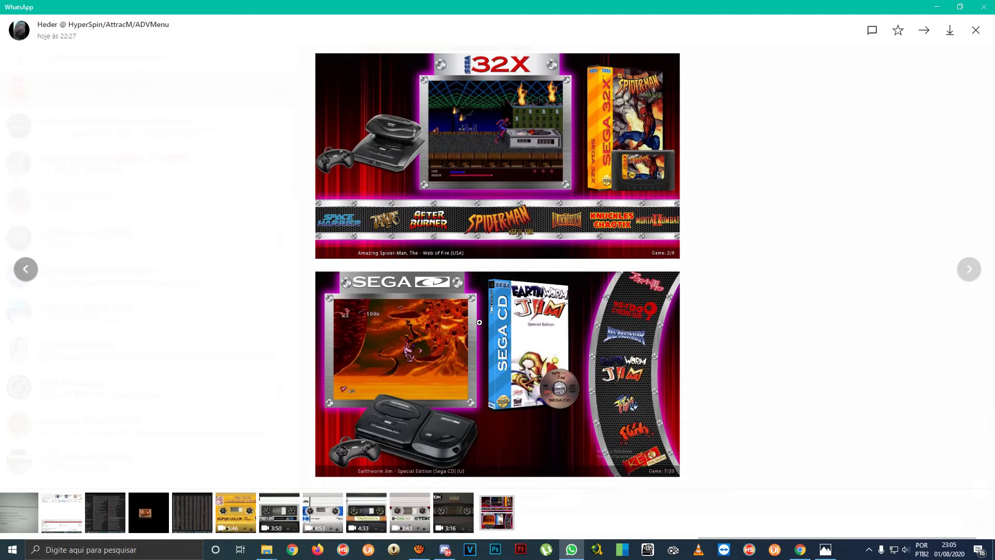
key("Escape")
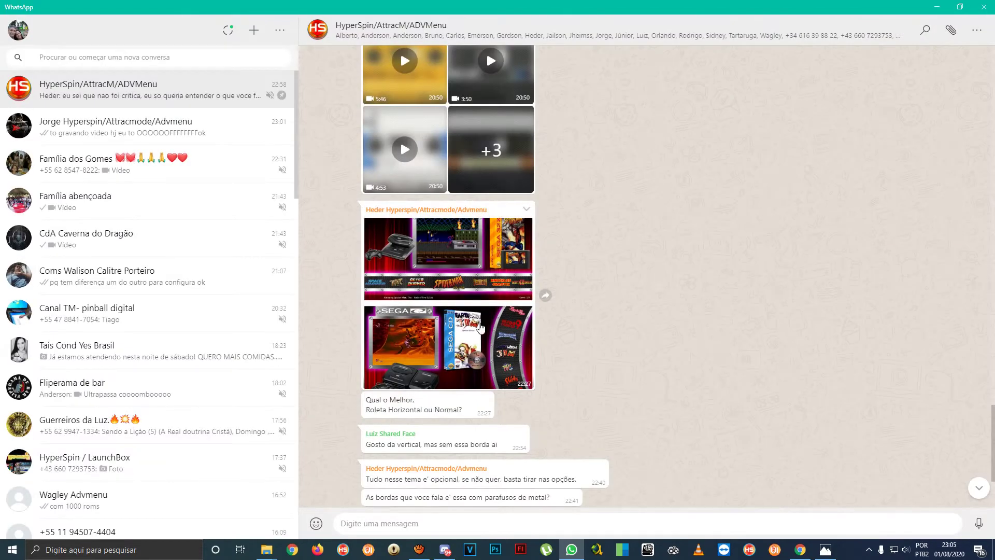
Look through the group chat's earlier download-link messages, return to the latest ones and minimize WhatsApp.
scroll(479, 323, "up", 15)
scroll(482, 325, "up", 5)
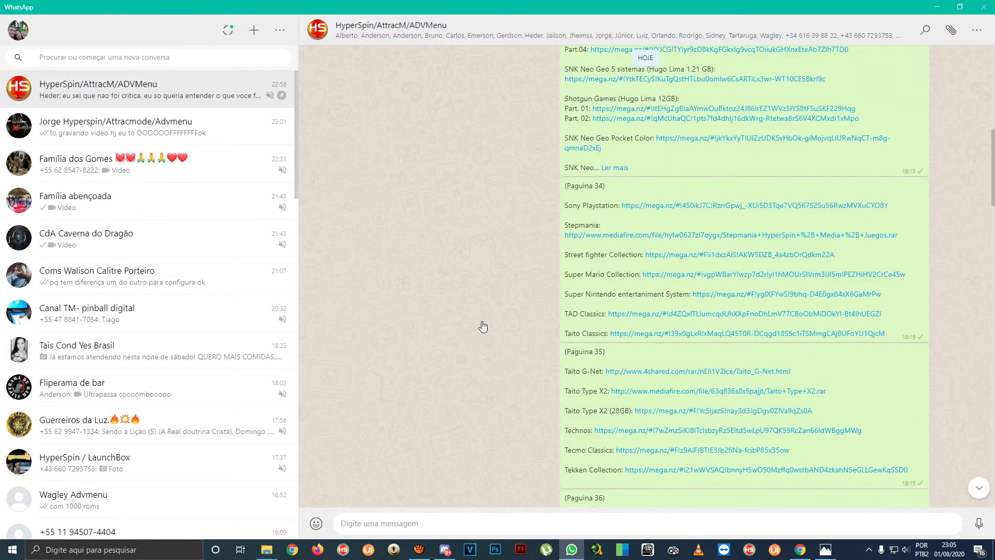
scroll(482, 325, "down", 15)
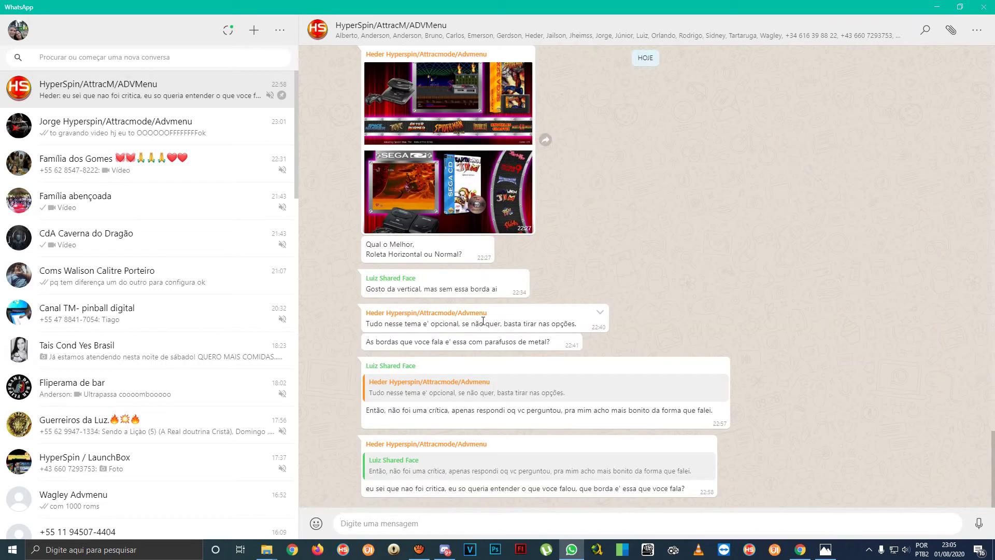
left_click(937, 7)
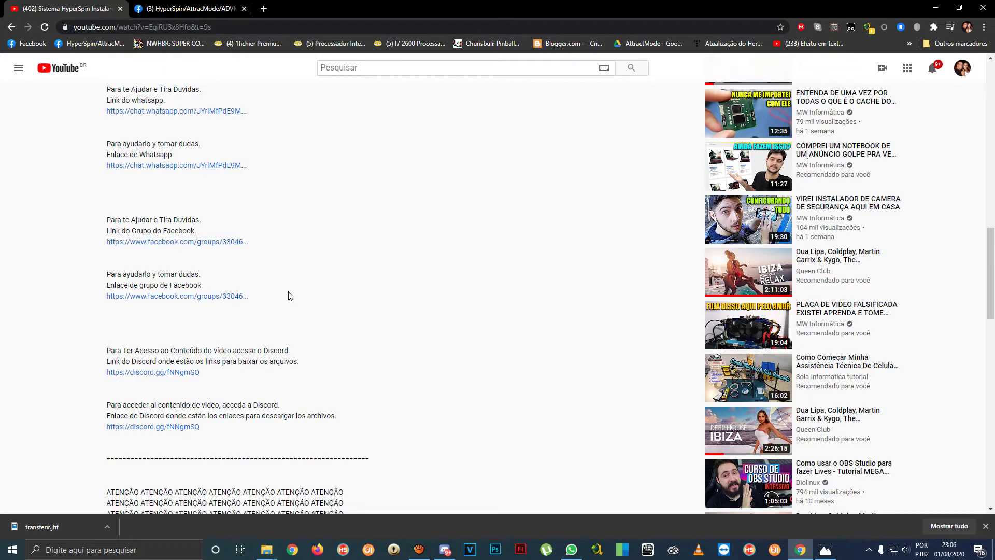
Switch to the ROMS folder window in File Explorer, look through its system folders and minimize it.
mouse_move(264, 541)
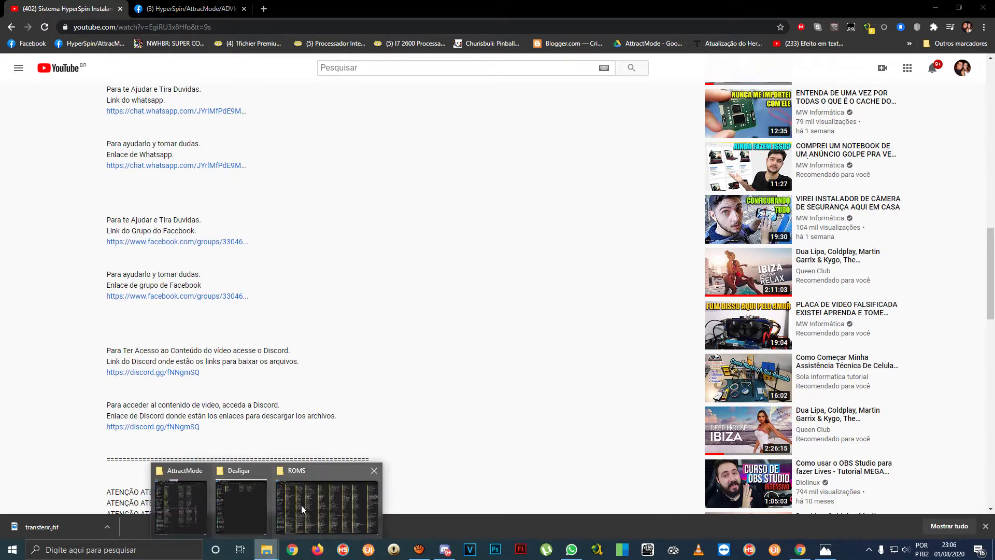
left_click(303, 510)
scroll(421, 282, "down", 5)
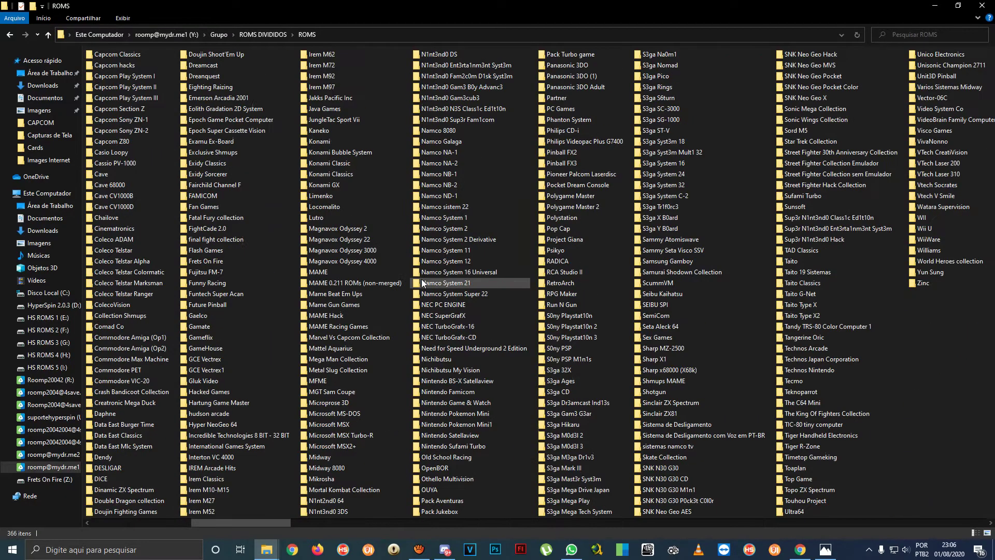
scroll(421, 283, "up", 5)
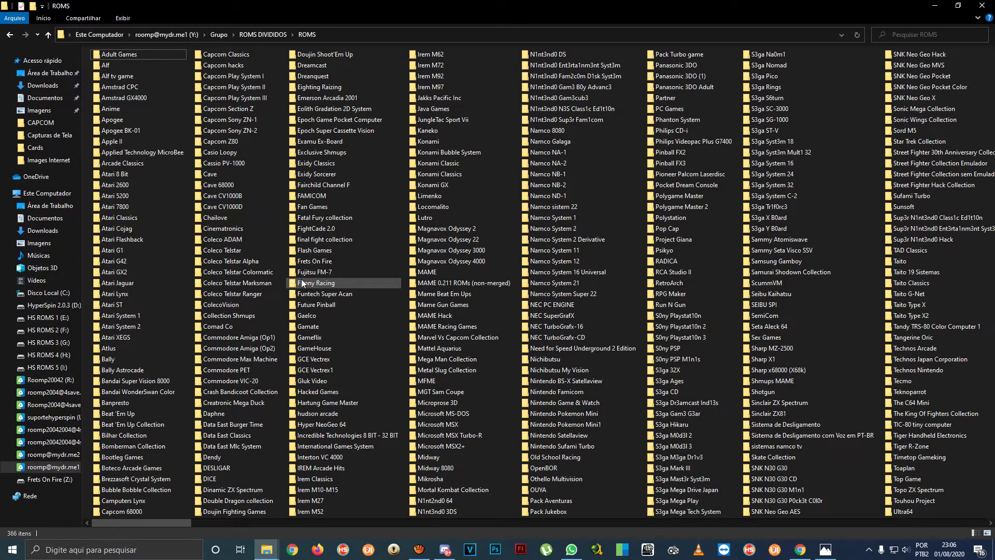
scroll(301, 283, "down", 5)
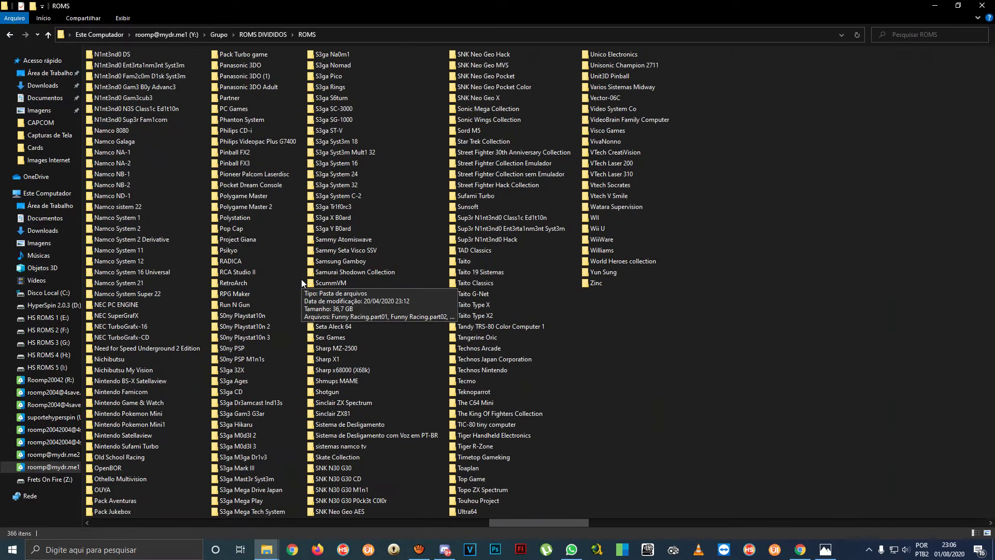
scroll(302, 283, "up", 5)
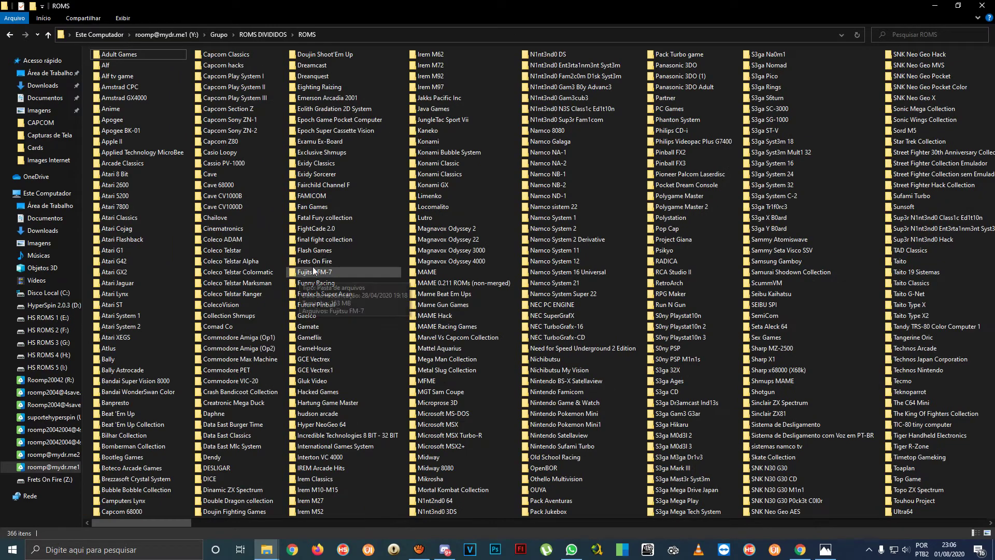
left_click(934, 6)
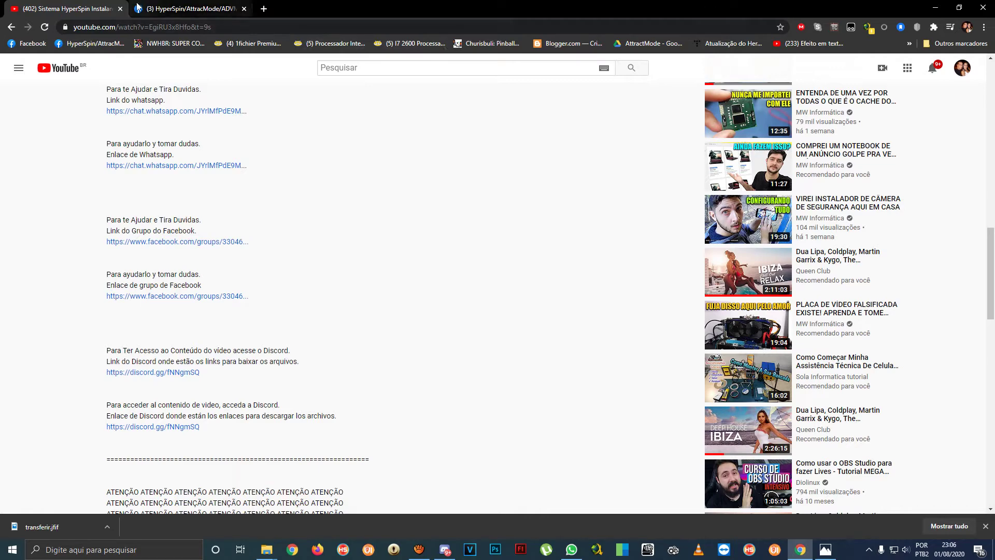
Minimize Chrome to show the AttractMode and Desligar folders, then return to the video description's Discord links.
left_click(935, 8)
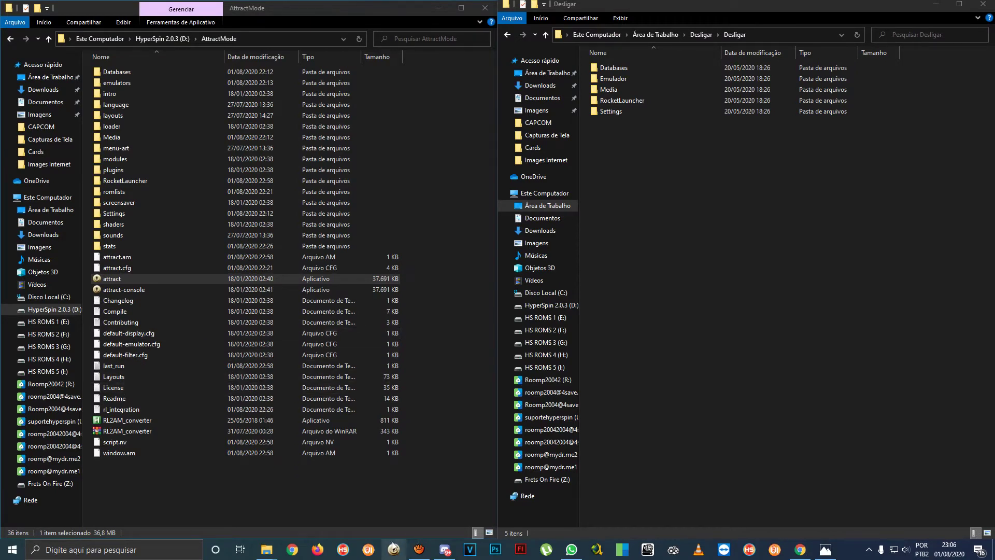
left_click(798, 552)
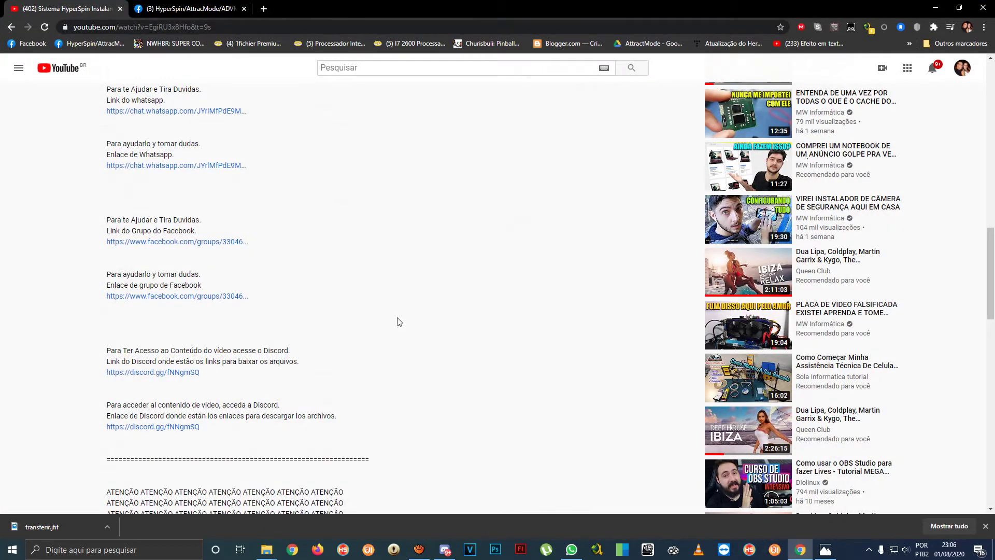
scroll(399, 323, "down", 2)
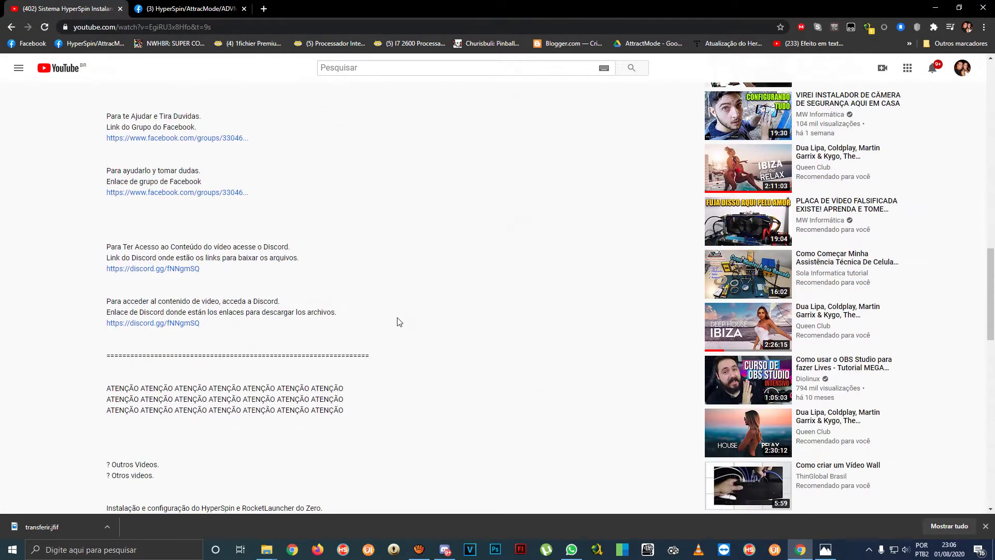
Look over the WhatsApp, Facebook and Discord group links in the video description and open the Discord invite.
scroll(395, 322, "up", 6)
scroll(349, 290, "down", 3)
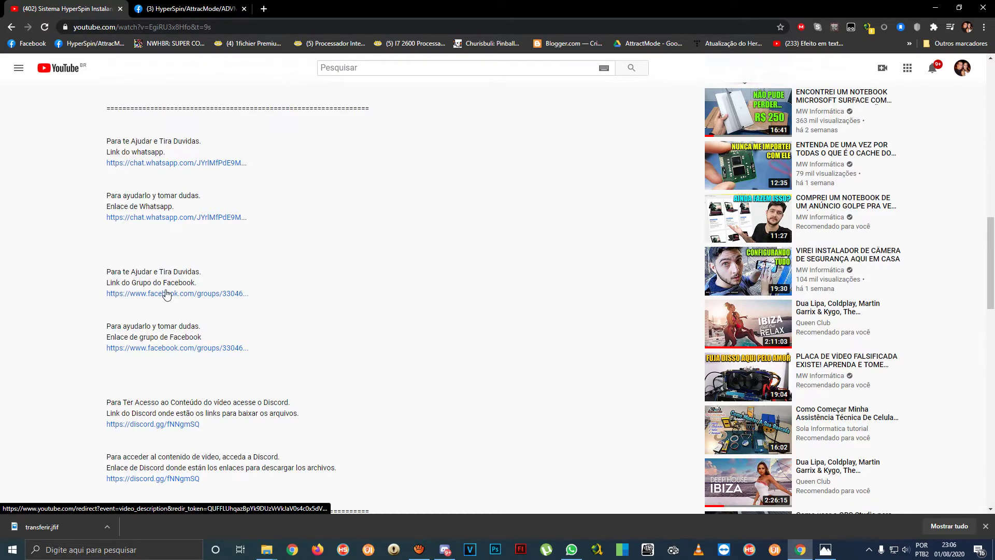
scroll(166, 294, "down", 3)
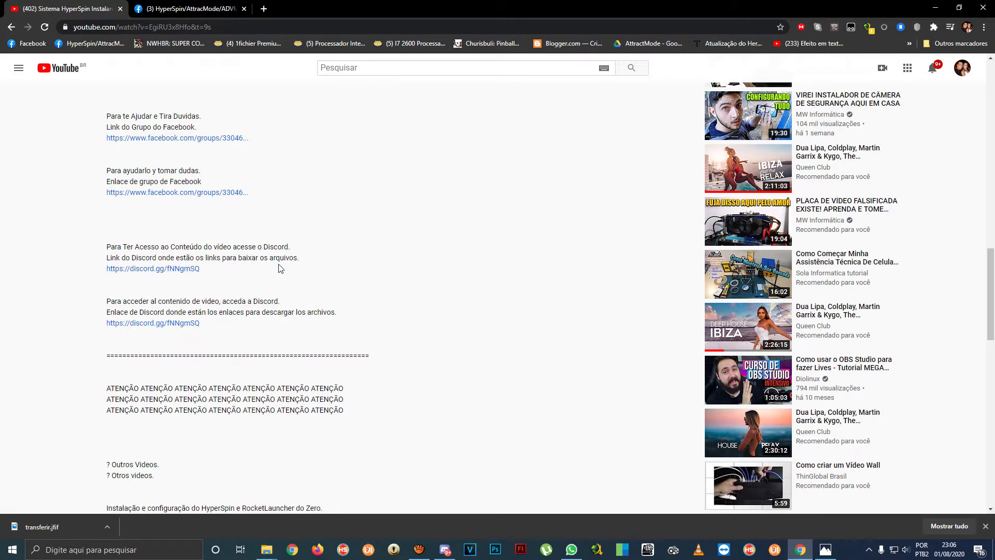
scroll(231, 333, "down", 2)
scroll(232, 333, "up", 2)
scroll(231, 333, "up", 3)
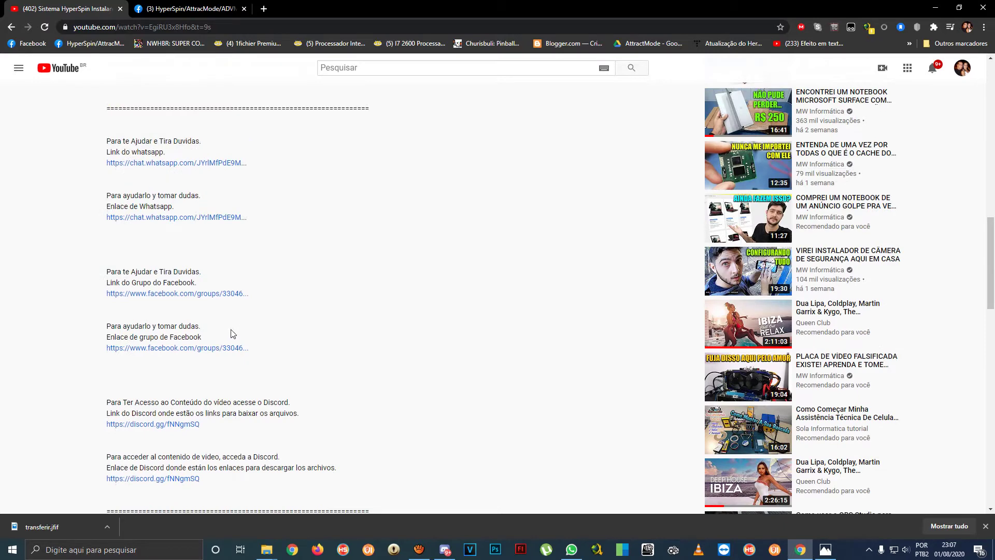
left_click(143, 425)
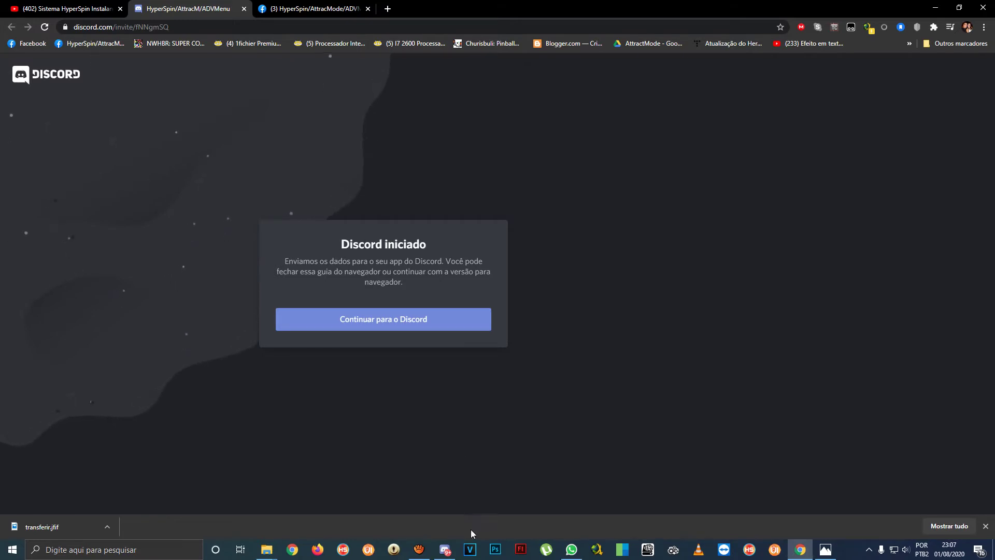
Switch to the Discord app and look through the earlier posts in the youtube-meu-canal channel.
left_click(445, 550)
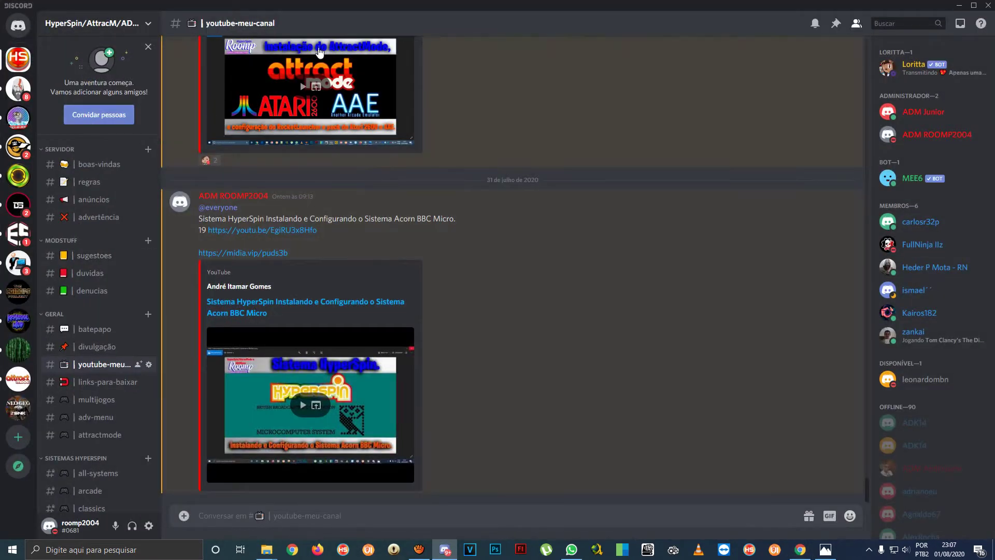
left_click(959, 5)
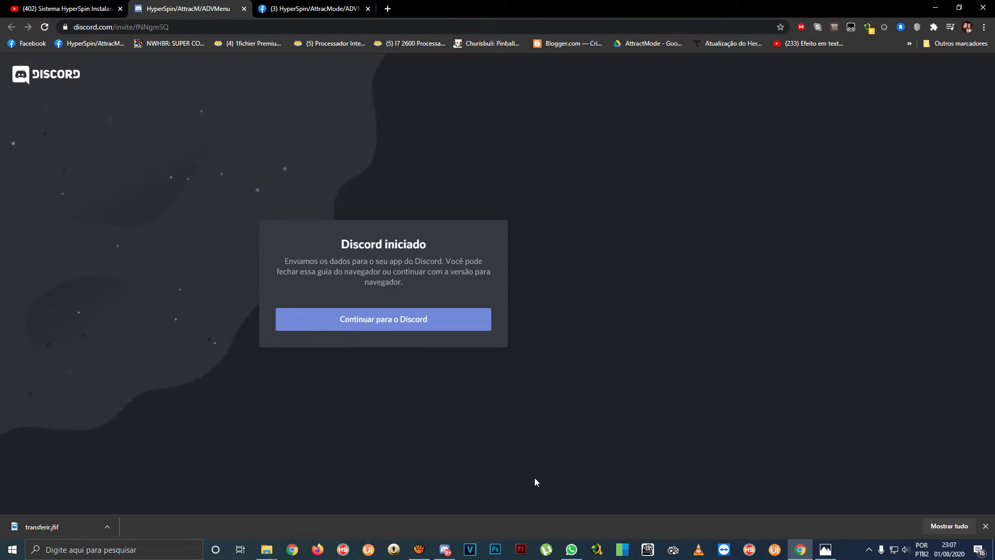
left_click(445, 548)
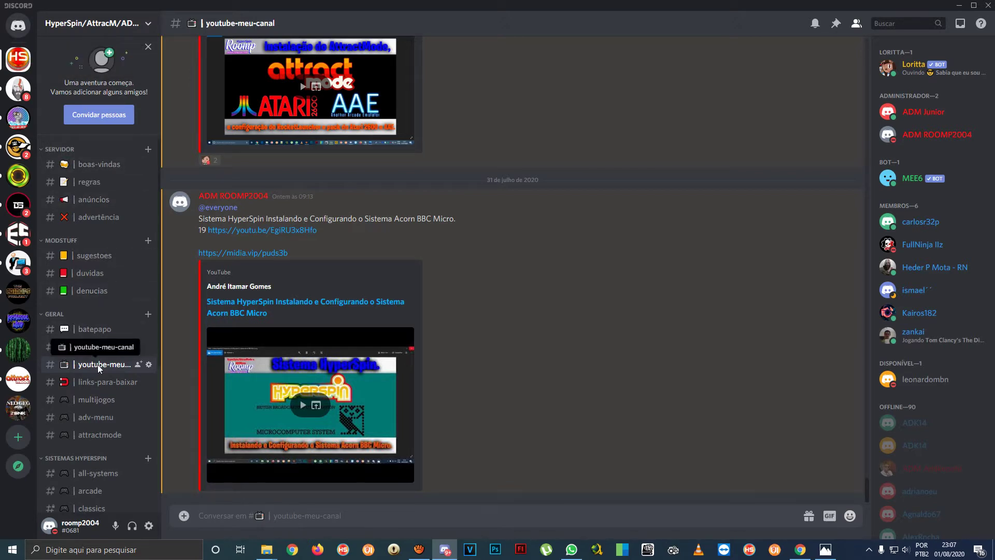
scroll(330, 264, "up", 10)
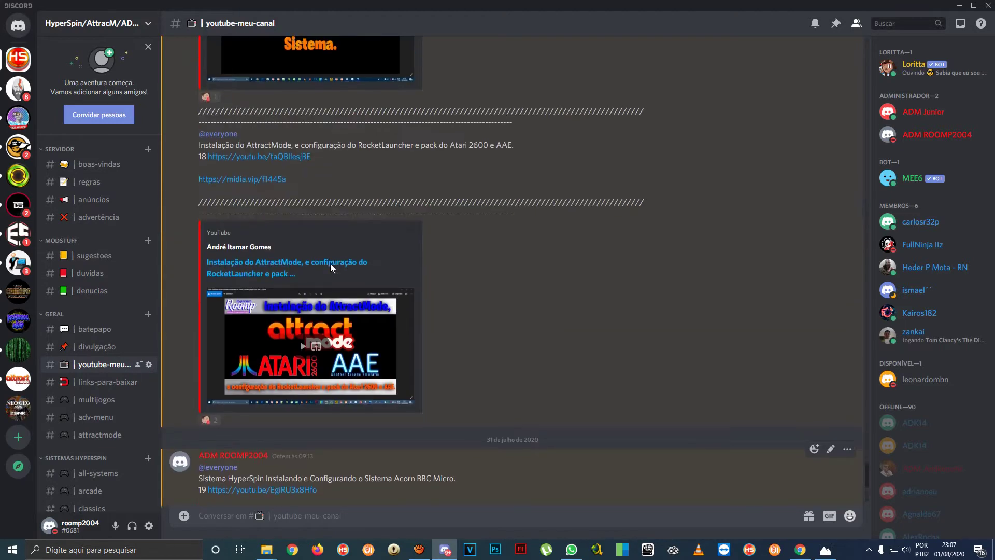
Look through the divulgação channel's posts, and view the multijogos, adv-menu and attractmode channels.
left_click(104, 347)
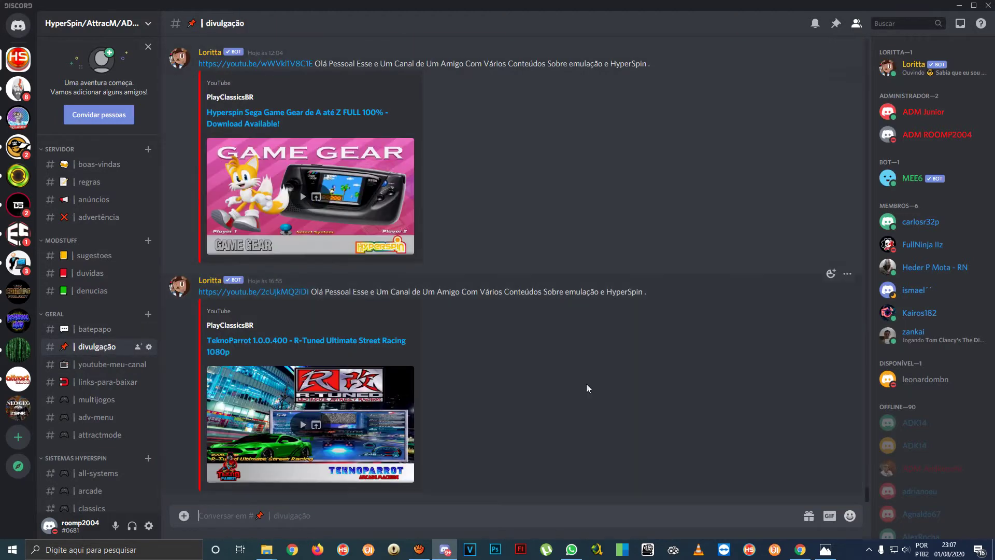
scroll(432, 323, "up", 10)
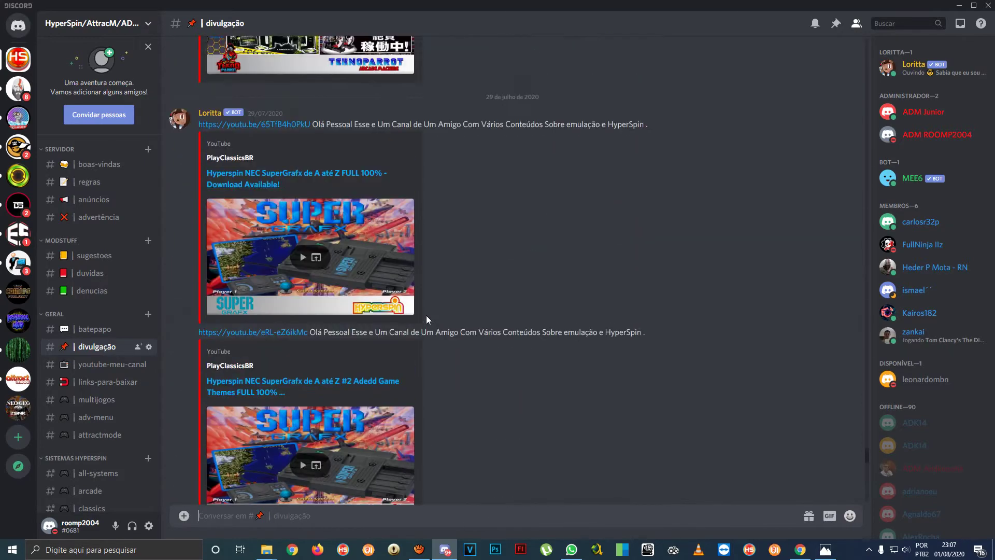
scroll(426, 315, "down", 4)
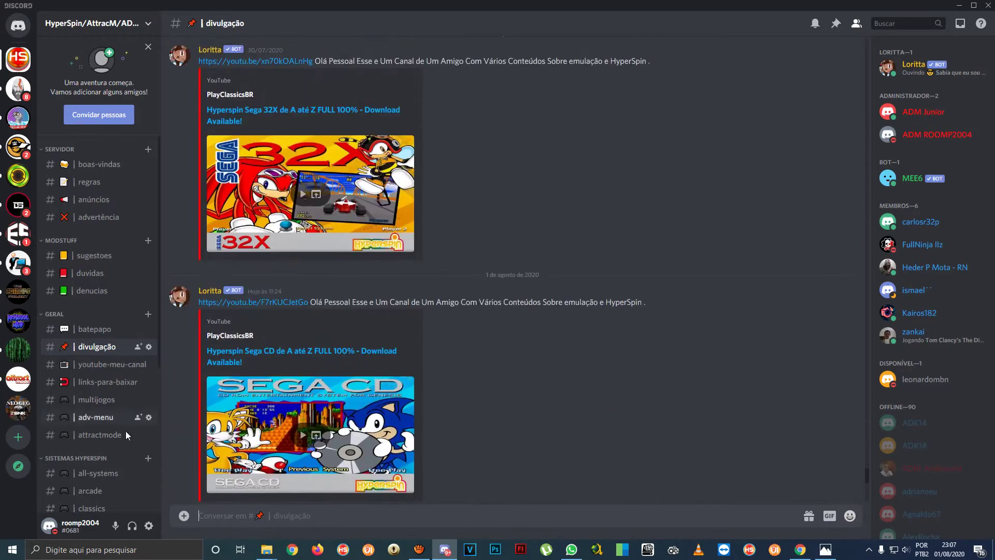
left_click(94, 400)
left_click(100, 420)
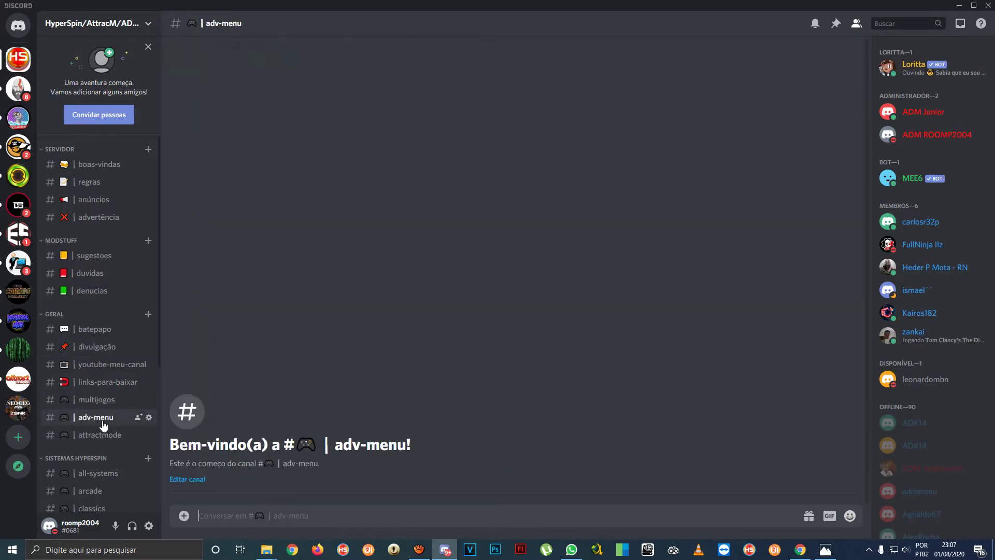
left_click(92, 435)
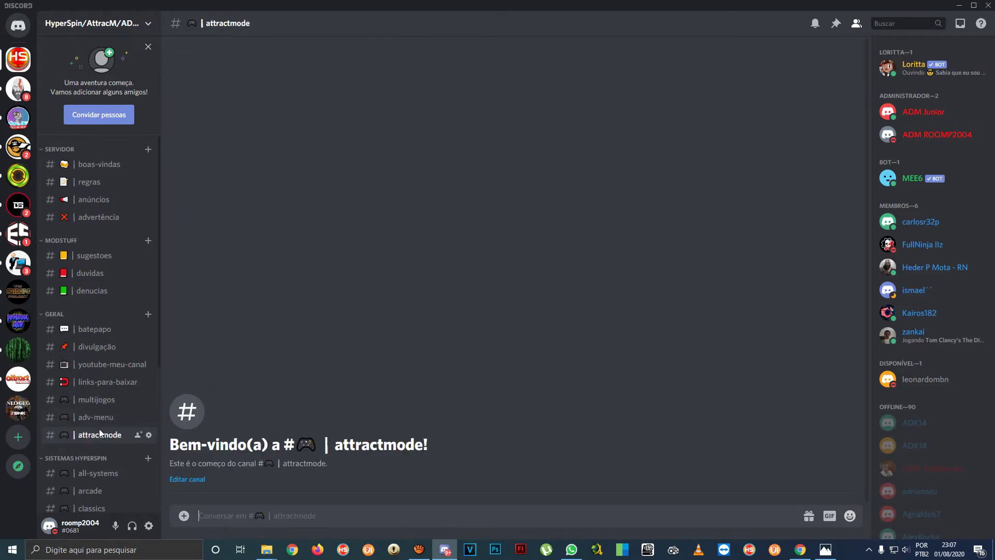
Browse the server's HyperSpin system channels and view the nesicaxlive and teknoparrot channels.
scroll(99, 430, "down", 3)
scroll(99, 428, "down", 1)
scroll(98, 428, "up", 4)
scroll(98, 428, "down", 1)
scroll(99, 428, "down", 3)
left_click(89, 443)
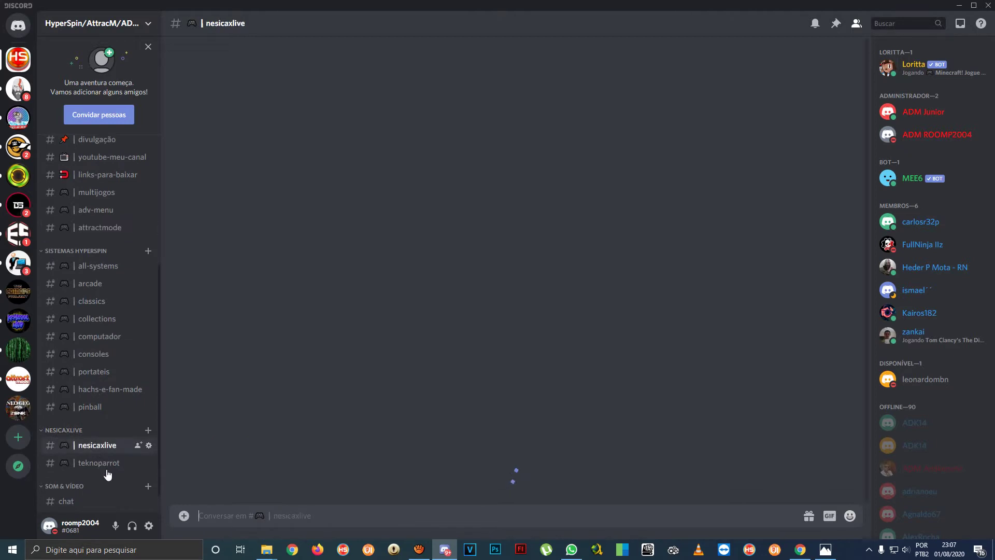
left_click(96, 463)
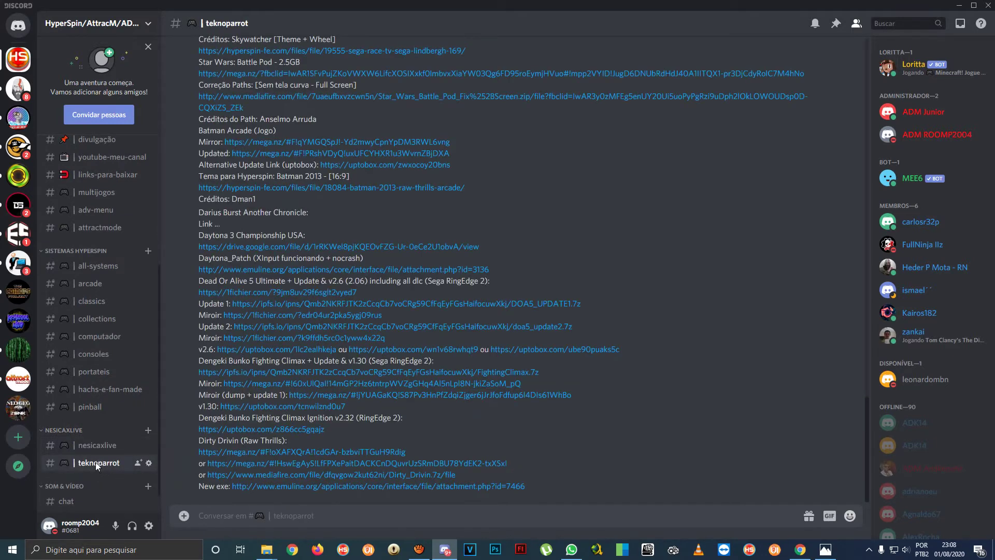
scroll(99, 388, "up", 4)
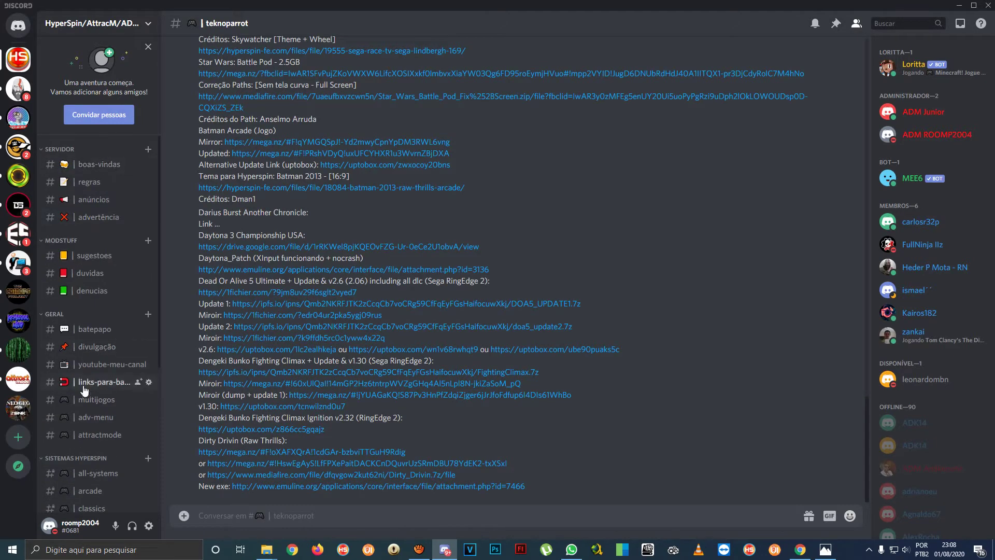
Return to the youtube-meu-canal channel and open the midia.vip/puds3b download link in the latest Acorn BBC Micro post.
left_click(91, 367)
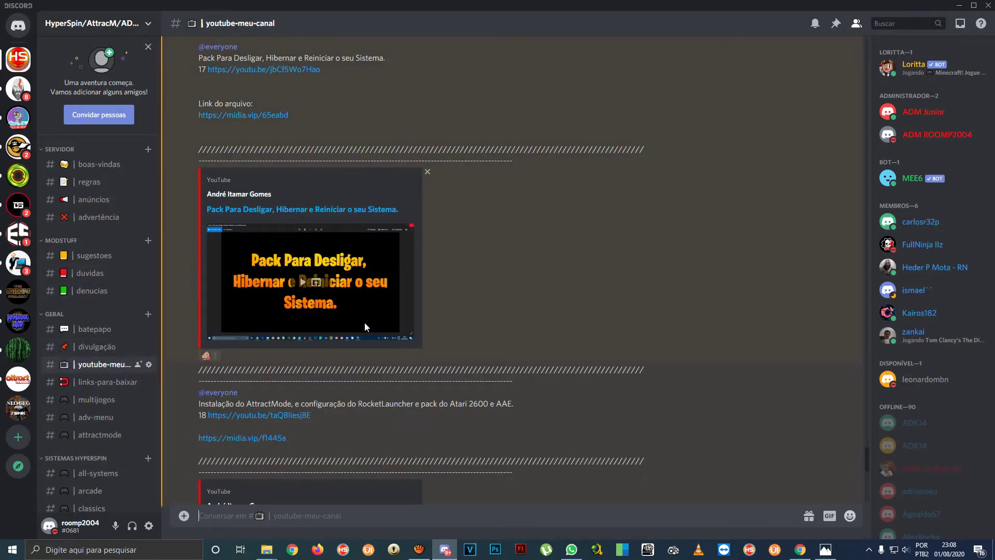
scroll(365, 326, "down", 6)
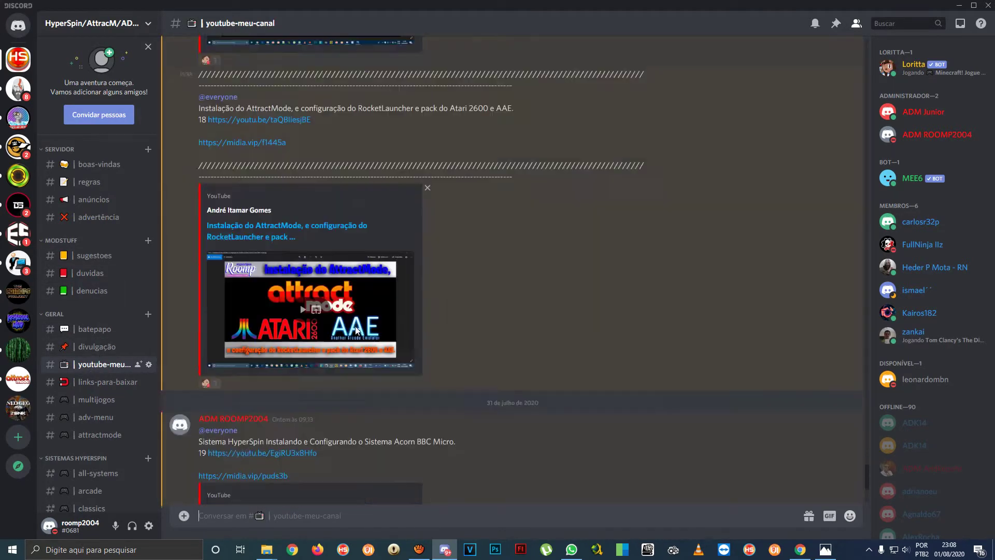
scroll(356, 329, "down", 5)
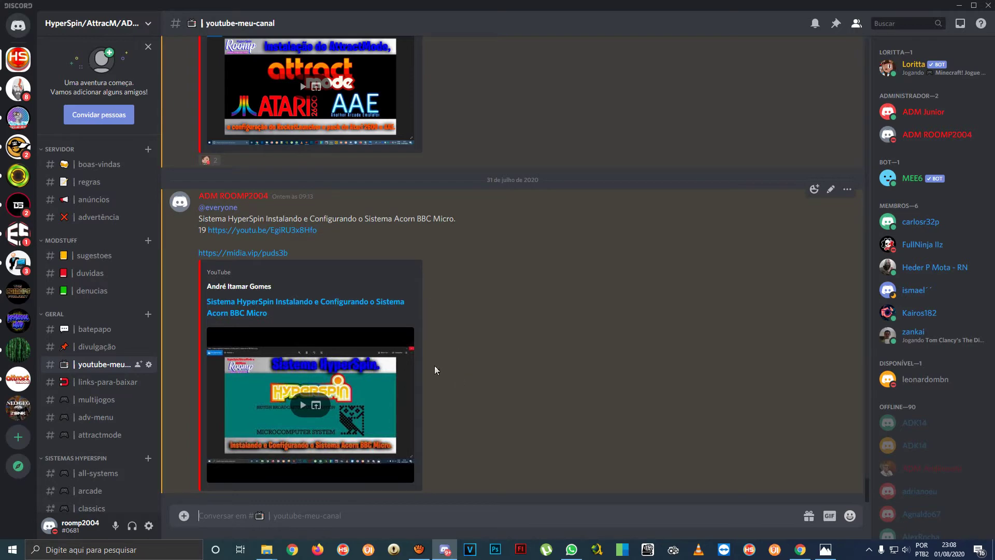
left_click(258, 256)
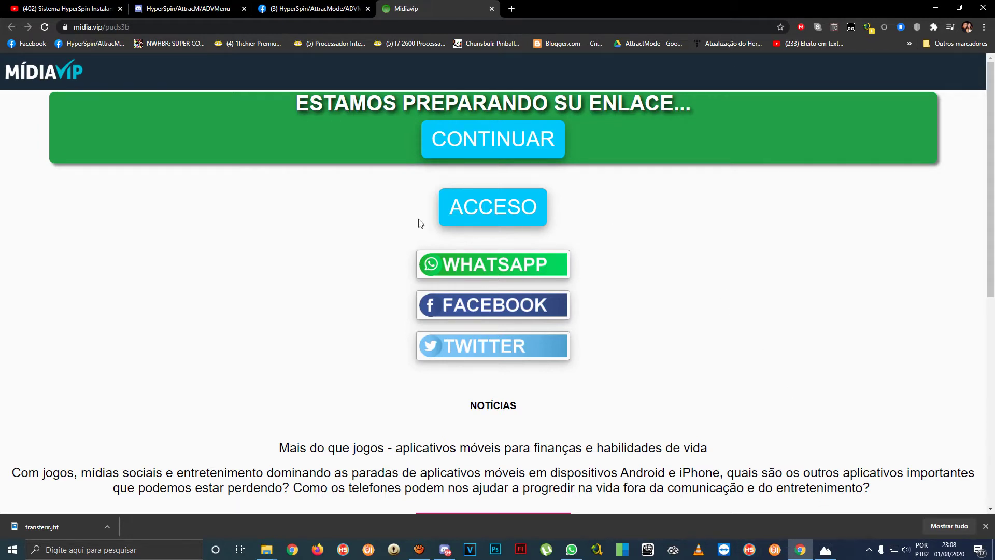
Continue to the MidiaVip unlock page and follow its subscribe option to the YouTube channel.
left_click(496, 142)
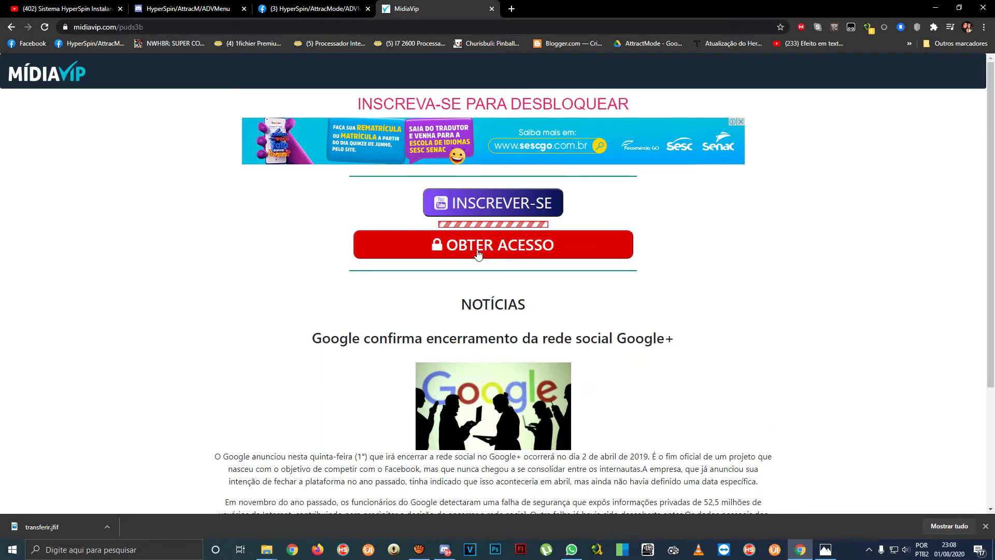
left_click(86, 6)
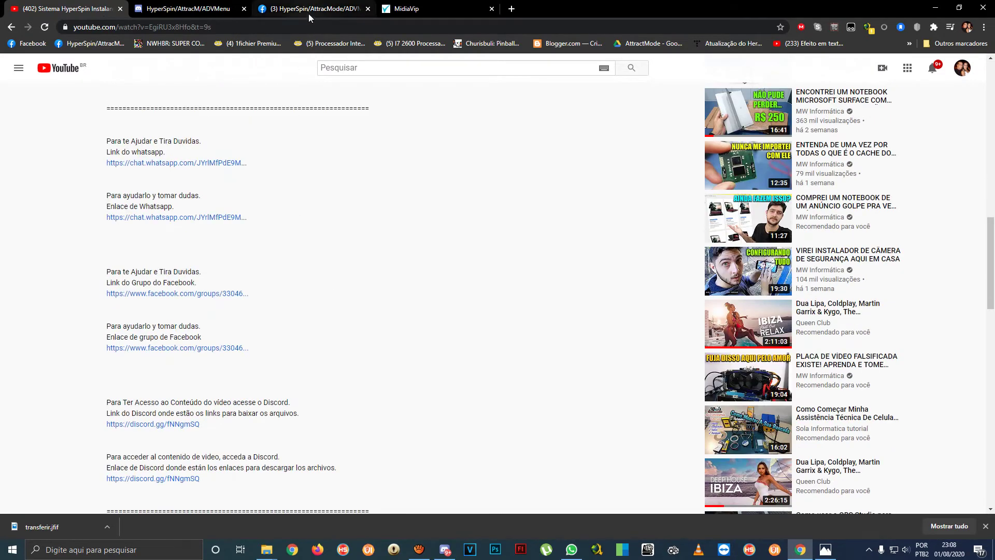
left_click(433, 6)
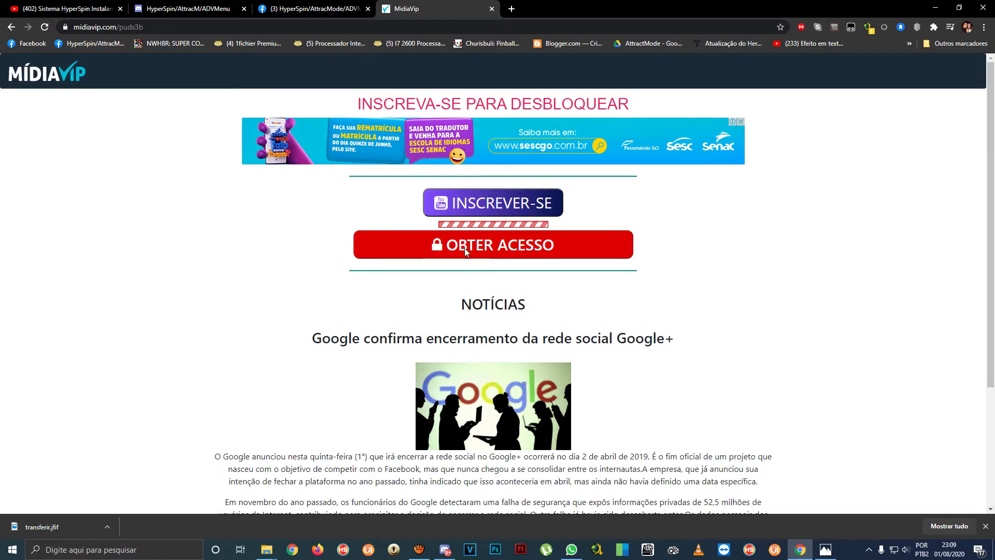
left_click(479, 206)
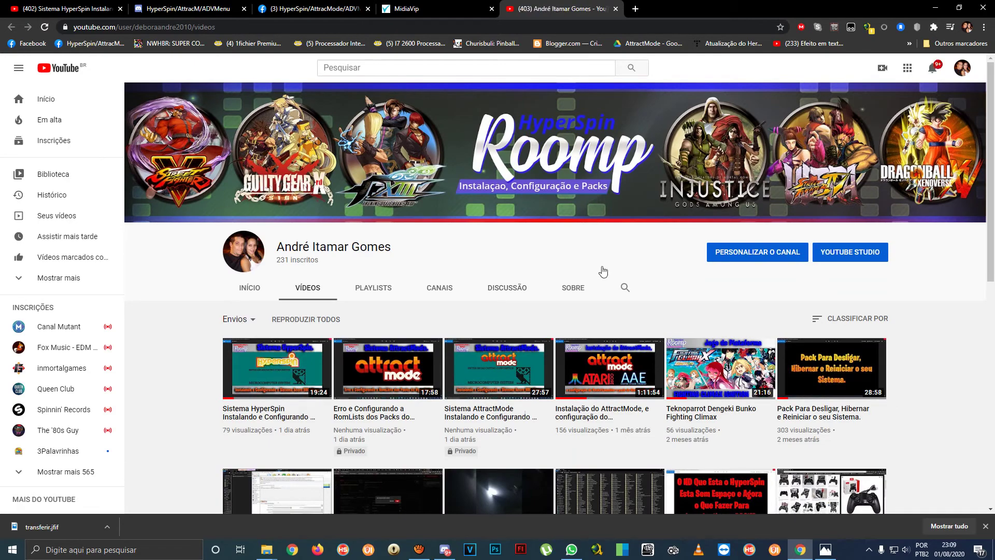
Look through the channel's uploaded videos and return to the start of the list.
scroll(603, 270, "down", 8)
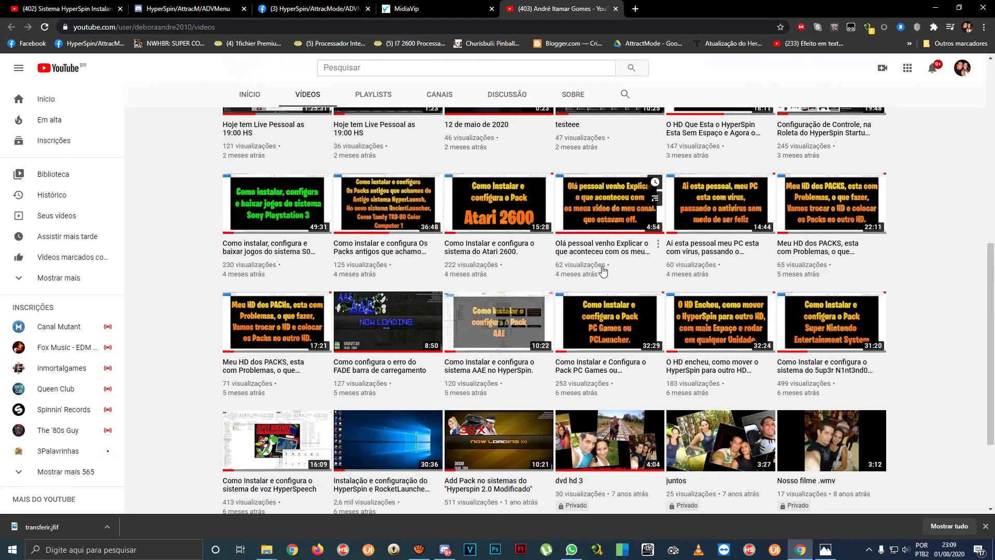
scroll(602, 270, "up", 2)
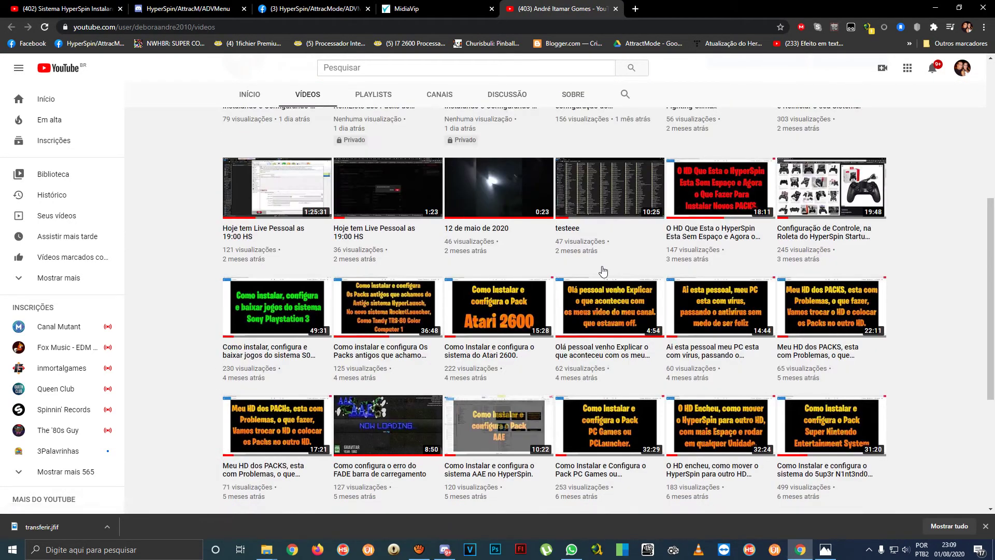
scroll(615, 256, "down", 2)
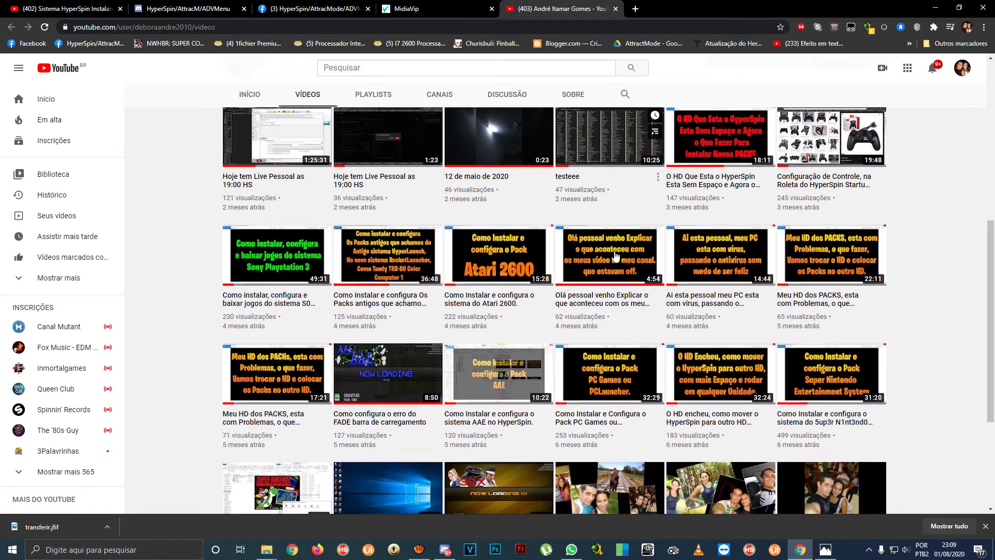
scroll(615, 256, "up", 3)
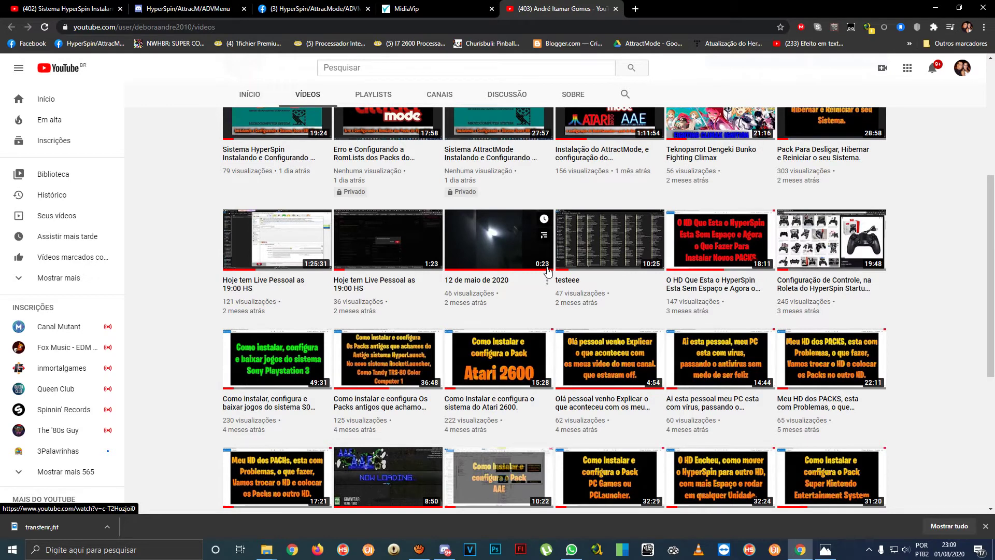
scroll(548, 271, "up", 4)
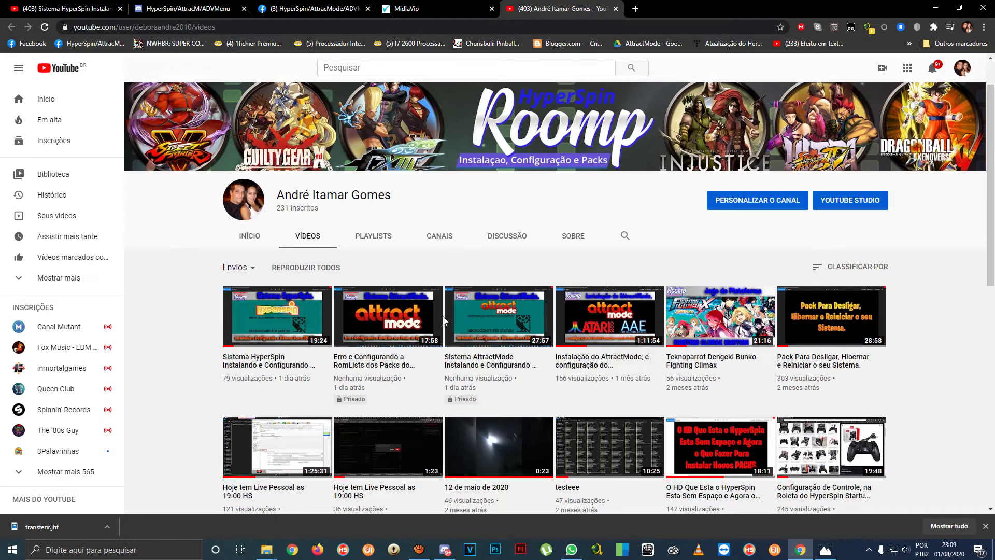
scroll(475, 277, "up", 1)
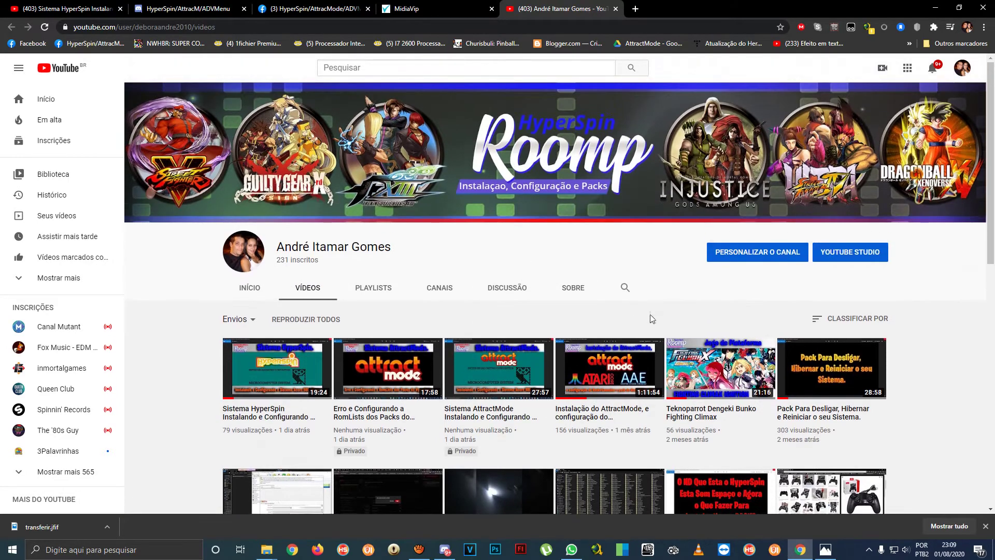
Return to the MidiaVip page and open the unlocked access link to the Acorn BBC Micro folder in Google Drive.
left_click(444, 8)
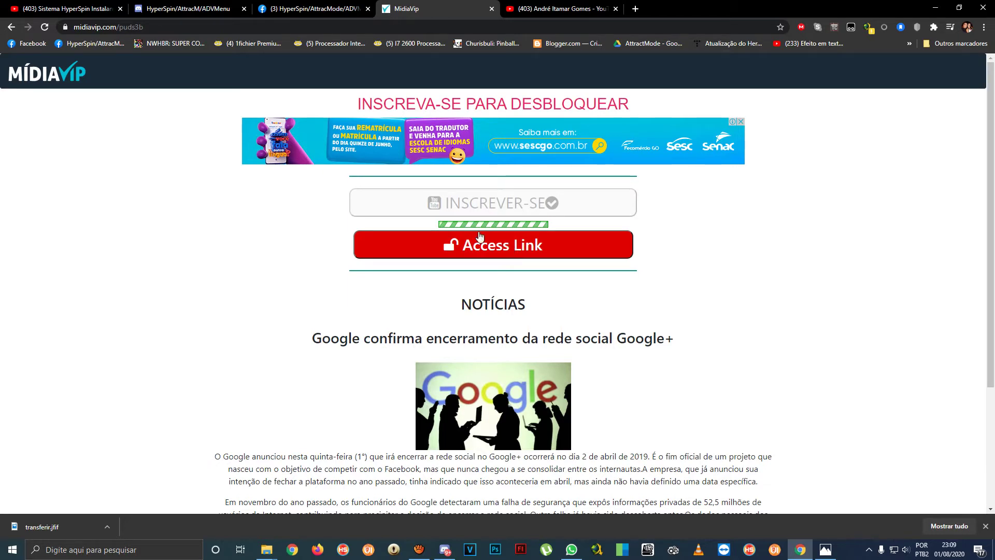
left_click(500, 249)
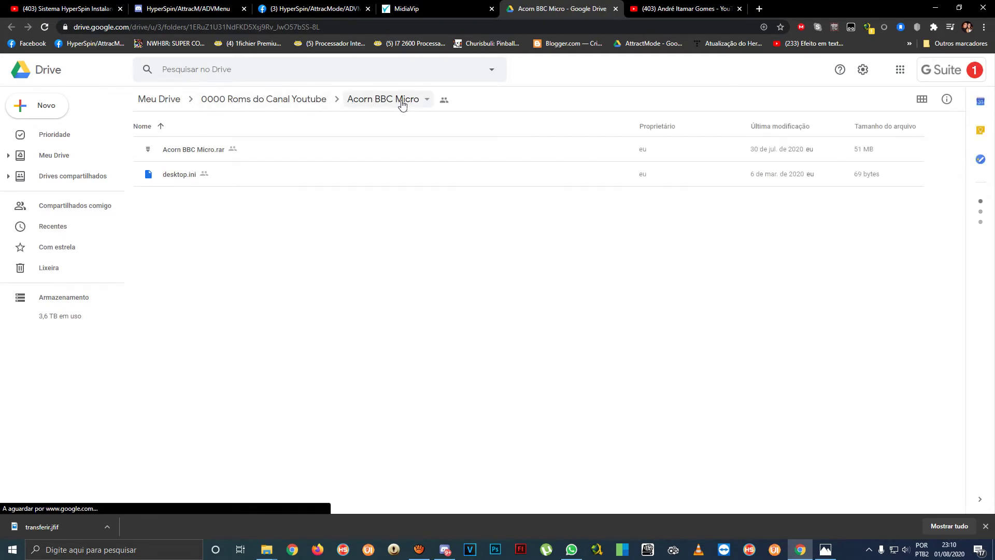
Return to the Acorn BBC Micro video's page on YouTube, show its player and minimize Chrome.
left_click(72, 9)
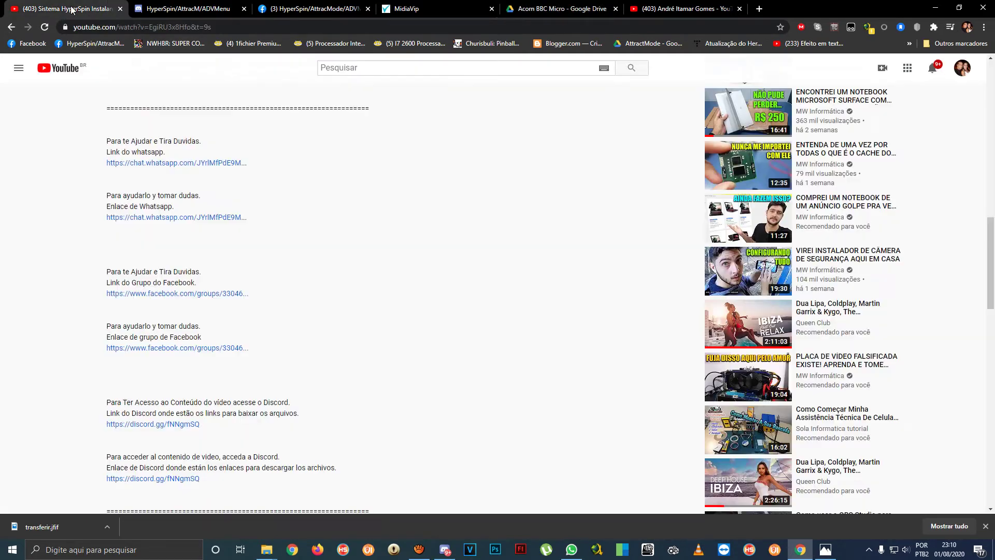
scroll(231, 207, "up", 15)
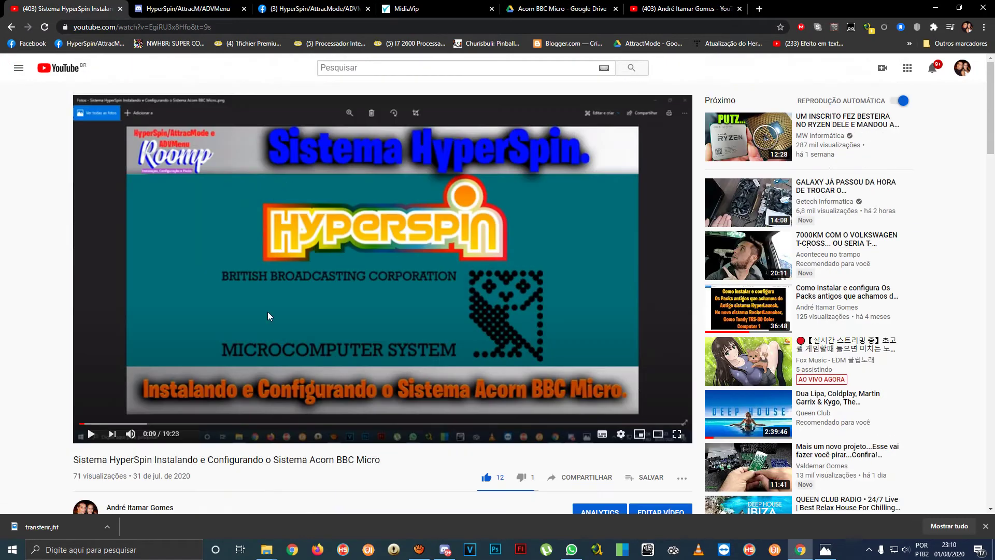
left_click(935, 9)
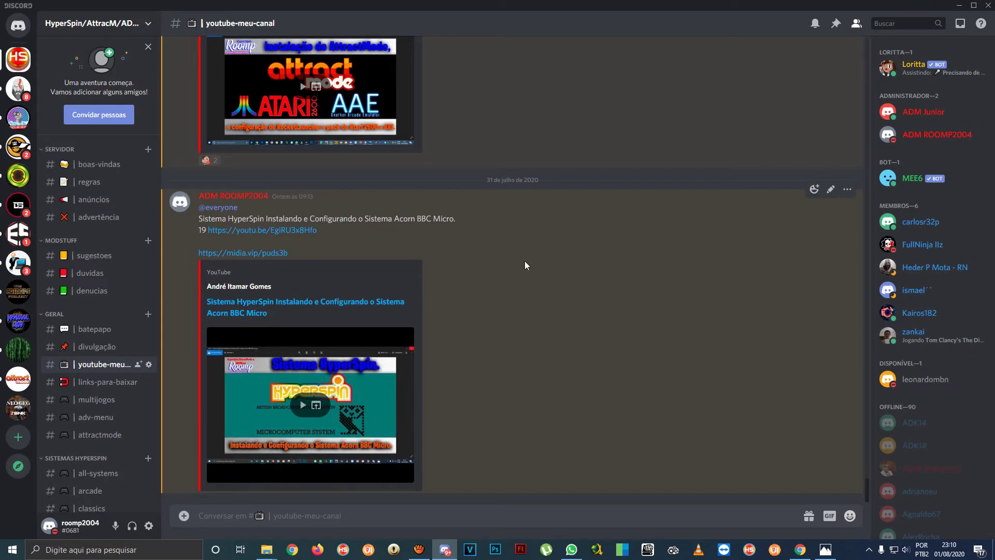
Minimize Discord and copy all the folders of the Desligar package into the AttractMode folder on drive D:.
left_click(959, 5)
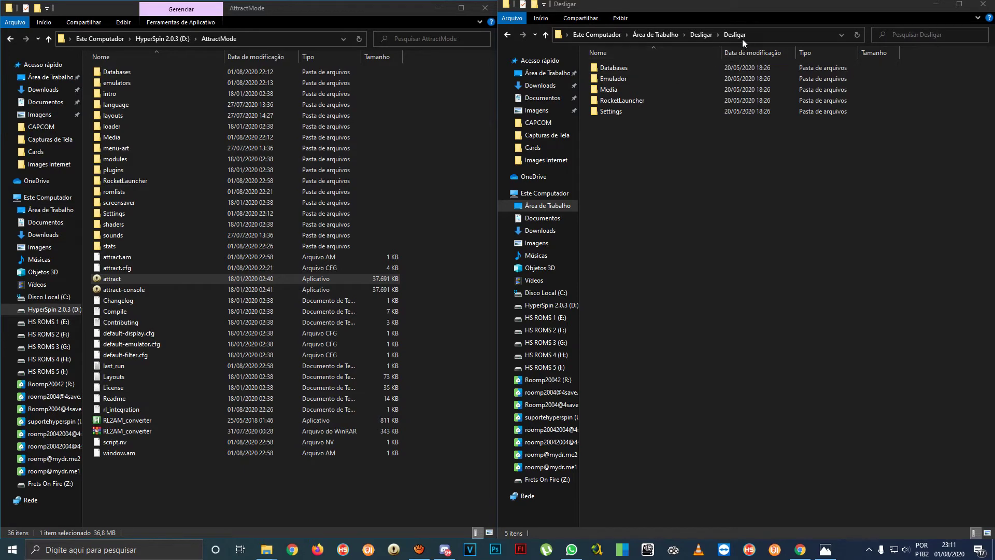
left_click(650, 164)
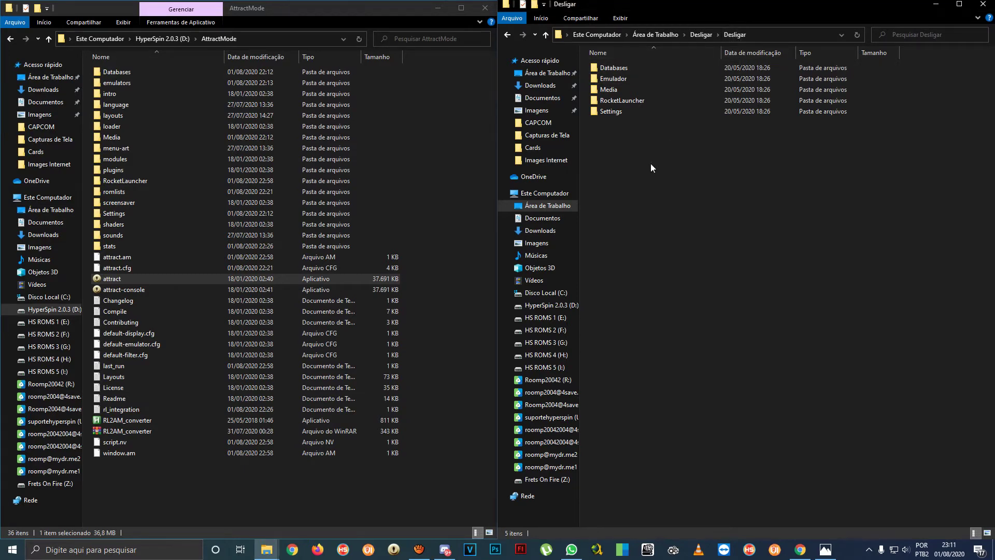
key("ctrl+a")
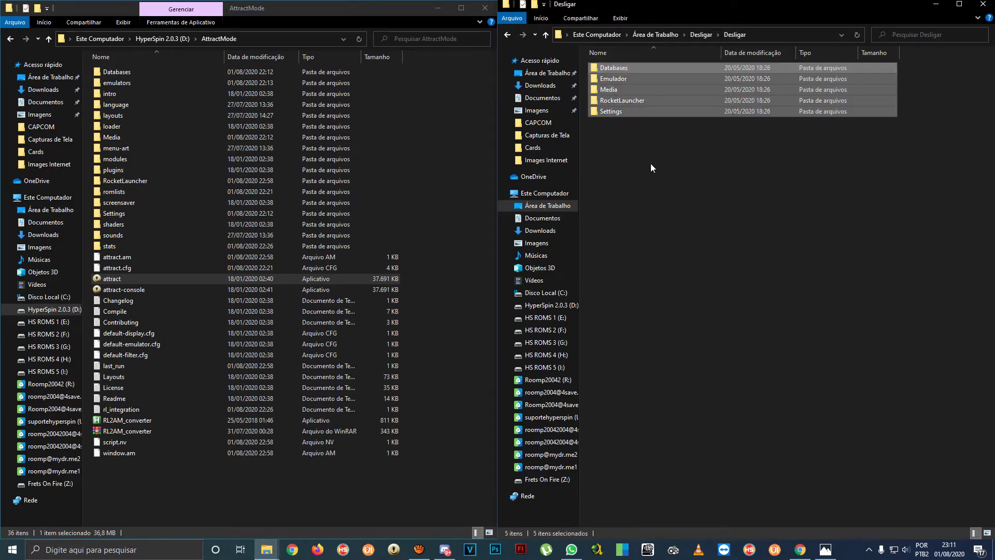
left_click(484, 370)
key("ctrl+v")
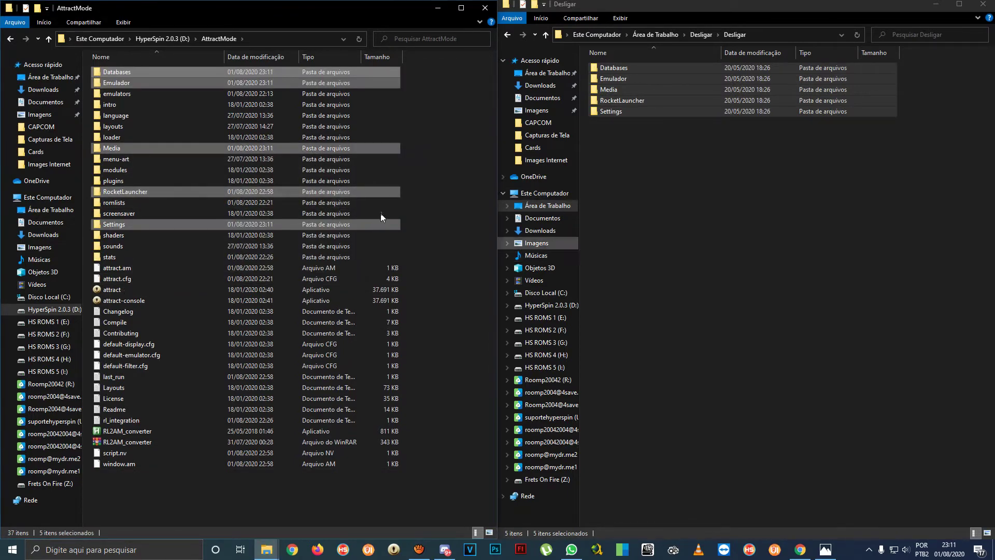
Open Systems.xml from AttractMode's Databases folder and duplicate the CAPCOM system line directly below itself.
double_click(124, 72)
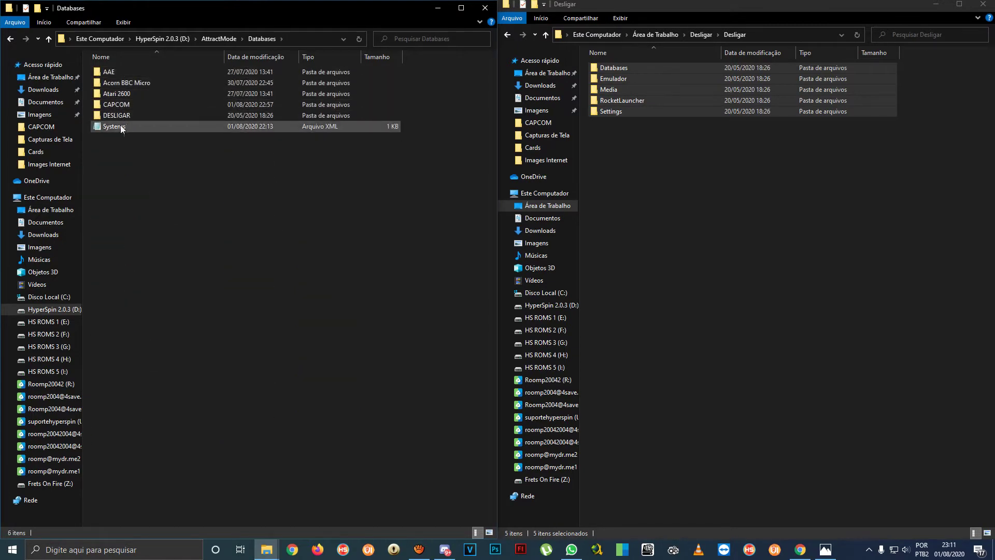
double_click(117, 126)
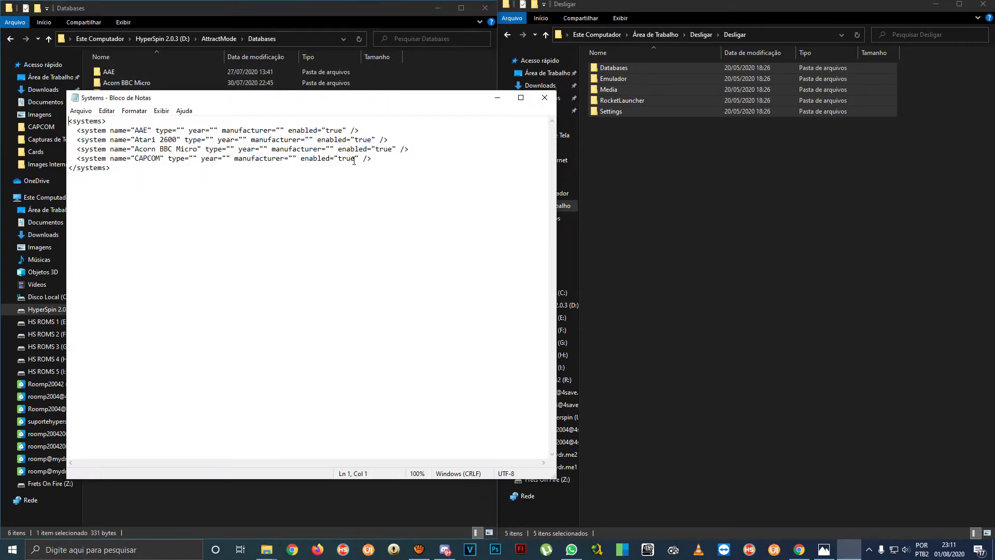
left_click_drag(322, 100, 749, 82)
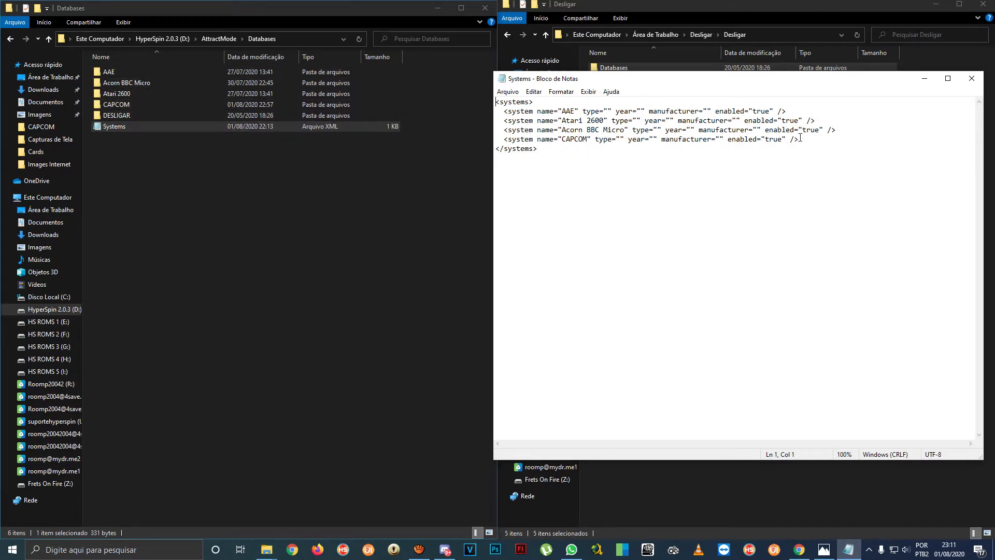
left_click_drag(800, 139, 492, 138)
key("ctrl+c")
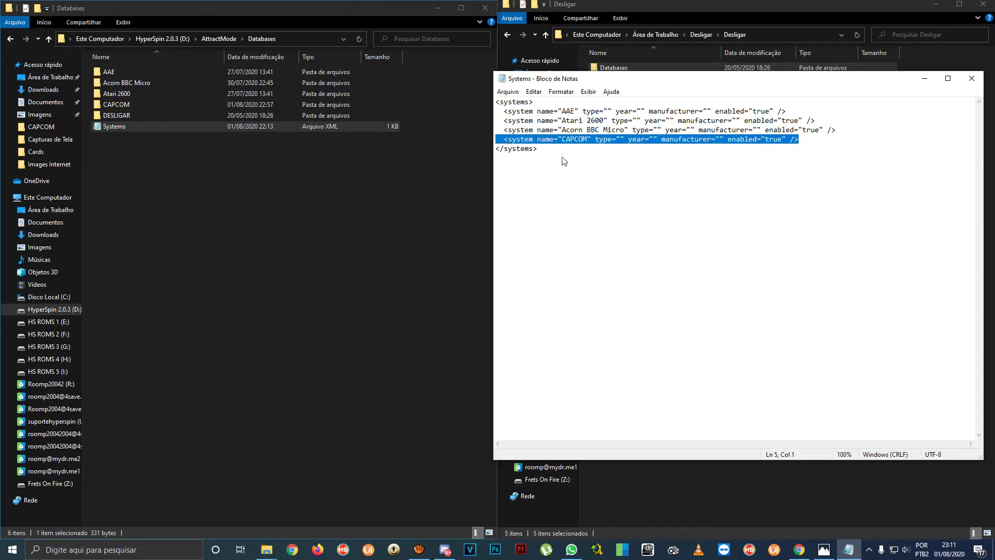
left_click(808, 139)
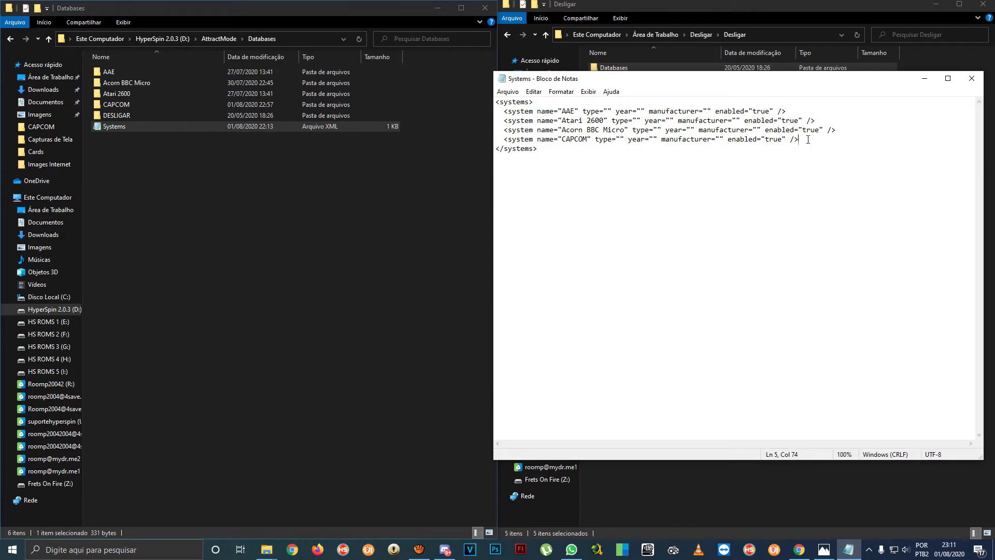
key("Return")
key("ctrl+v")
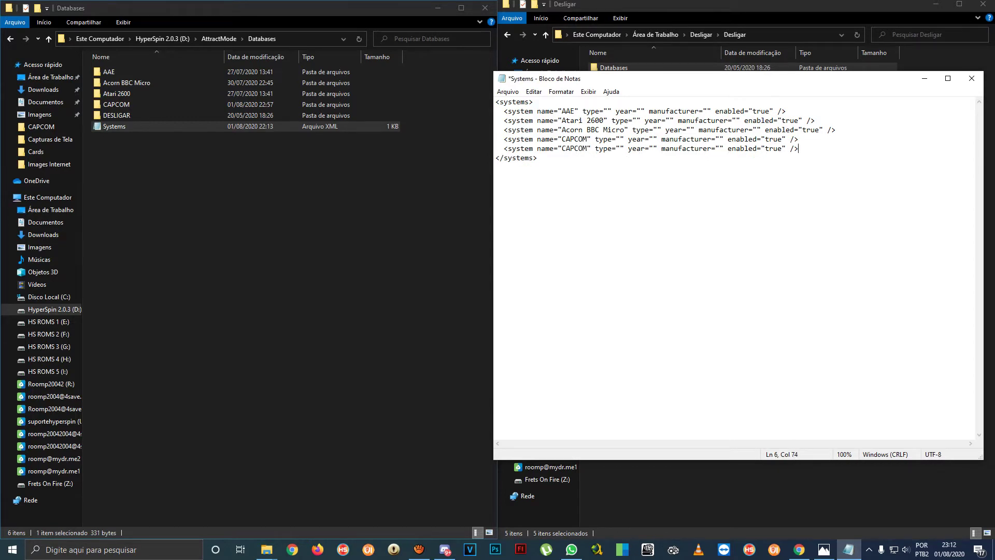
Replace the system name in the duplicated line with DESLIGAR, copied from the folder's name, and save and close Systems.xml.
left_click(117, 115)
left_click(120, 115)
key("ctrl+c")
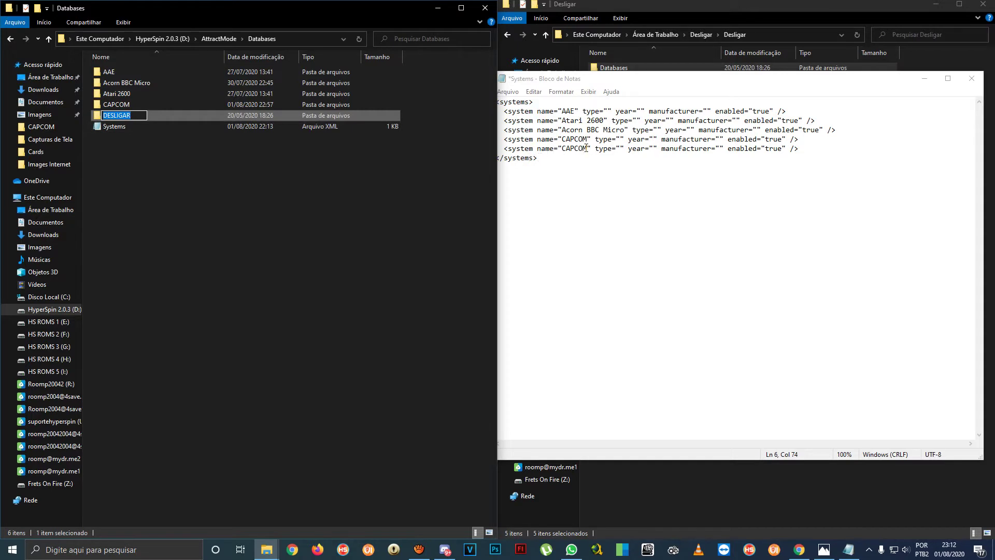
left_click_drag(588, 149, 562, 148)
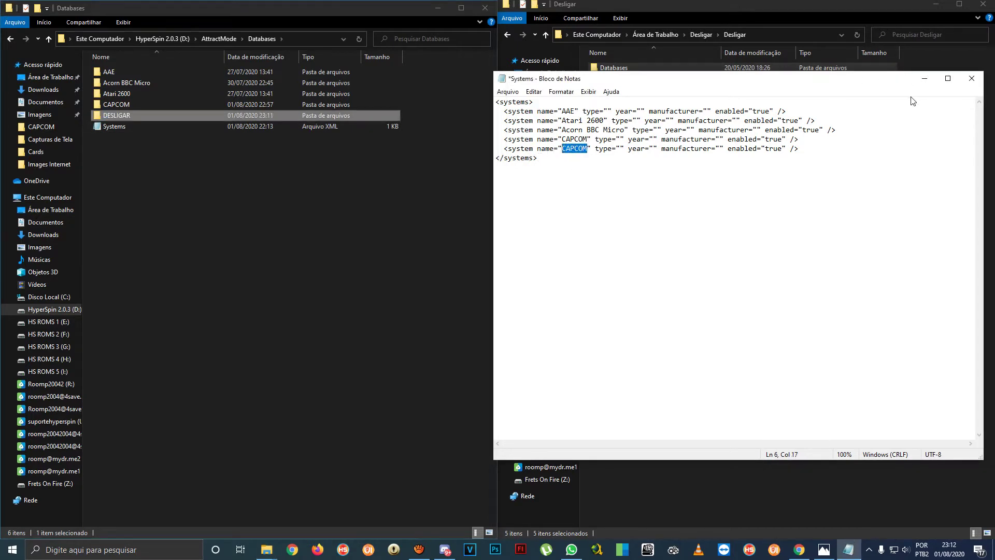
key("ctrl+v")
left_click(970, 79)
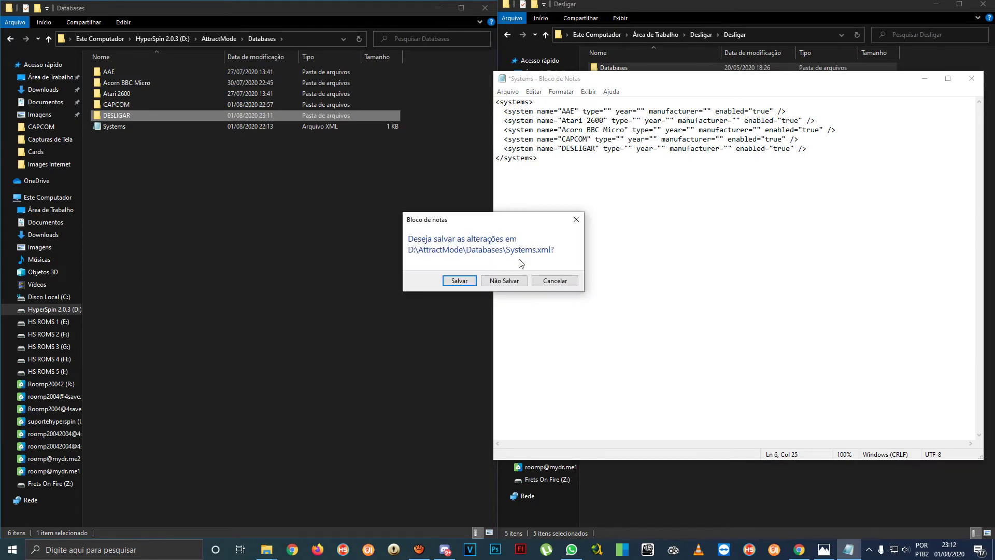
left_click(459, 280)
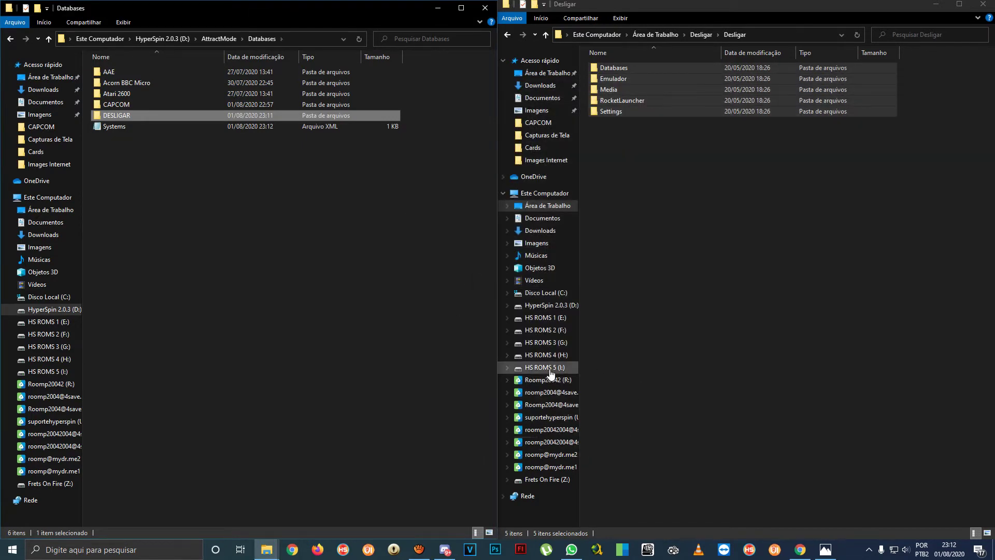
Launch RocketLauncherUI from AttractMode's RocketLauncher folder and show the emulator settings of the DESLIGAR system.
left_click(218, 38)
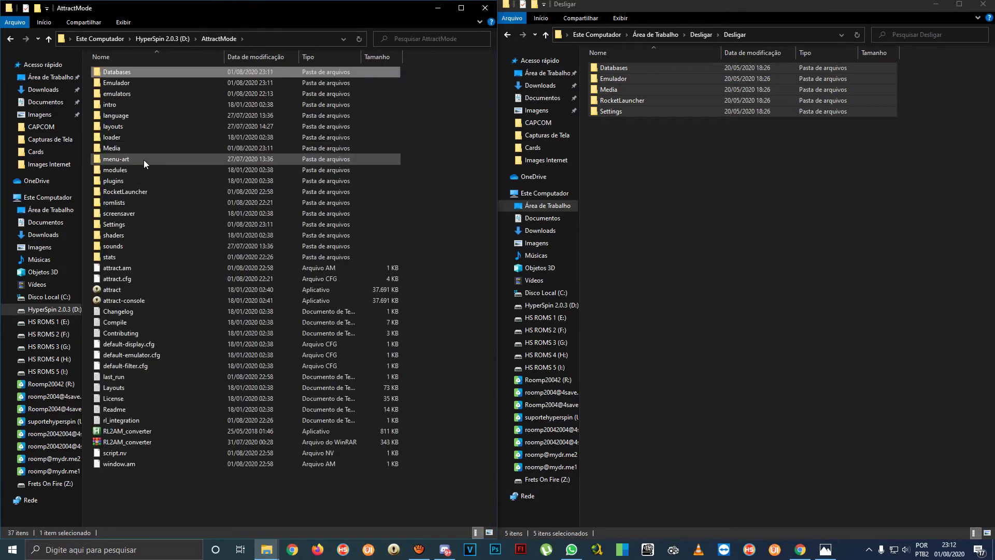
double_click(136, 191)
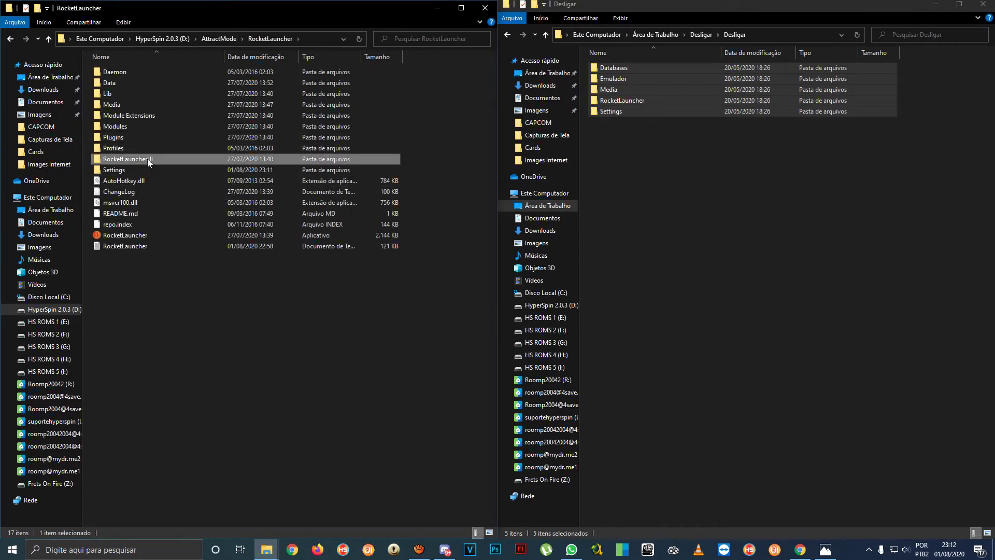
double_click(147, 158)
left_click(134, 172)
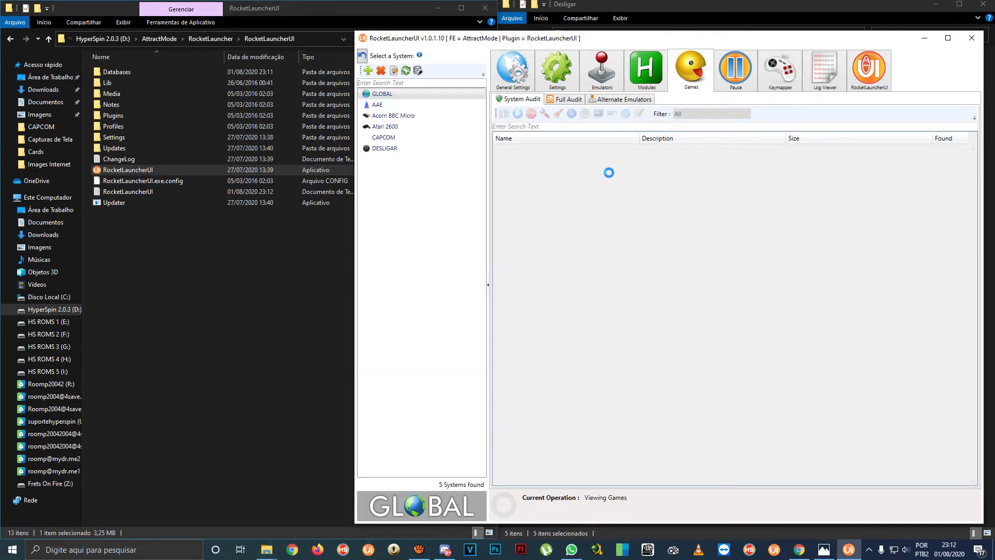
left_click(389, 151)
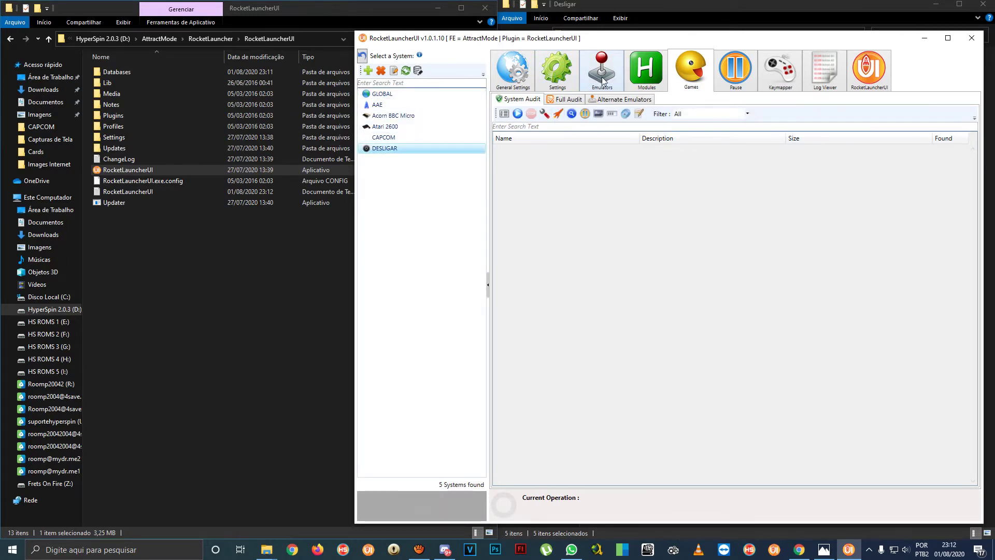
left_click(601, 76)
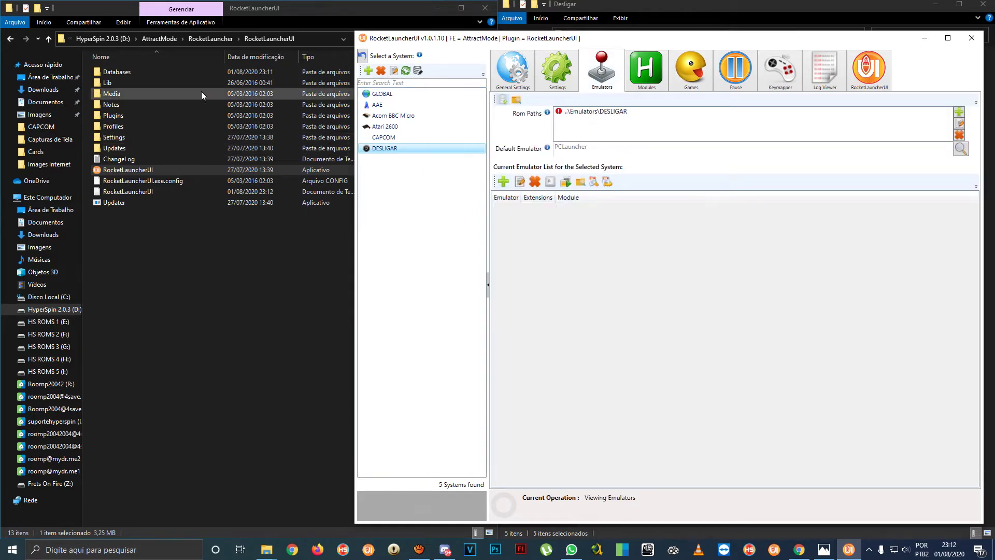
Minimize RocketLauncherUI and compare the contents of the emulators and Emulador folders in AttractMode.
left_click(152, 38)
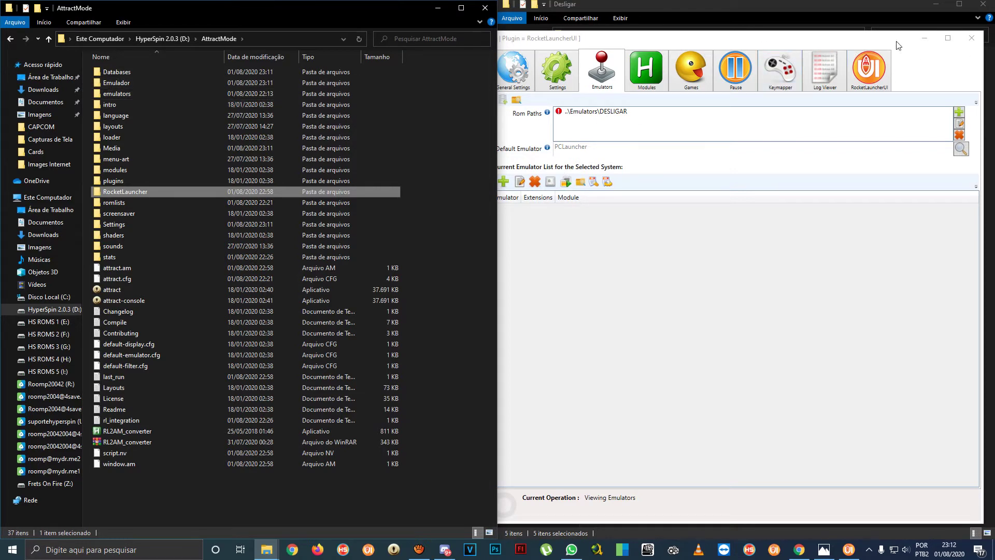
left_click(923, 40)
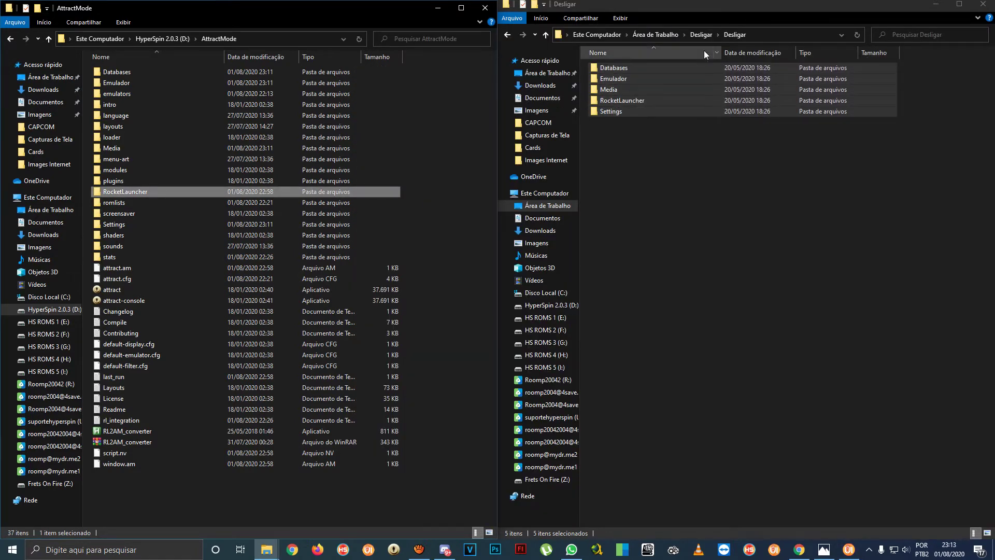
left_click(613, 145)
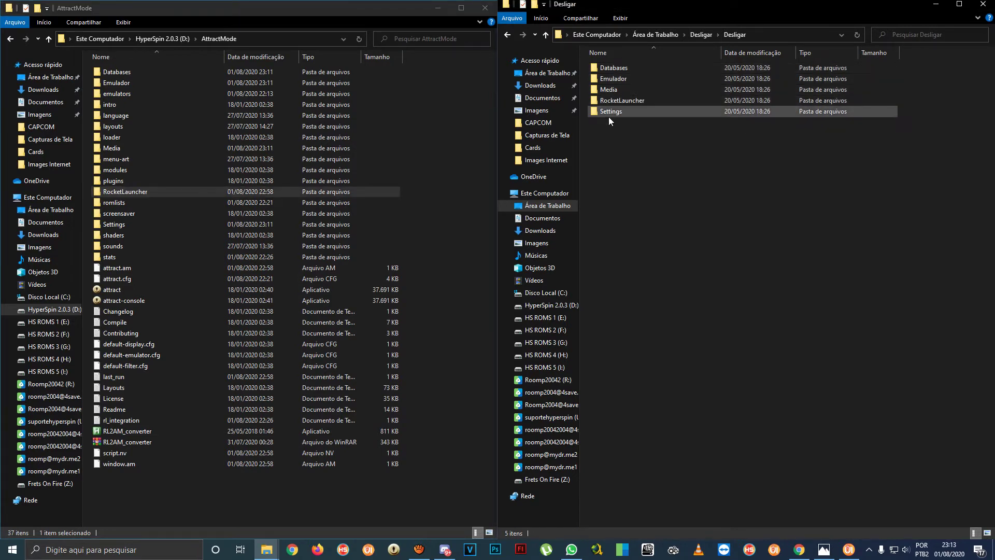
mouse_move(608, 116)
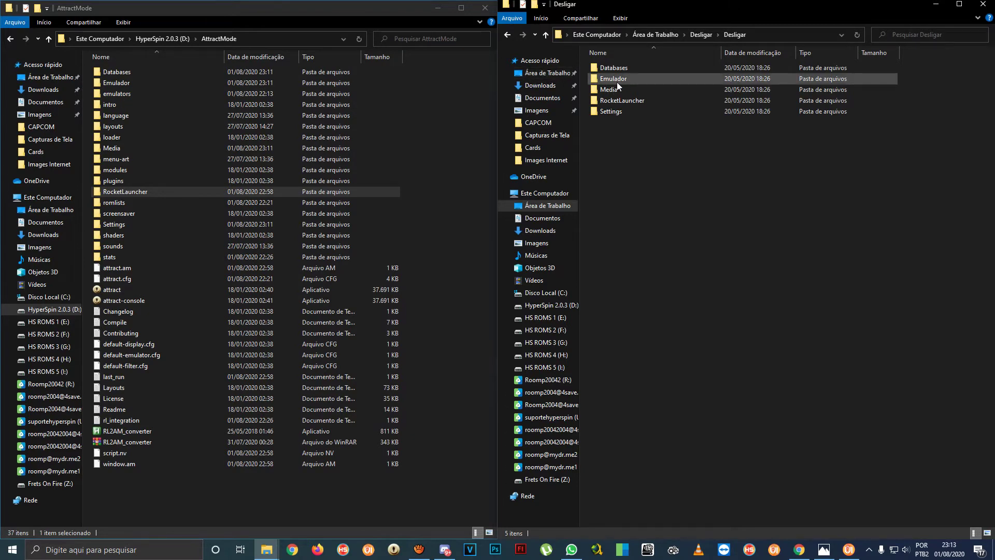
double_click(126, 94)
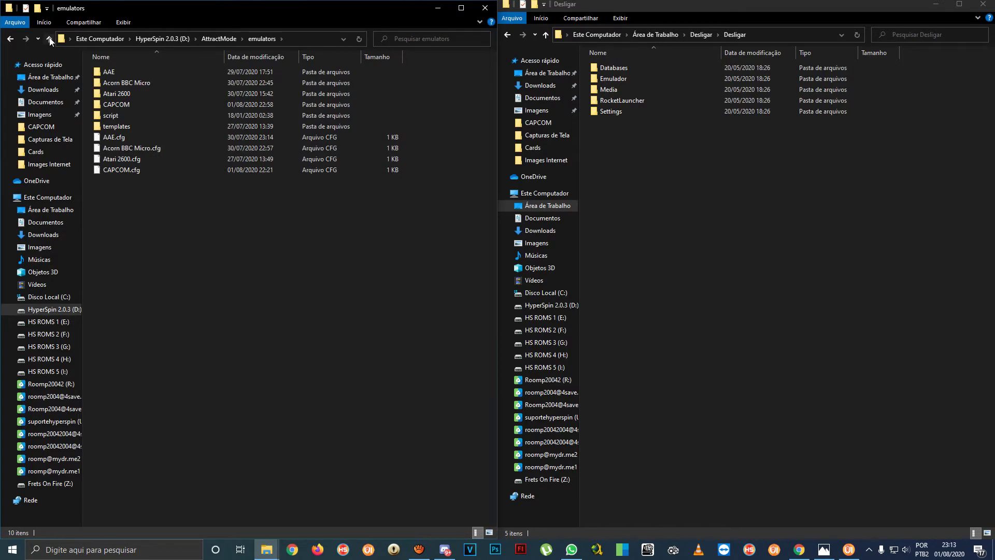
left_click(49, 38)
double_click(113, 82)
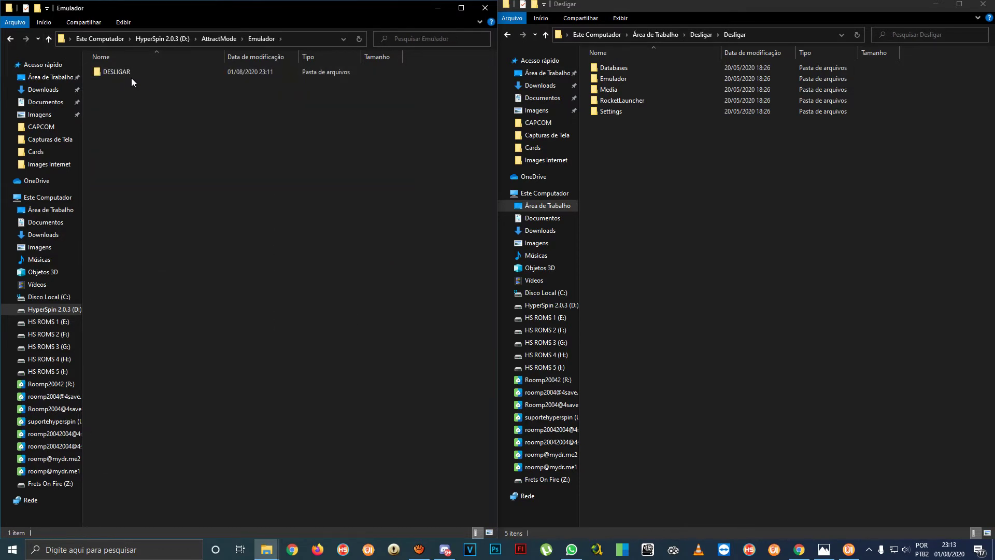
left_click(47, 39)
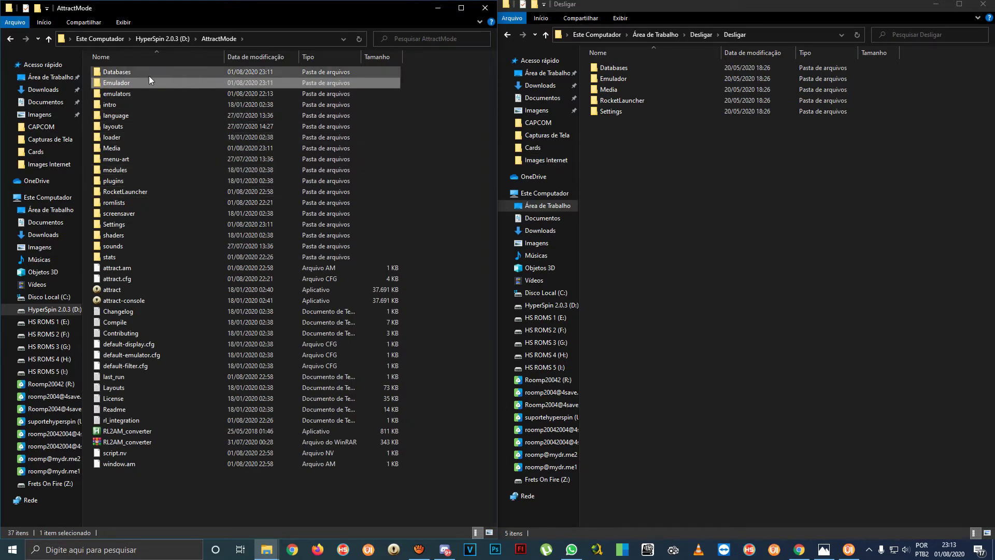
Recheck the emulators folder and delete the Emulador folder from AttractMode.
double_click(125, 94)
key("alt+Left")
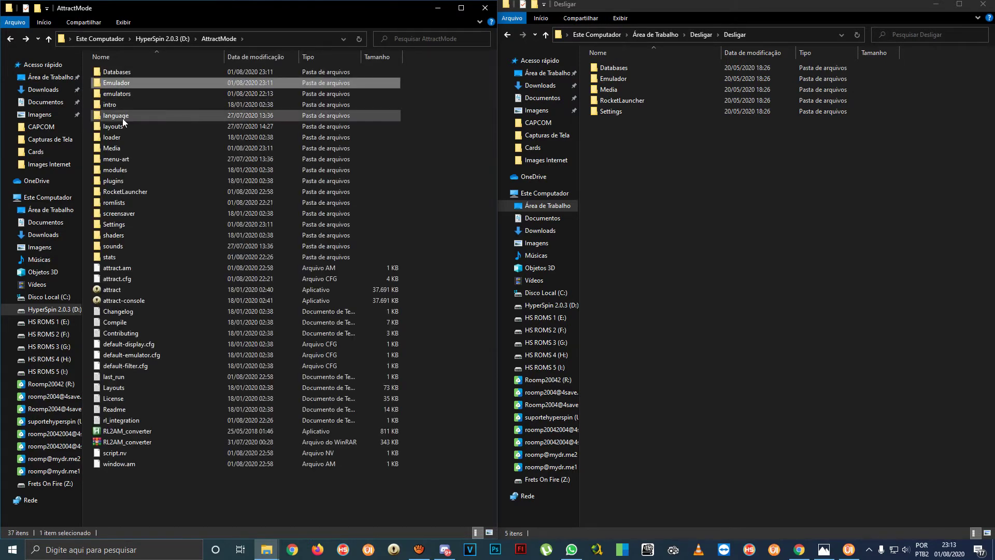
key("Delete")
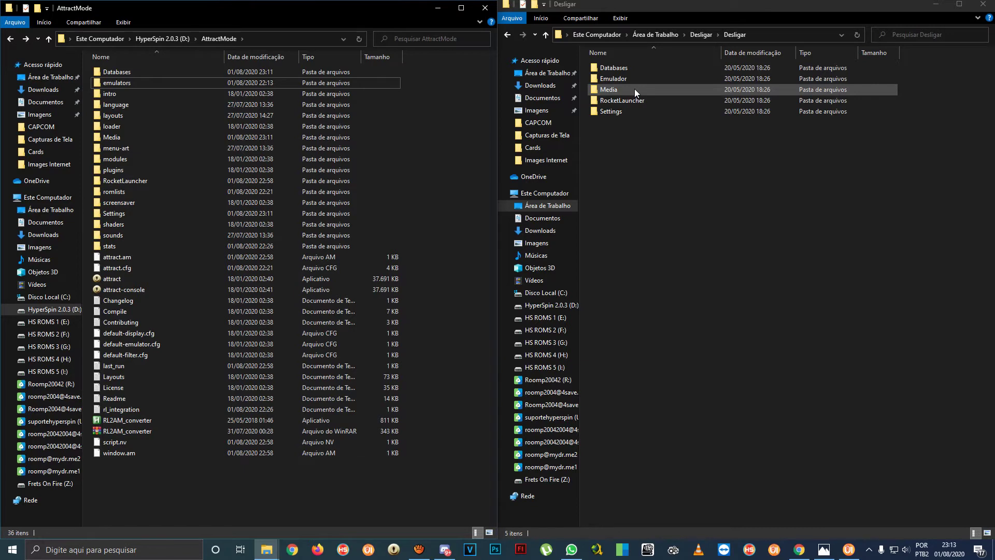
Rename the Emulador folder in the Desligar package as Emuladors.
left_click(618, 79)
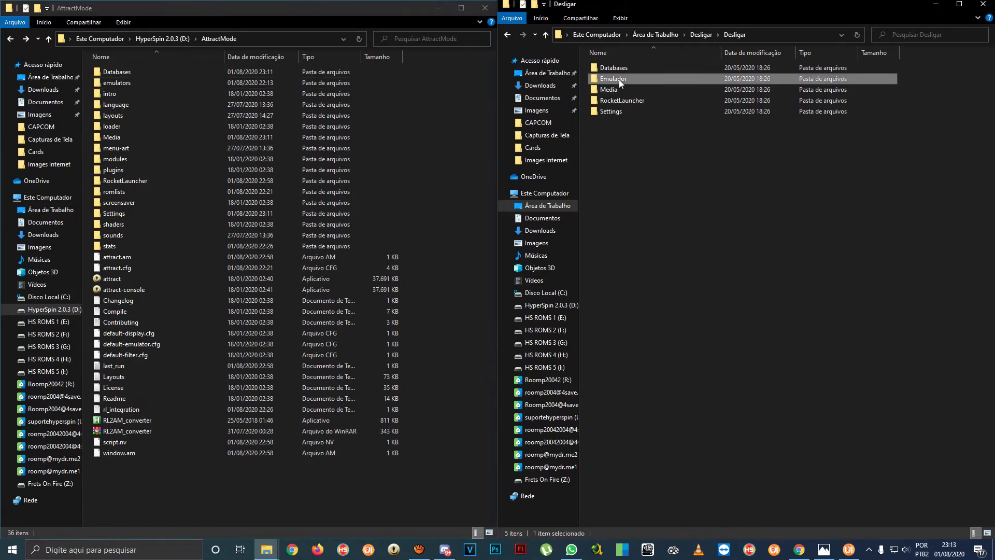
key("ctrl+f")
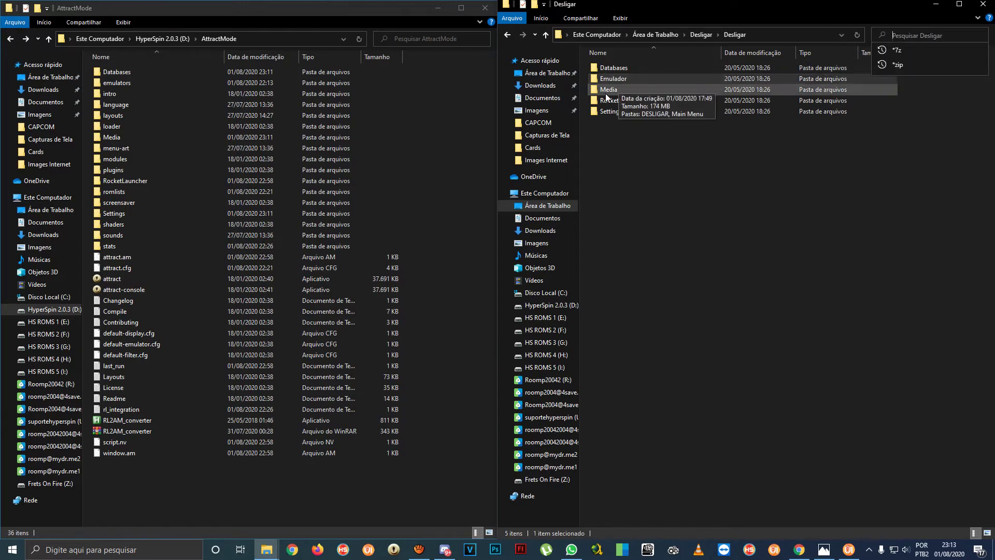
left_click(608, 81)
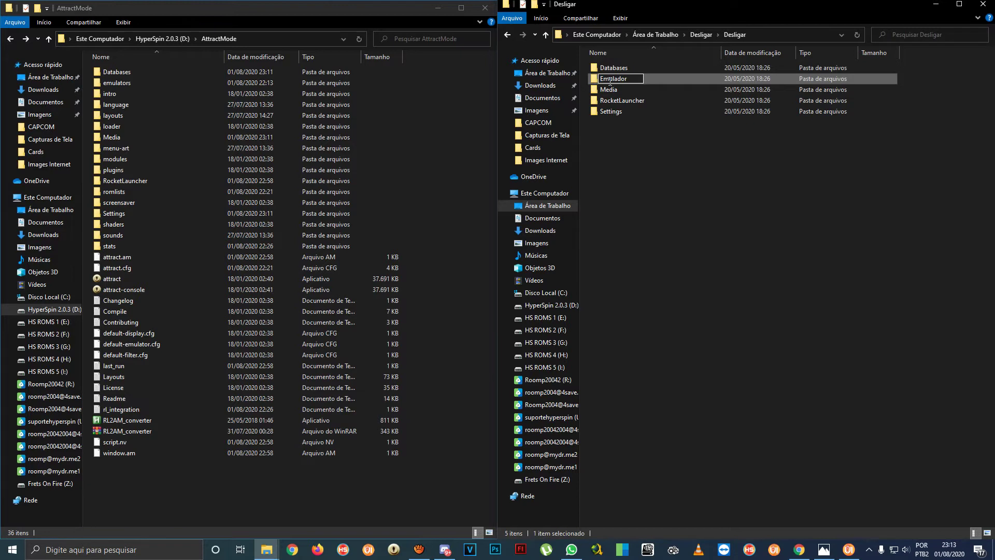
type("s")
key("BackSpace")
type("es")
key("Return")
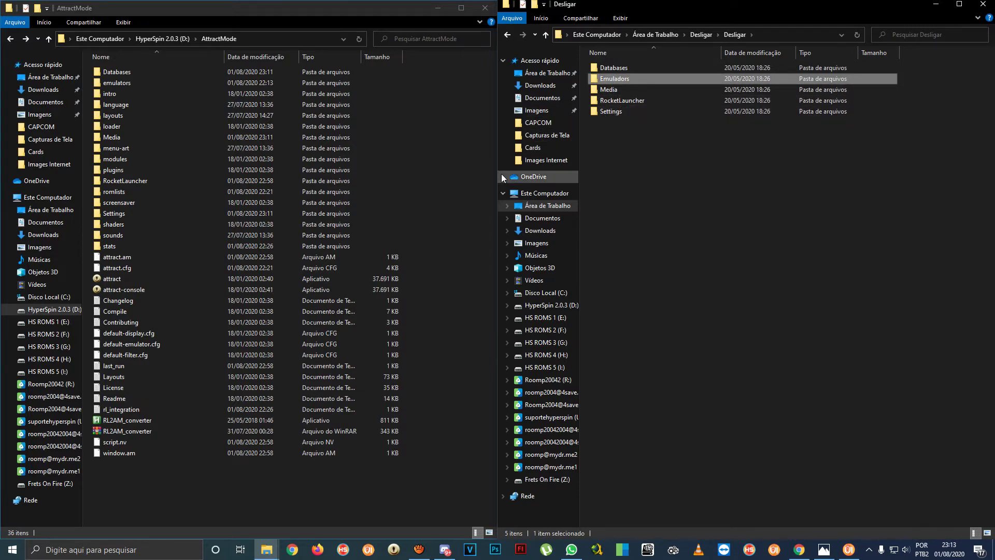
Copy the Emuladors folder into AttractMode and delete that copy again.
left_click(487, 179)
key("ctrl+v")
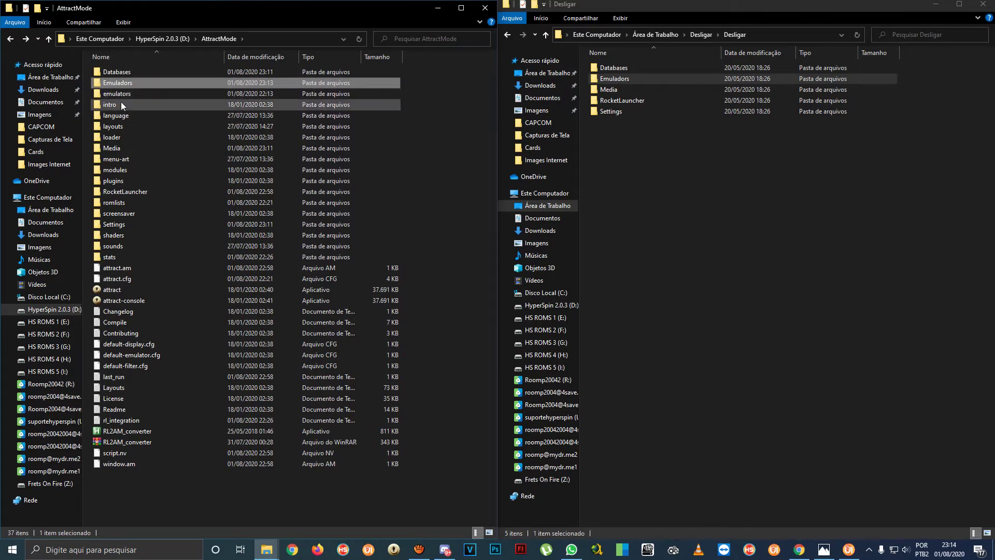
key("Delete")
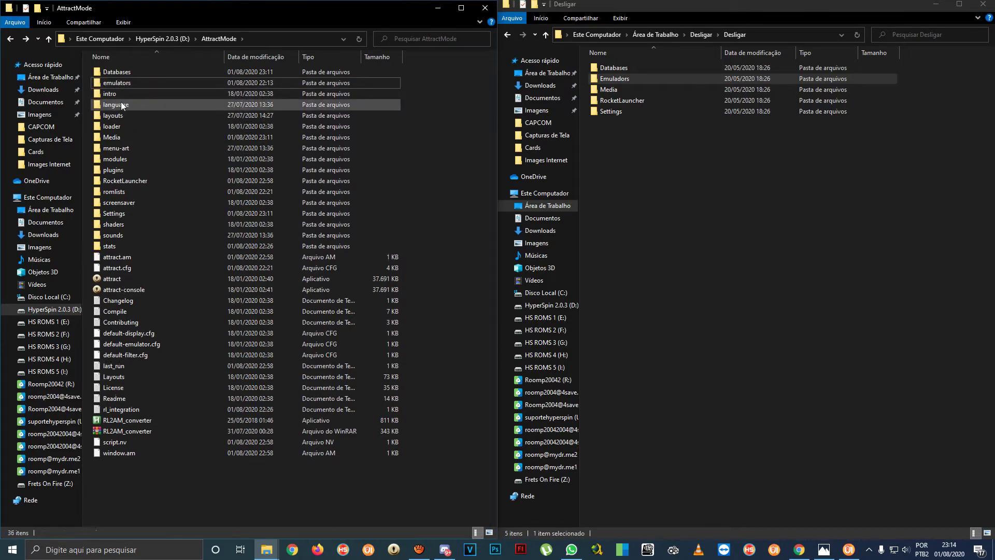
Rename the Emuladors folder in the Desligar package as Emulators.
left_click(613, 80)
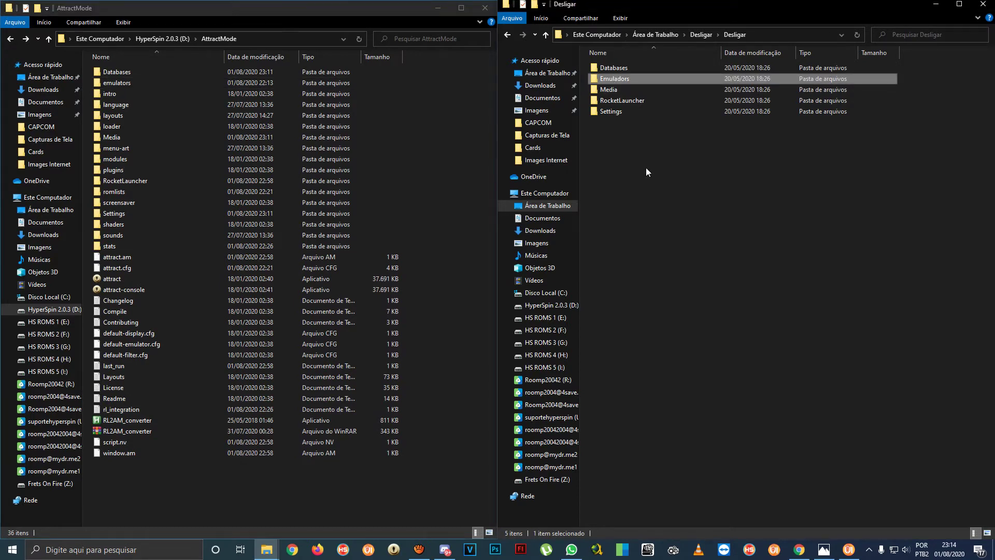
key("F2")
type("Em")
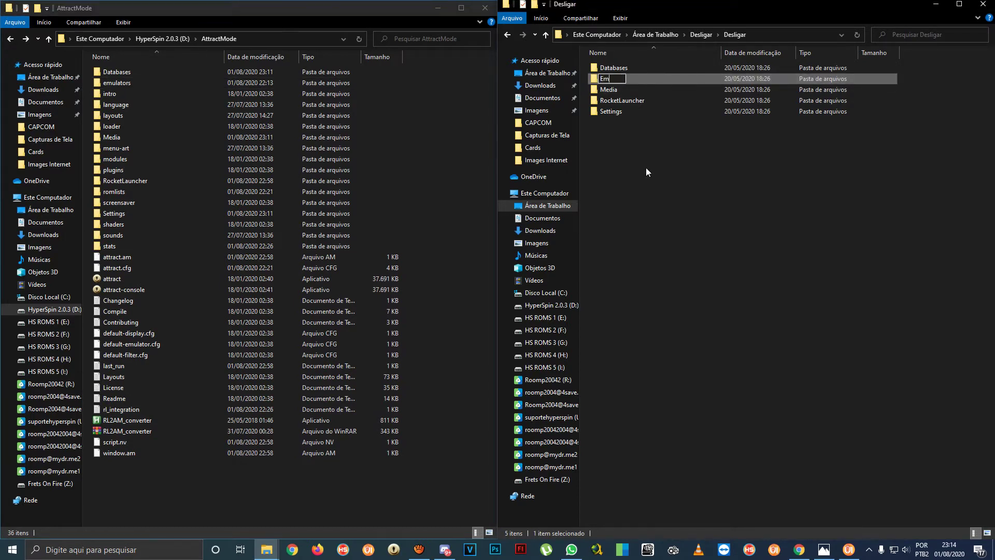
type("ulators")
key("Return")
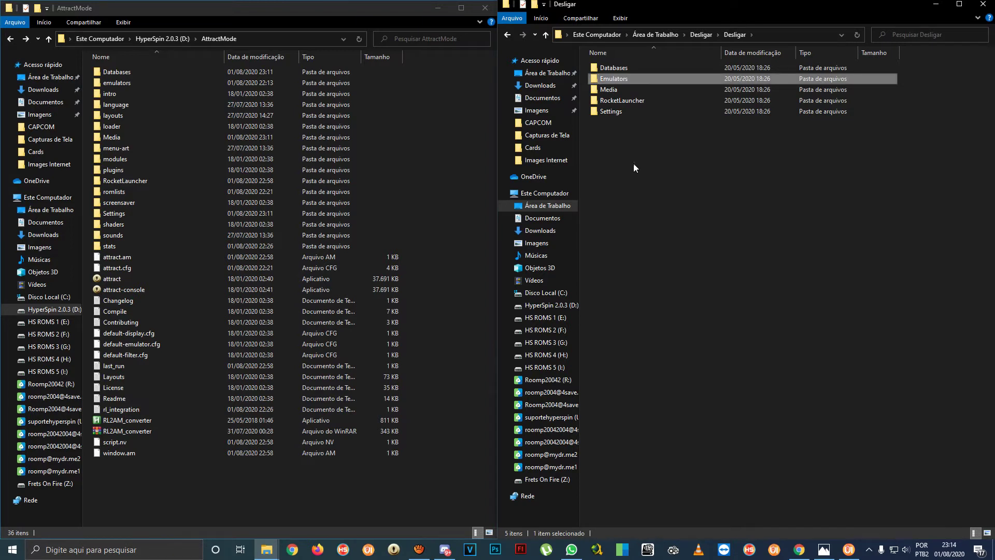
Copy the package's Emulators folder into AttractMode, merging it with the existing emulators folder, and open the merged folder.
left_click(486, 303)
key("ctrl+v")
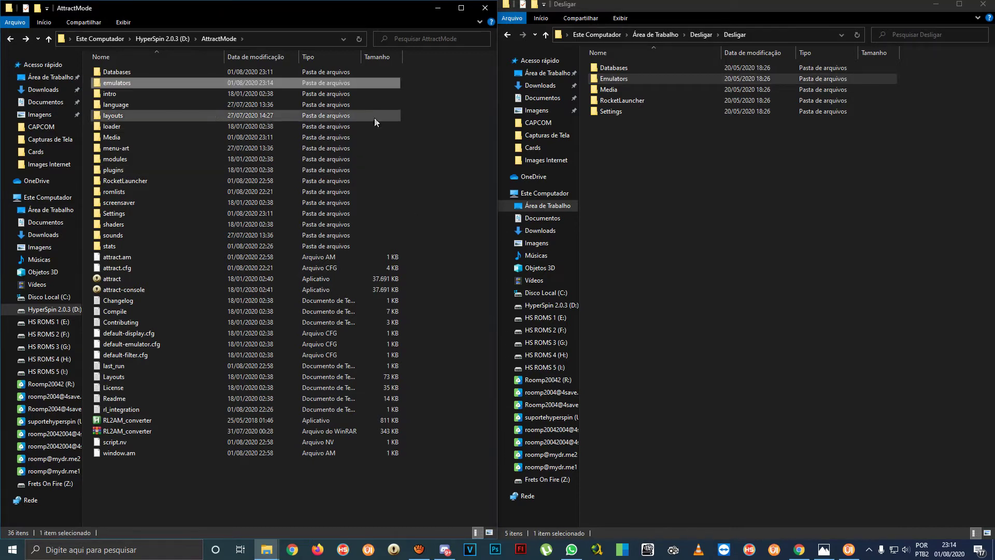
double_click(119, 83)
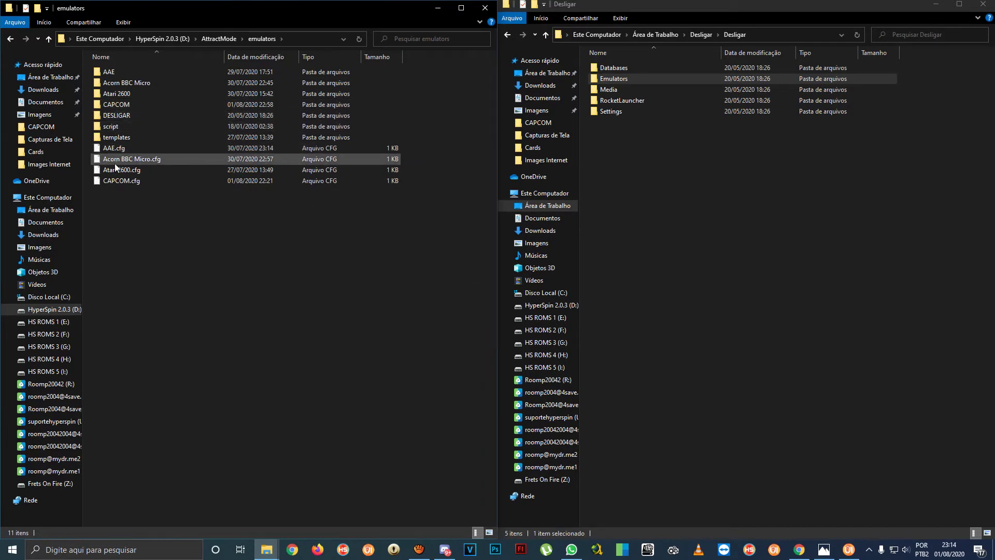
Switch to RocketLauncherUI, select the DESLIGAR system and open the folder browser for a new ROM path.
left_click(848, 549)
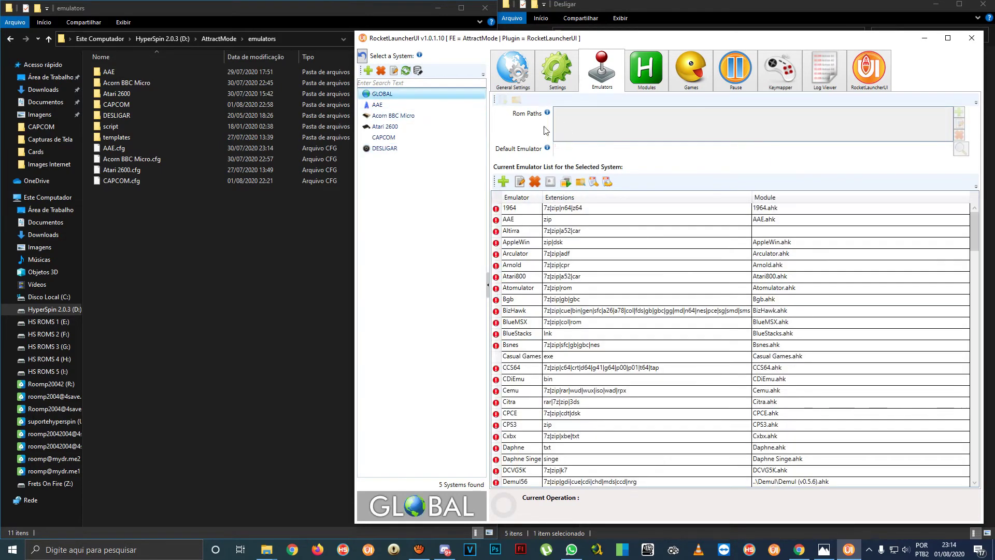
left_click(388, 150)
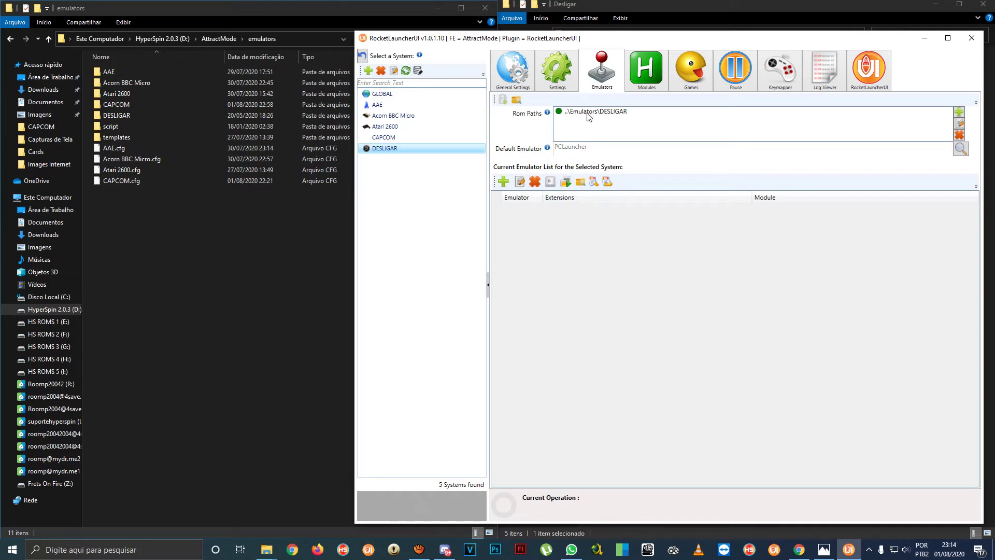
left_click(959, 112)
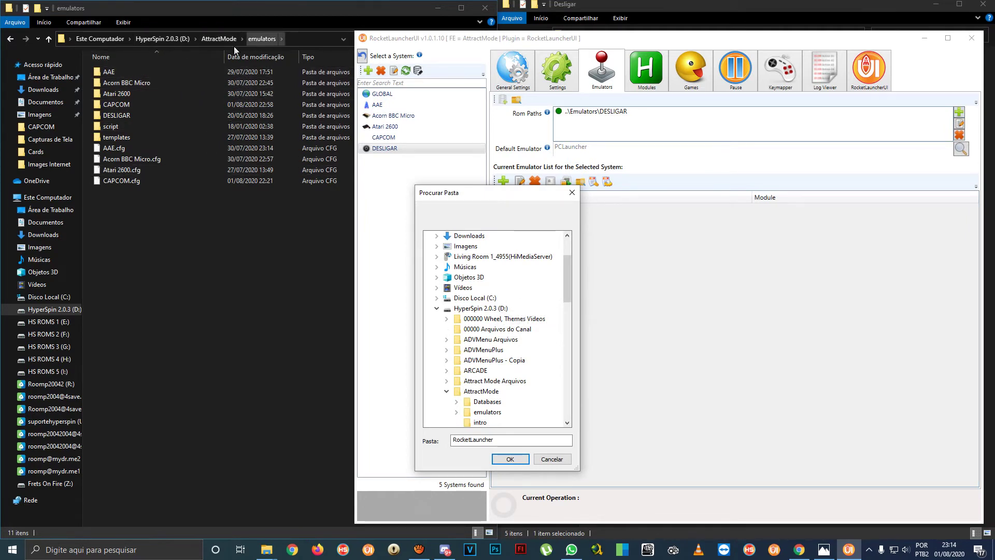
Examine the Roms and Gamer subfolders inside AttractMode's emulators\DESLIGAR folder.
left_click(119, 118)
double_click(119, 118)
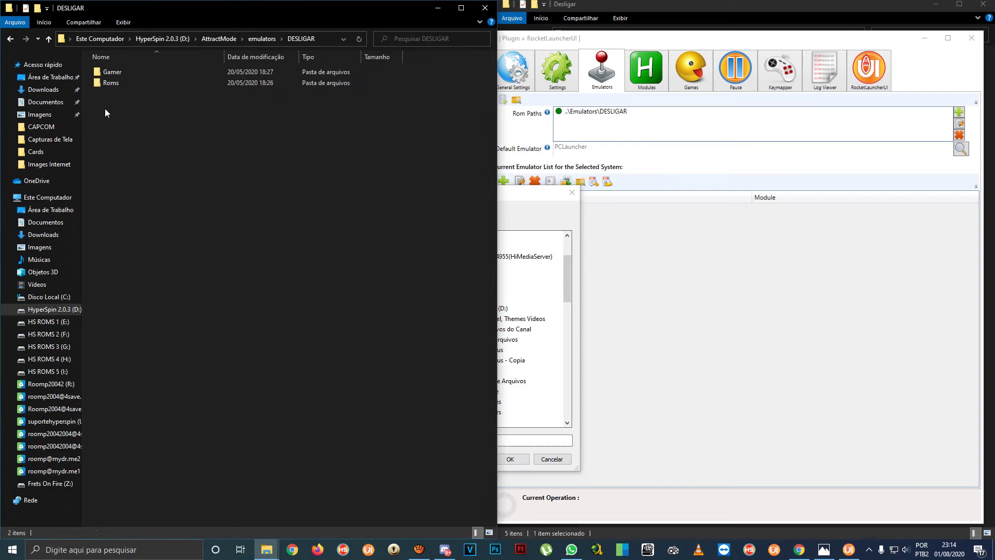
double_click(111, 83)
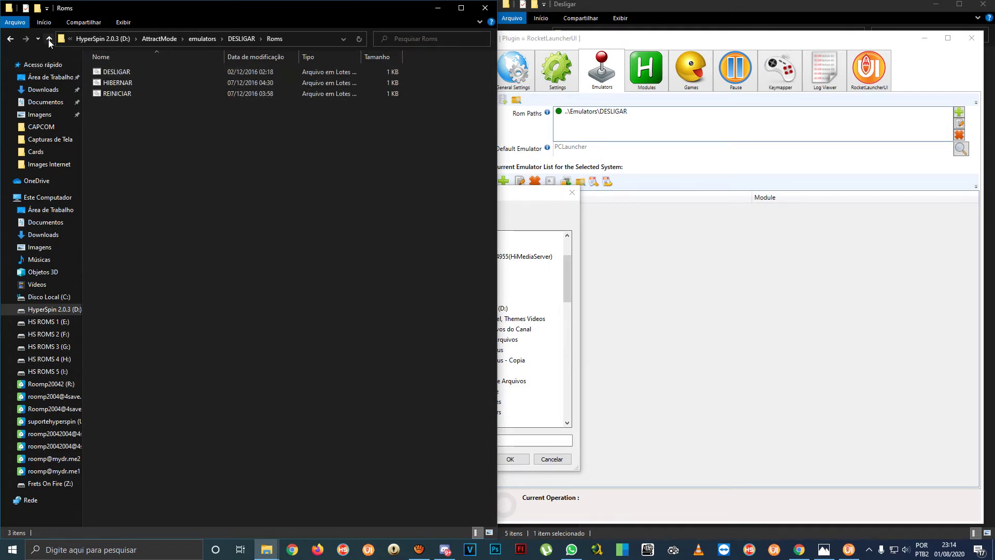
left_click(48, 39)
double_click(111, 74)
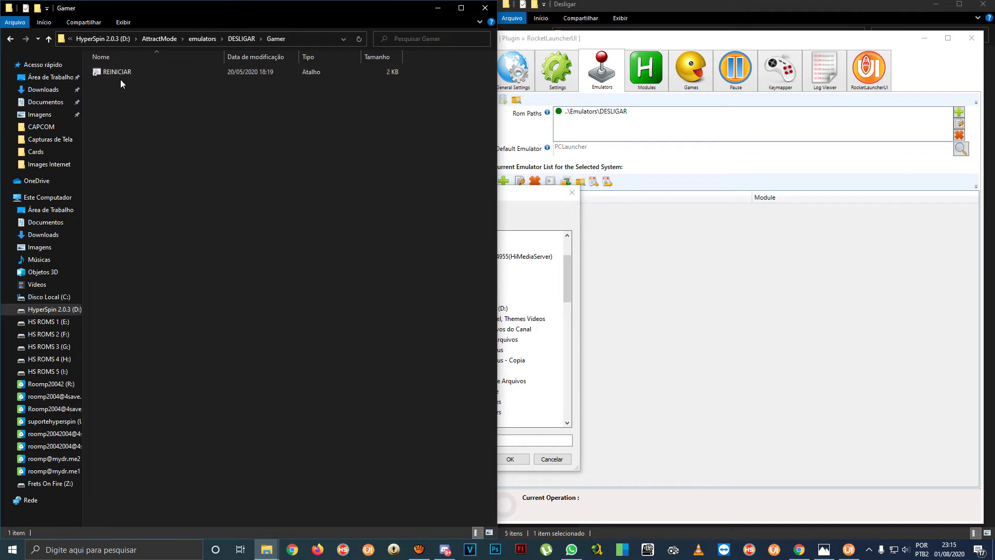
left_click(49, 39)
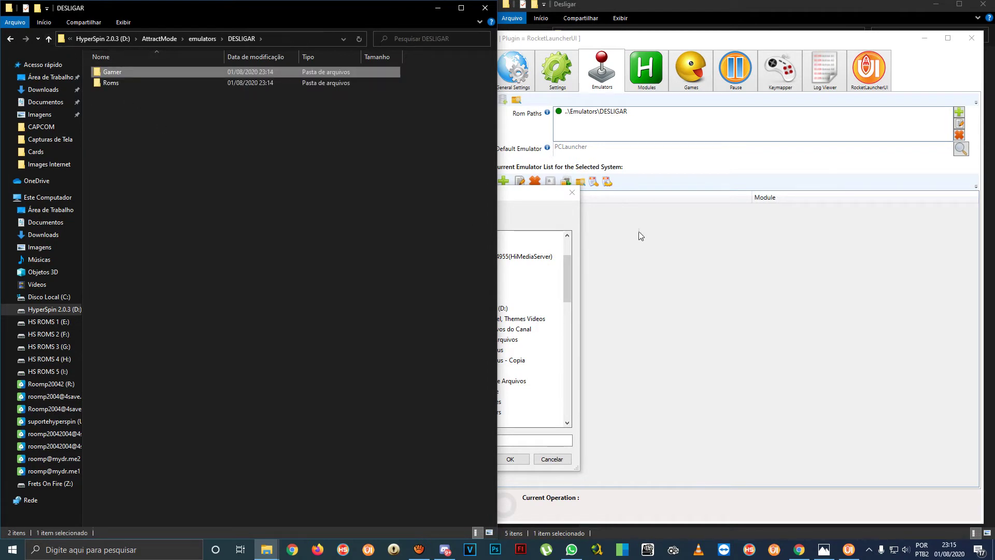
Add AttractMode's emulators\DESLIGAR\Roms folder to the ROM paths of the DESLIGAR system.
left_click(607, 120)
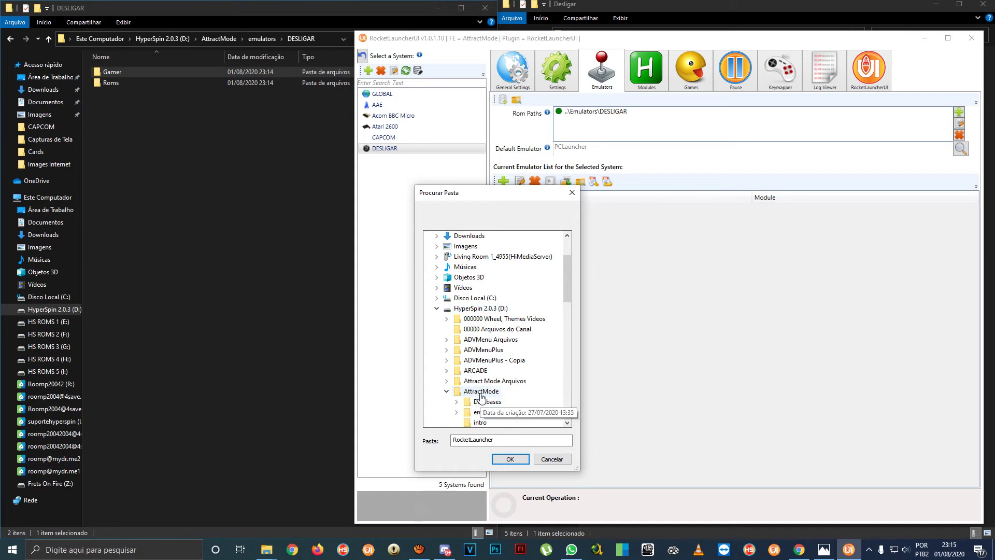
double_click(487, 412)
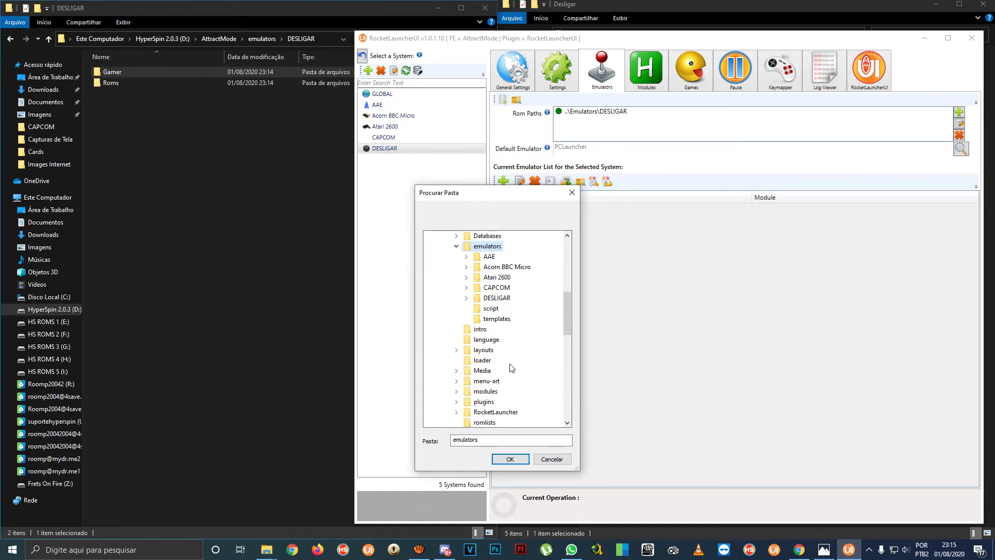
left_click(496, 297)
double_click(497, 297)
left_click(500, 318)
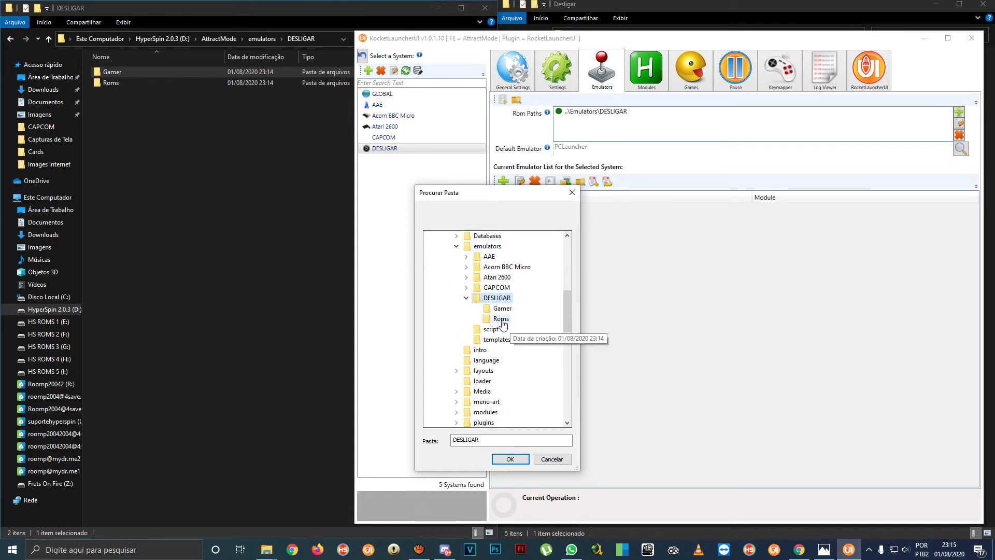
left_click(510, 458)
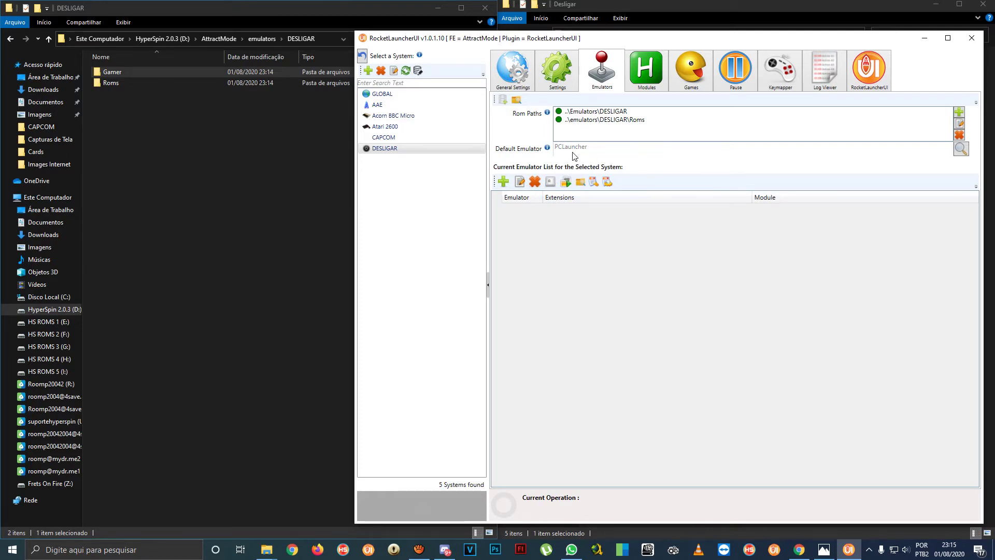
Audit the DESLIGAR system's games and check the properties of the DESLIGAR batch file in the Roms folder.
left_click(694, 77)
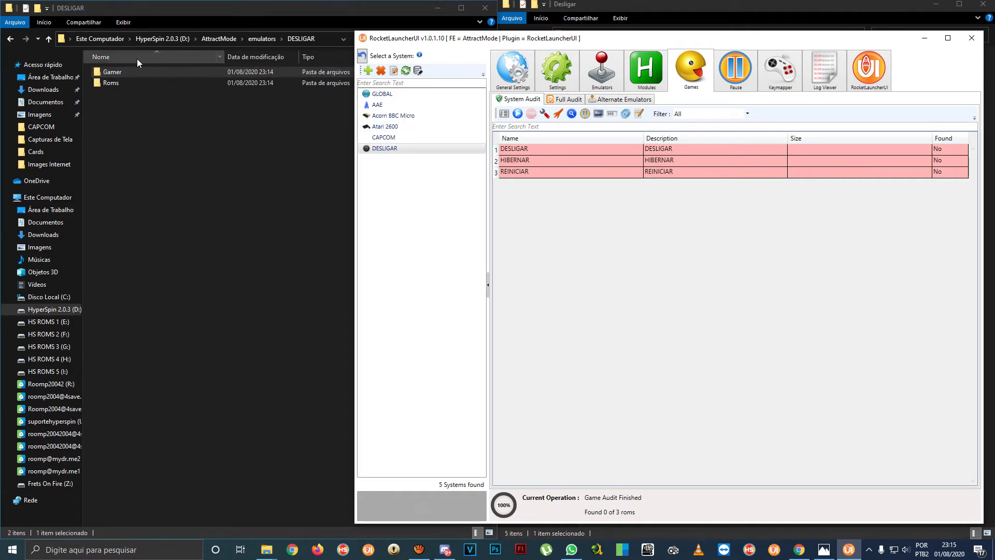
double_click(114, 83)
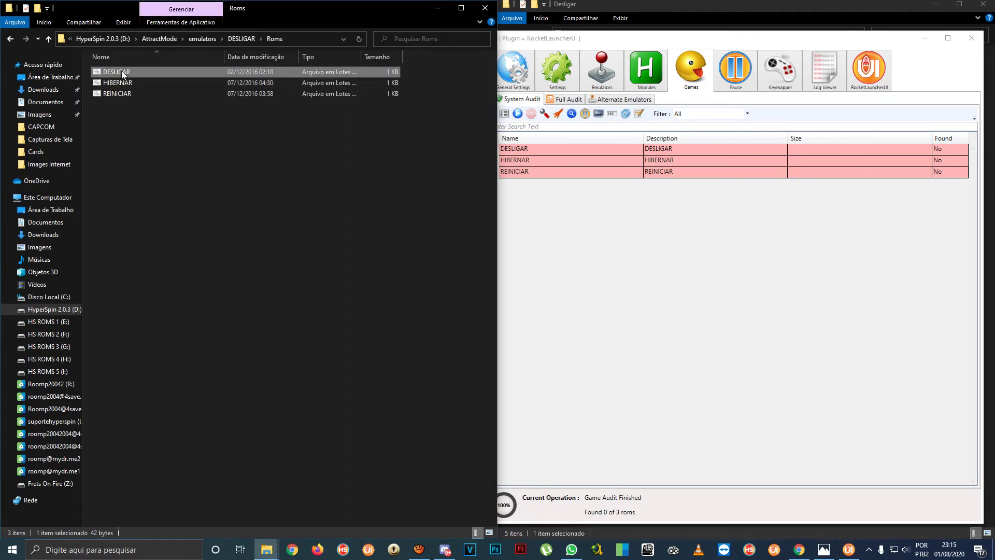
right_click(121, 71)
left_click(155, 373)
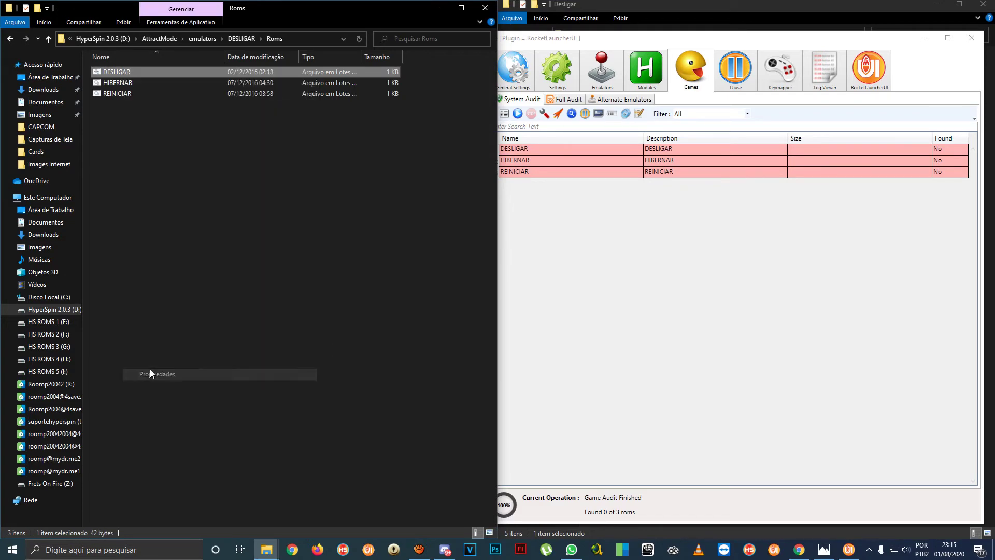
left_click_drag(268, 145, 237, 143)
left_click(305, 78)
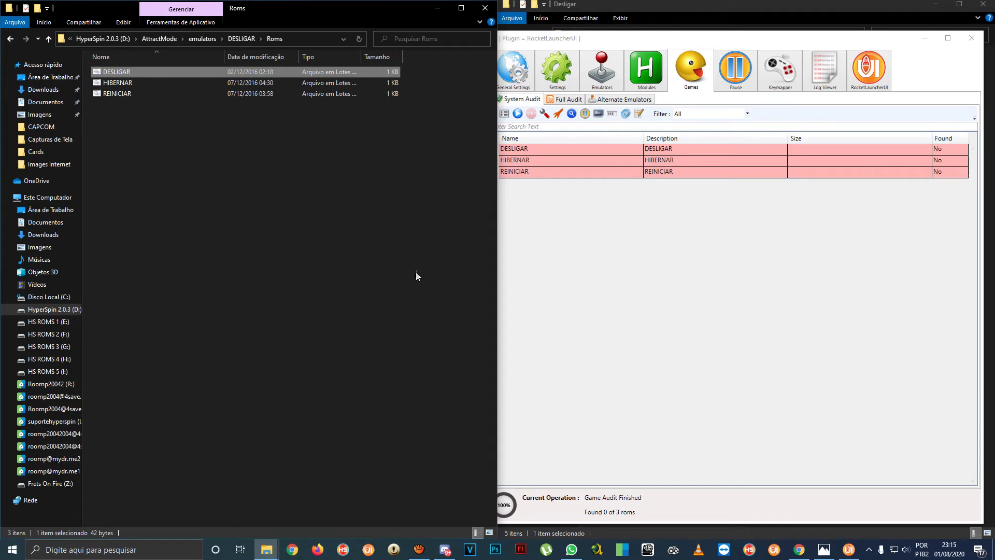
Review the PCLauncher module's system and global settings and the DESLIGAR games list, and minimize RocketLauncherUI.
left_click(559, 272)
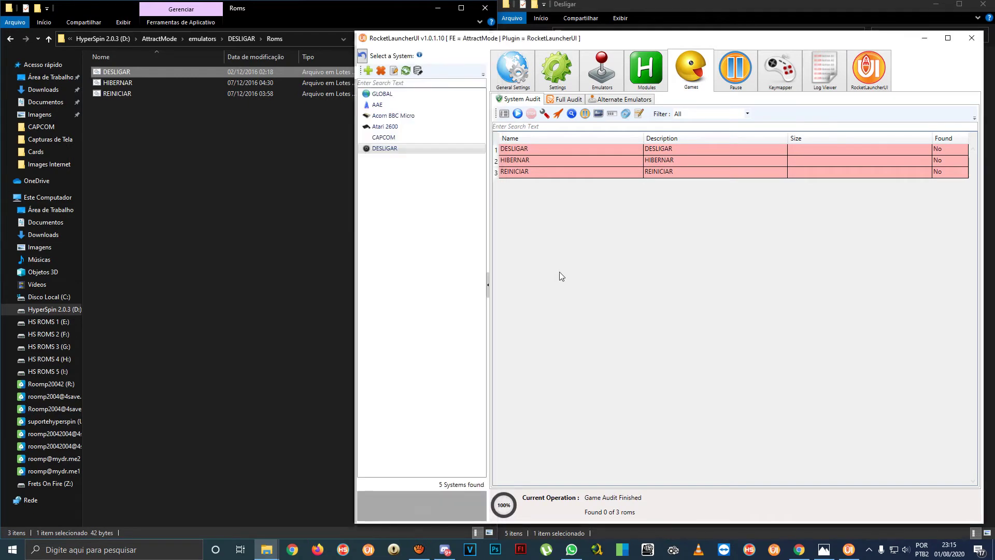
left_click(649, 85)
left_click(545, 150)
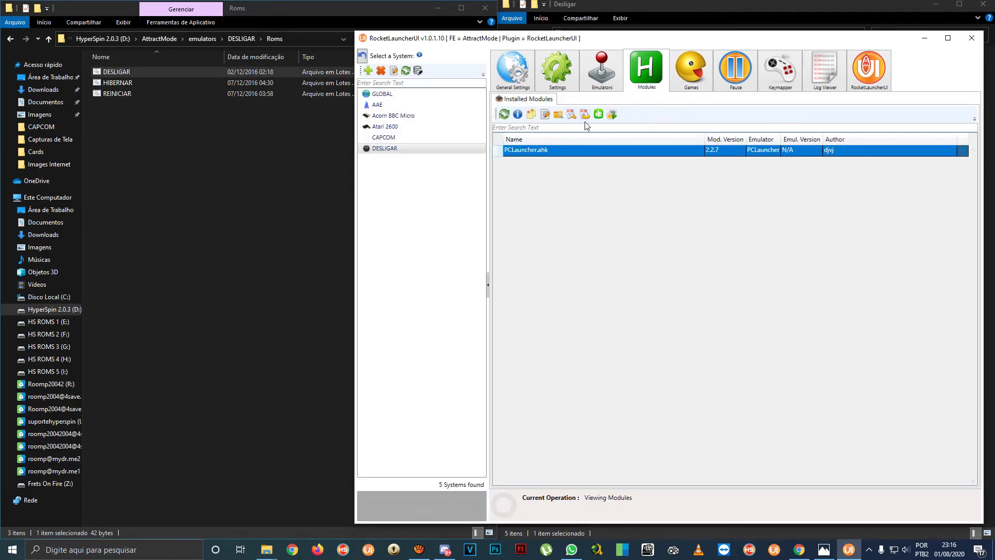
left_click(585, 115)
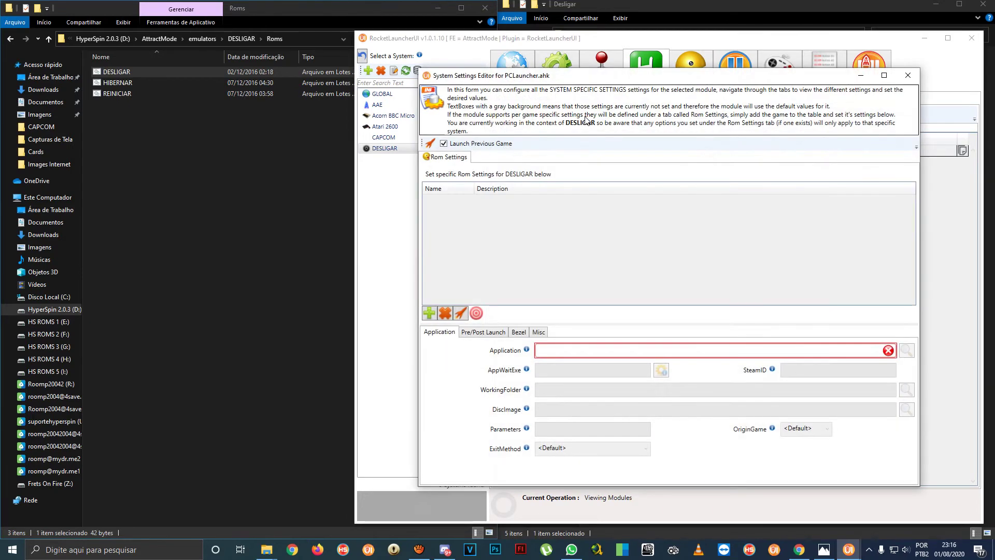
left_click(652, 74)
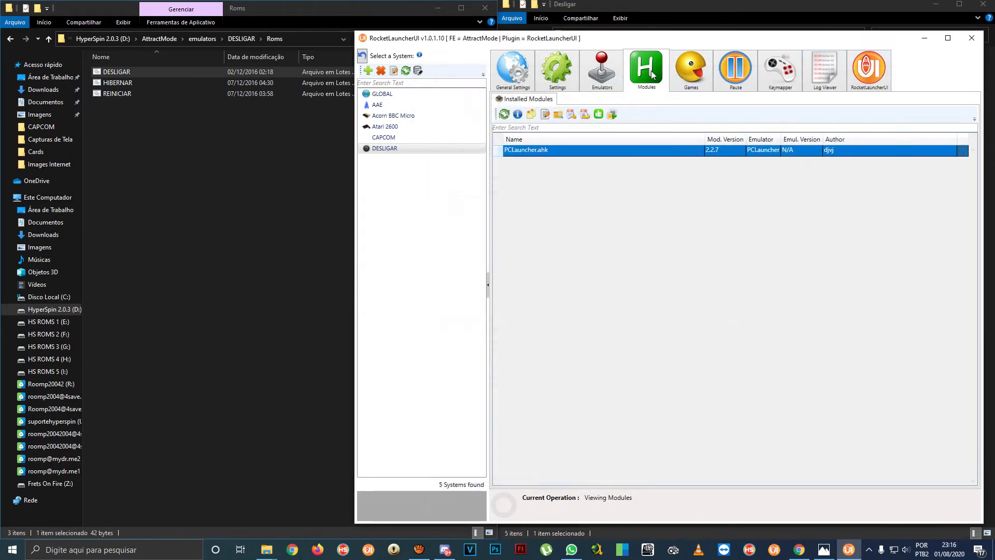
left_click(584, 114)
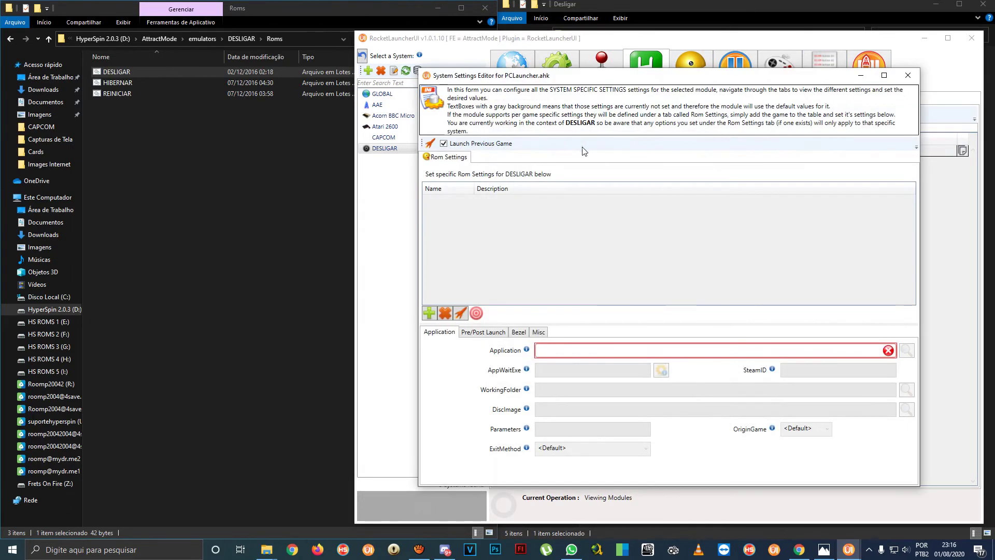
left_click(903, 78)
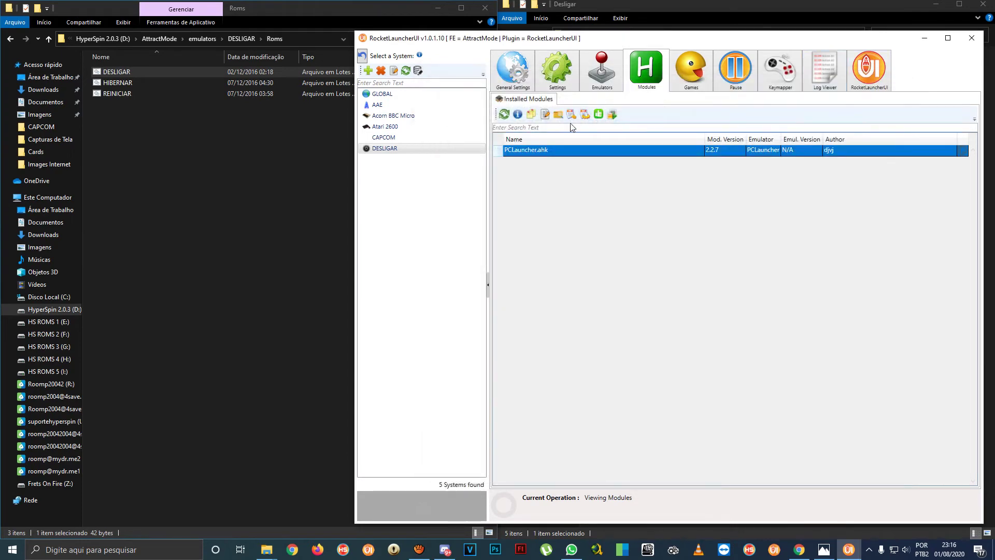
left_click(572, 115)
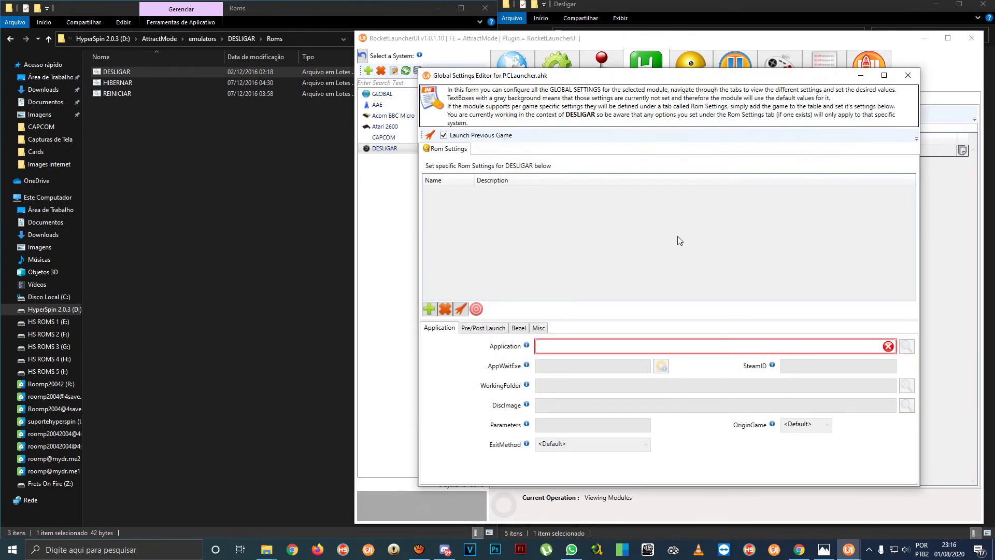
left_click(905, 77)
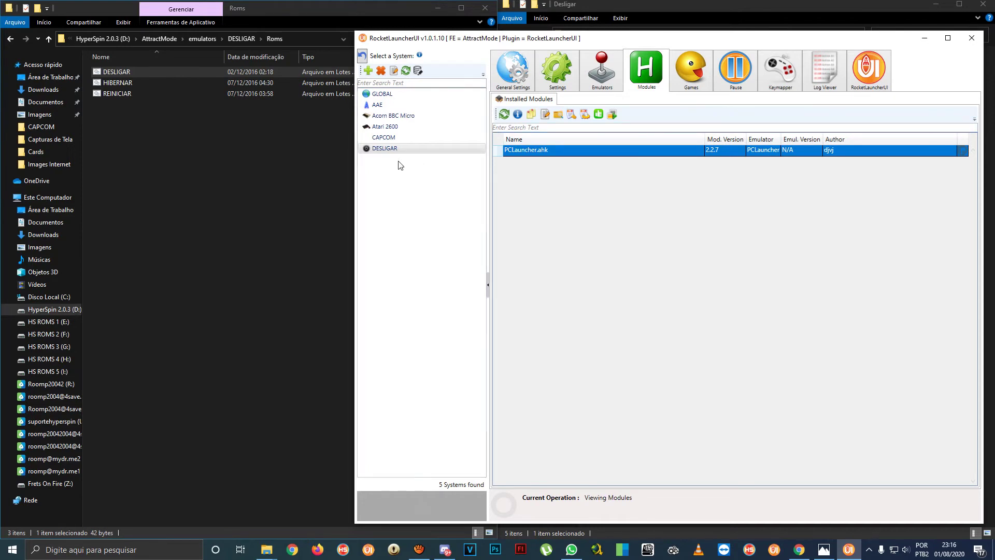
left_click(701, 73)
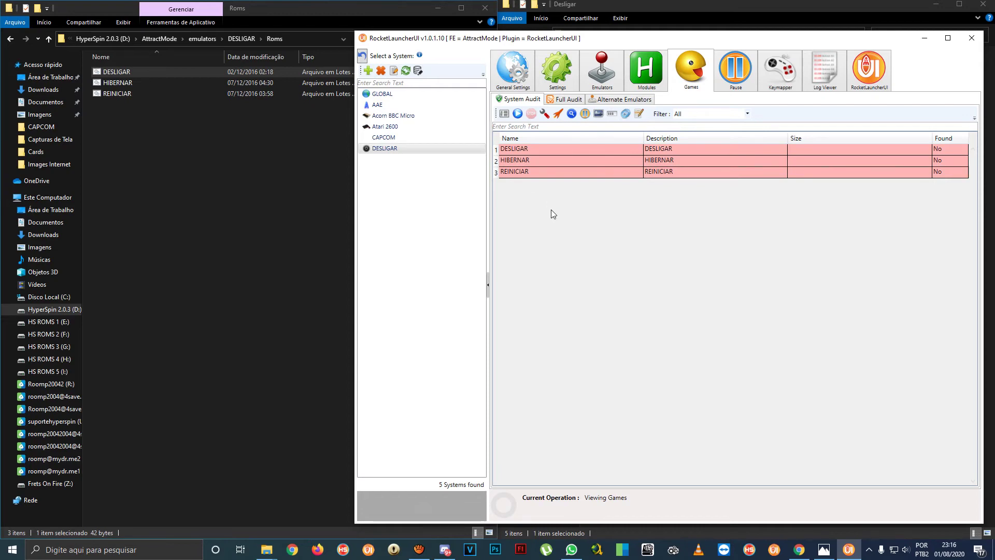
left_click(924, 38)
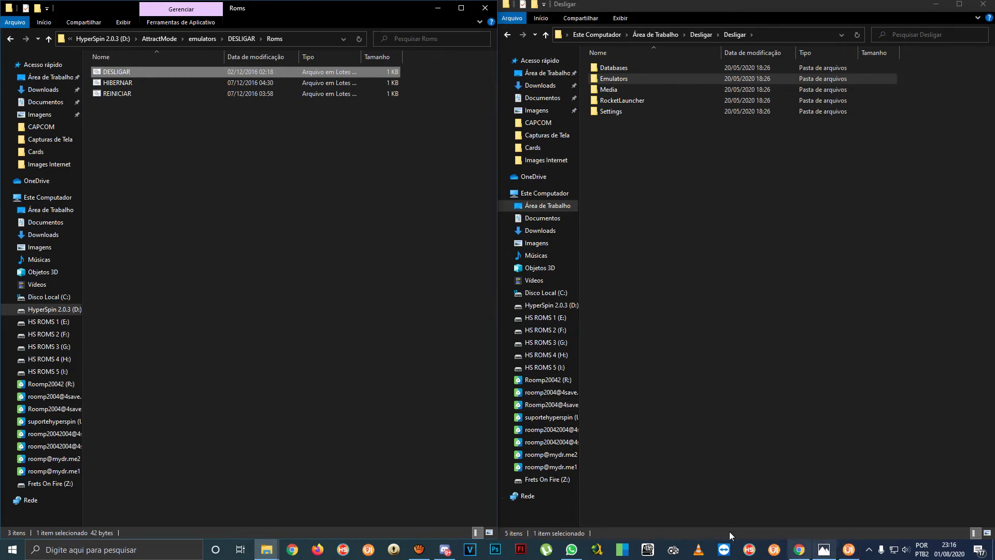
Duplicate the Atari 2600.cfg file within AttractMode's emulators folder.
left_click(166, 40)
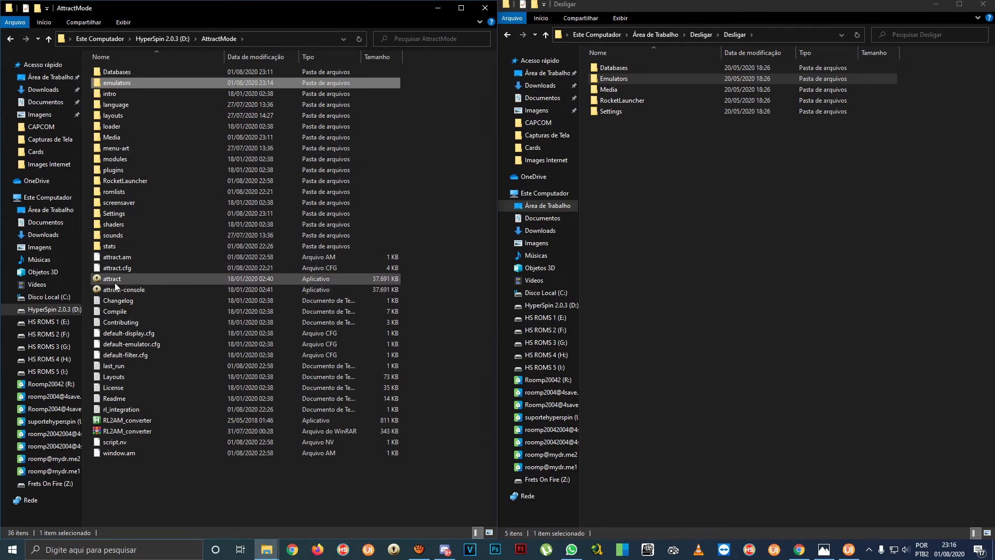
double_click(119, 83)
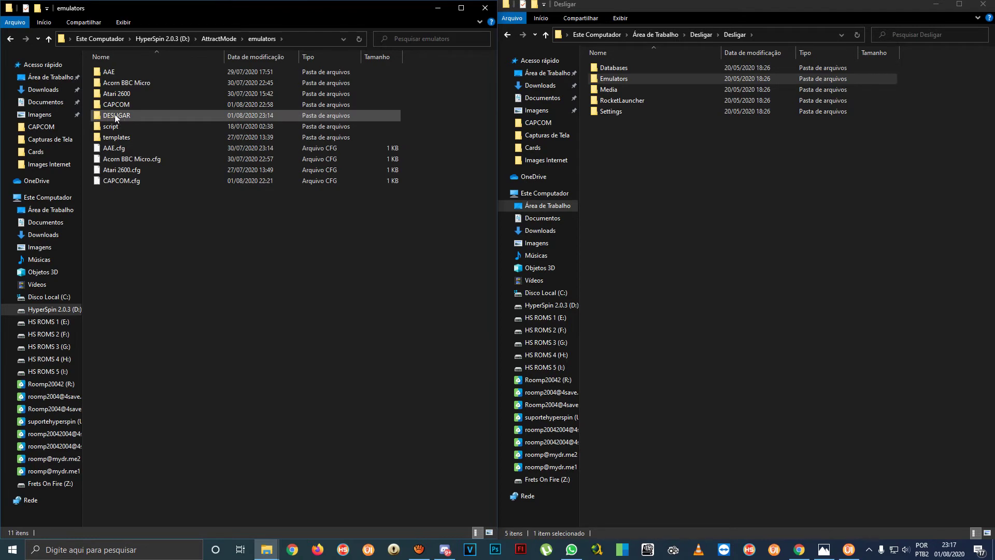
left_click(124, 171)
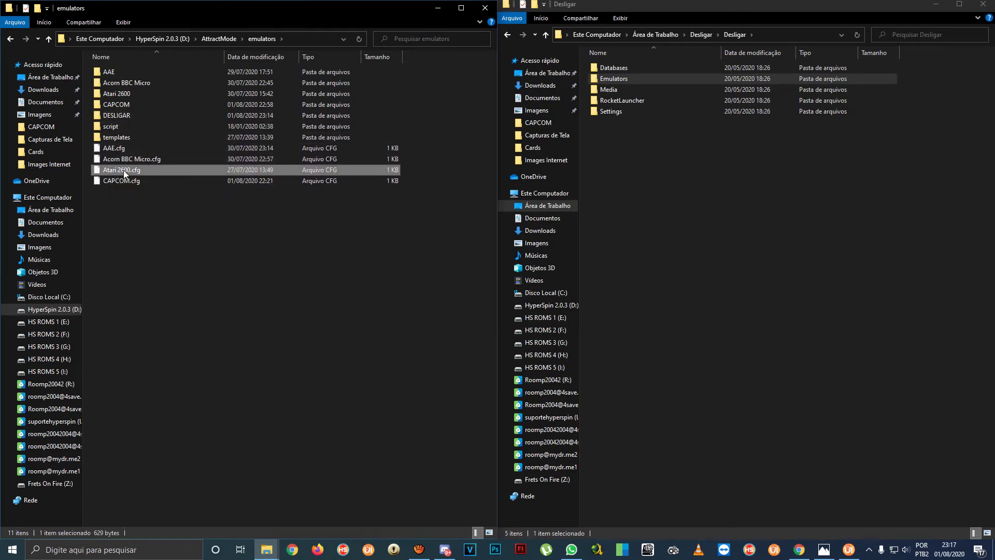
key("ctrl+v")
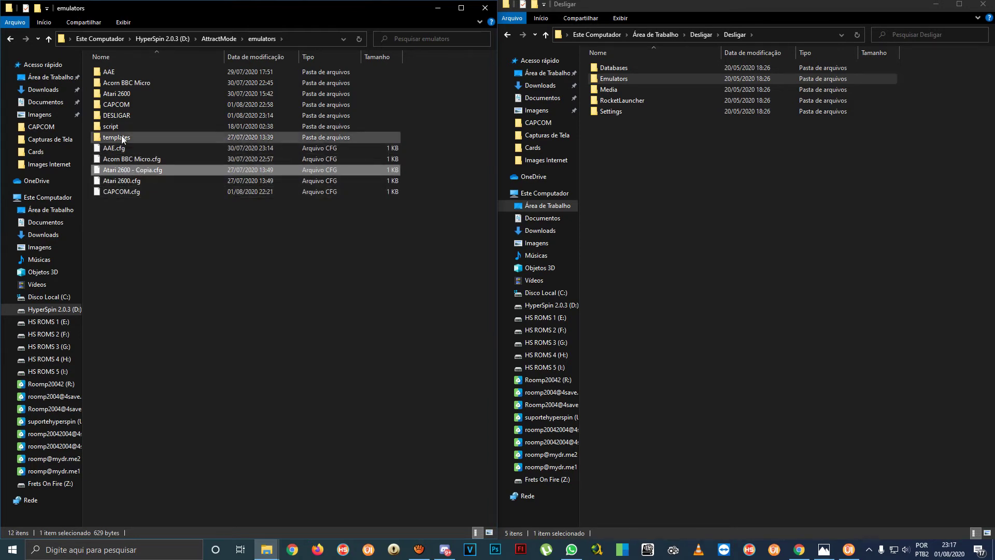
Rename the copied Atari 2600 cfg file to DESLIGAR.cfg, reusing the DESLIGAR folder's name.
left_click(116, 116)
left_click(117, 117)
key("ctrl+c")
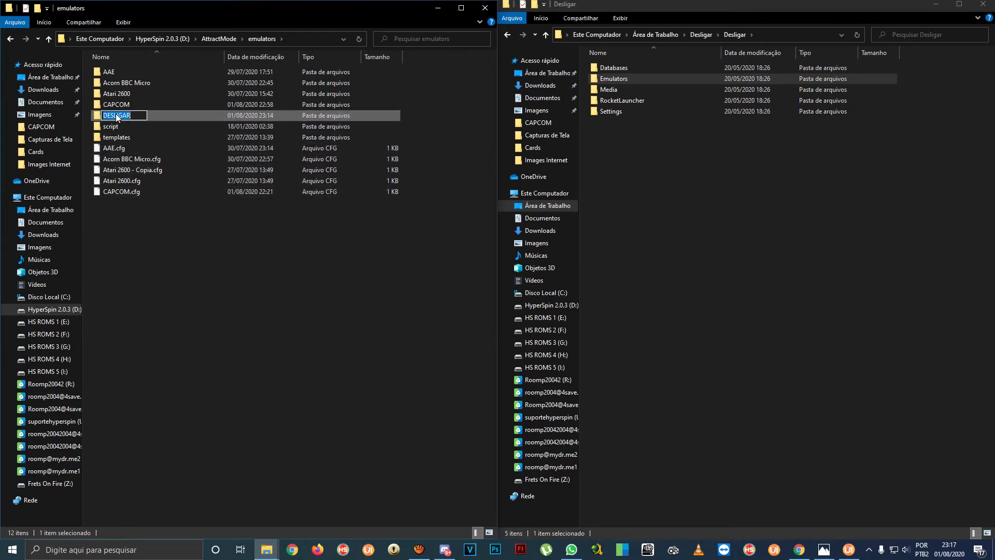
key("Return")
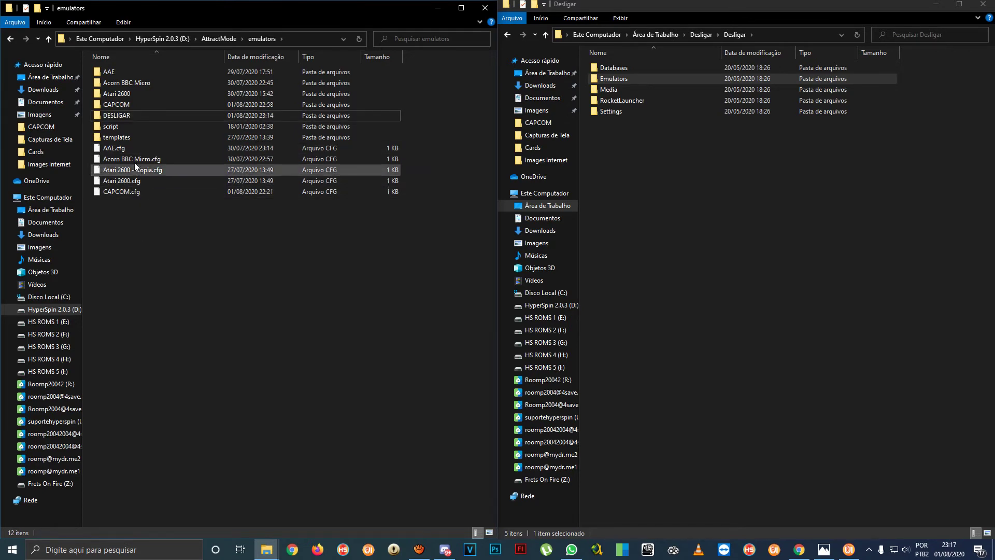
left_click(135, 171)
left_click(135, 170)
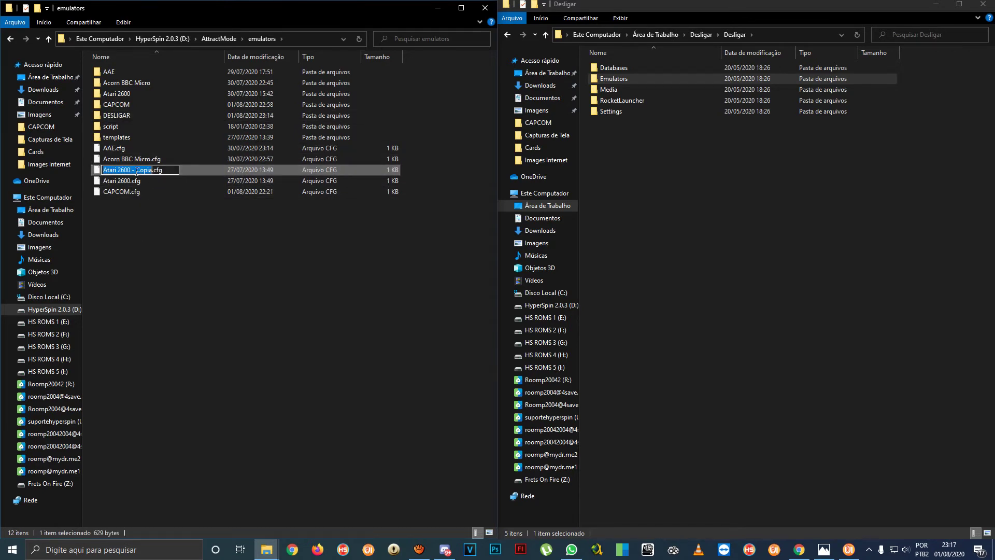
key("ctrl+v")
key("Return")
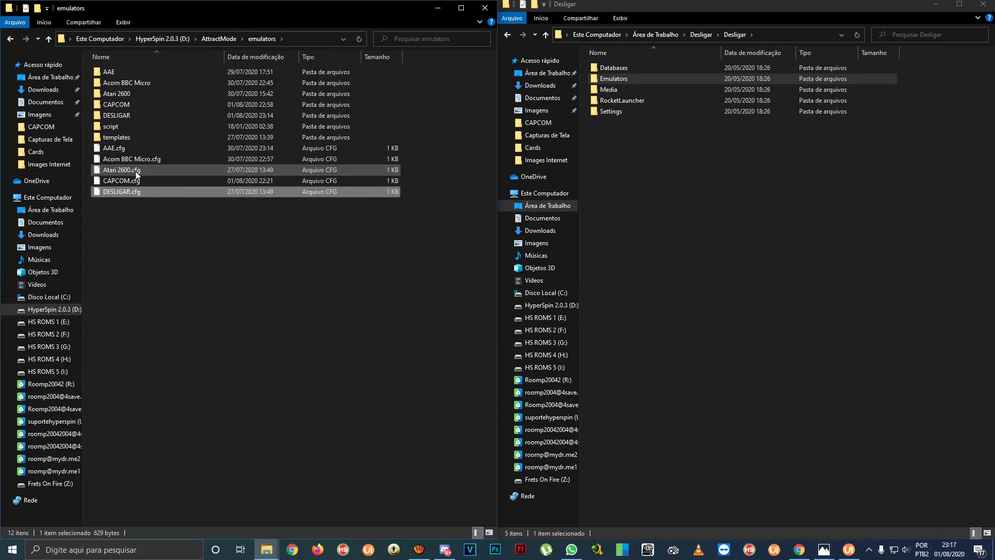
Open DESLIGAR.cfg in Notepad (Bloco de notas) without making it the default app for .cfg files.
key("Return")
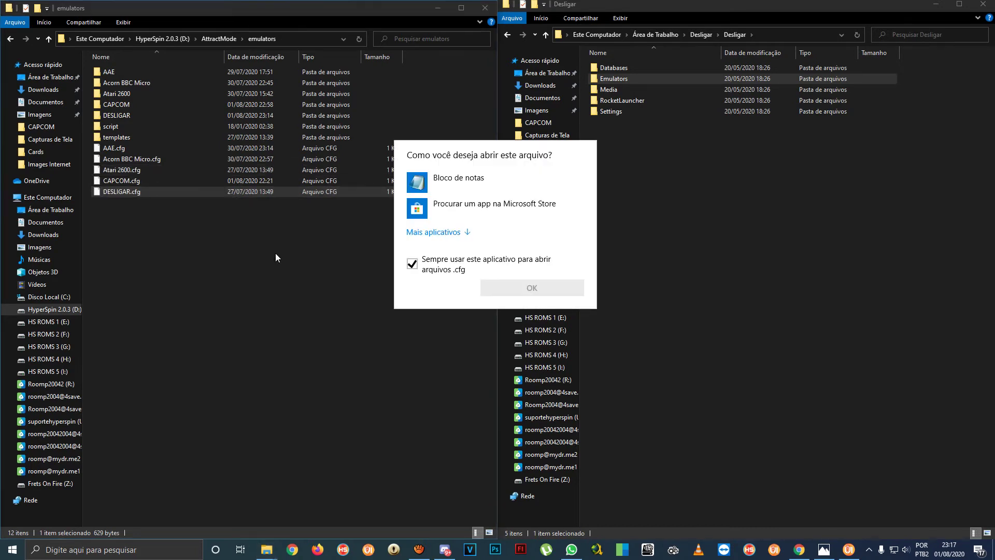
left_click(412, 264)
left_click(434, 184)
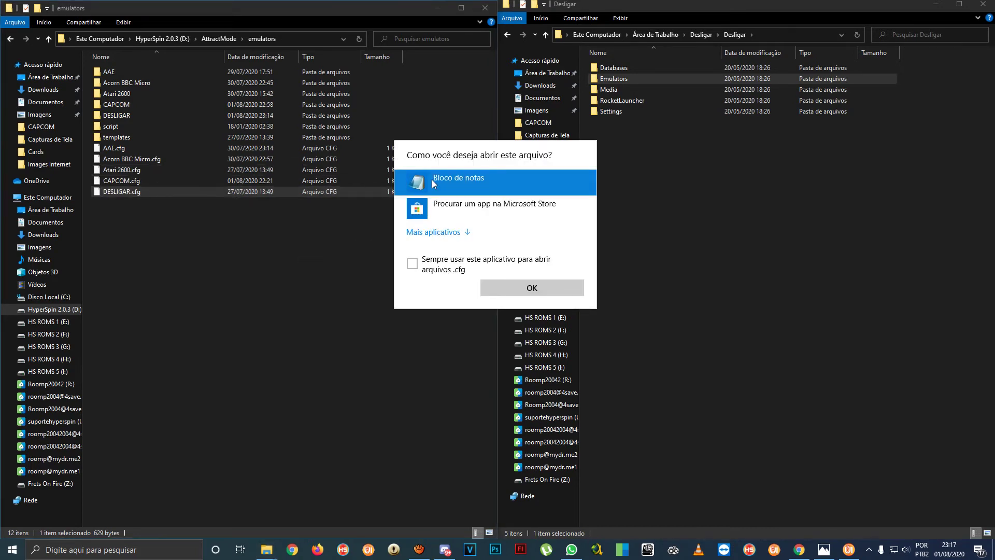
left_click(506, 283)
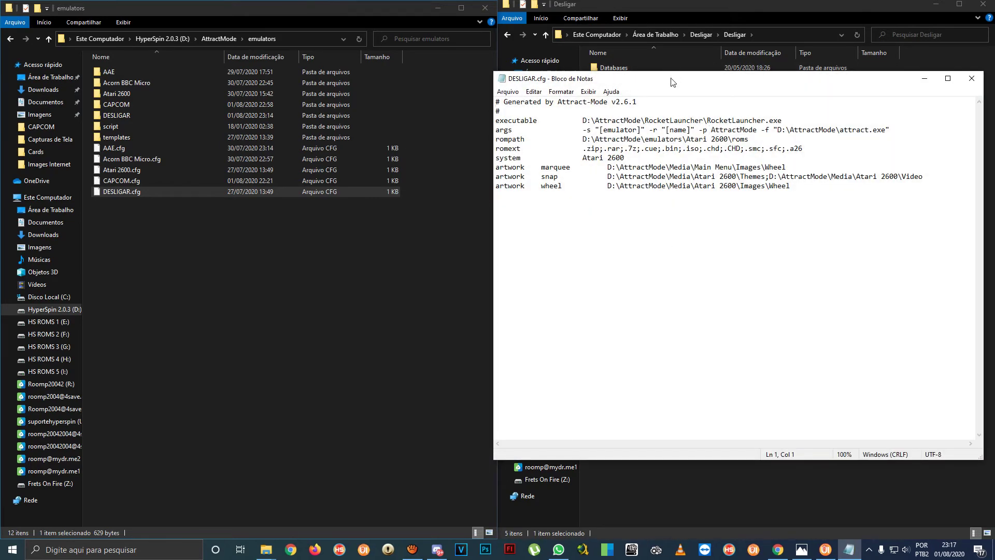
left_click_drag(672, 82, 669, 124)
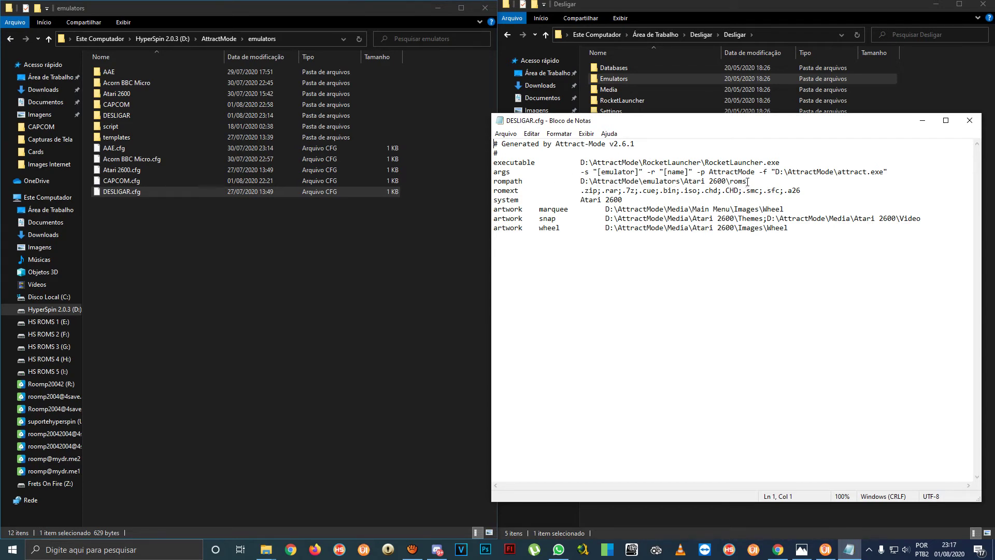
Replace the rompath in DESLIGAR.cfg with the Roms folder's path, D:\AttractMode\emulators\DESLIGAR\Roms.
left_click_drag(747, 181, 583, 183)
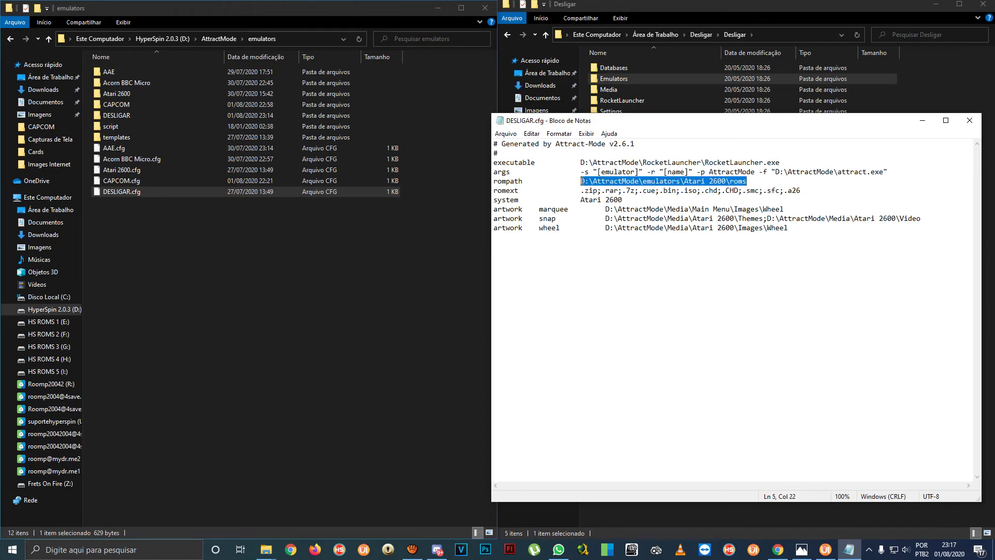
double_click(117, 116)
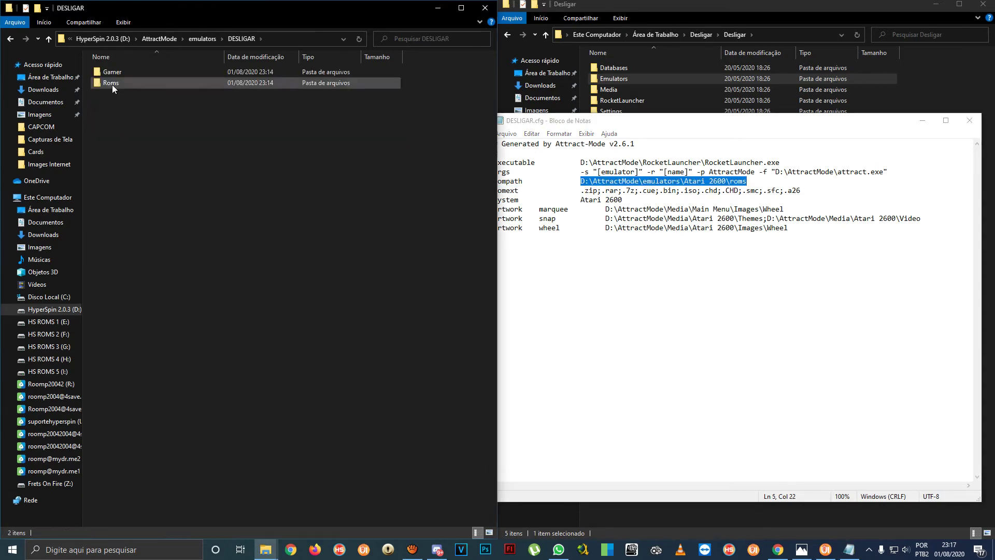
double_click(112, 84)
left_click(307, 41)
key("ctrl+c")
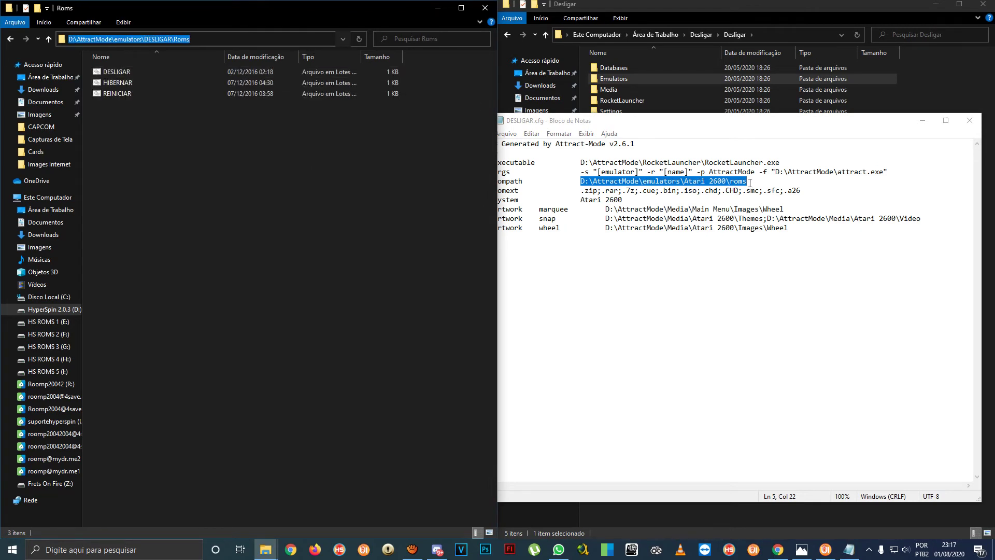
left_click_drag(750, 183, 581, 182)
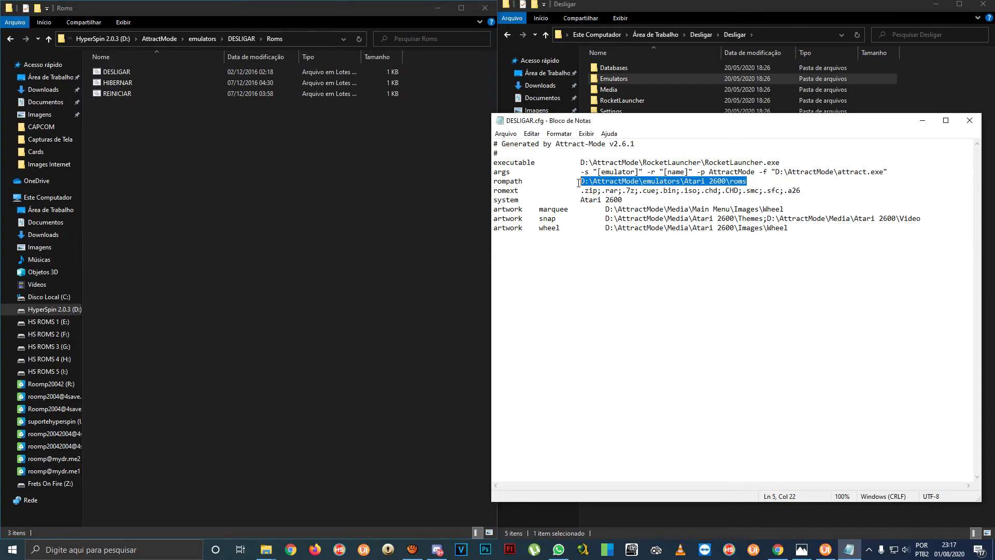
key("ctrl+v")
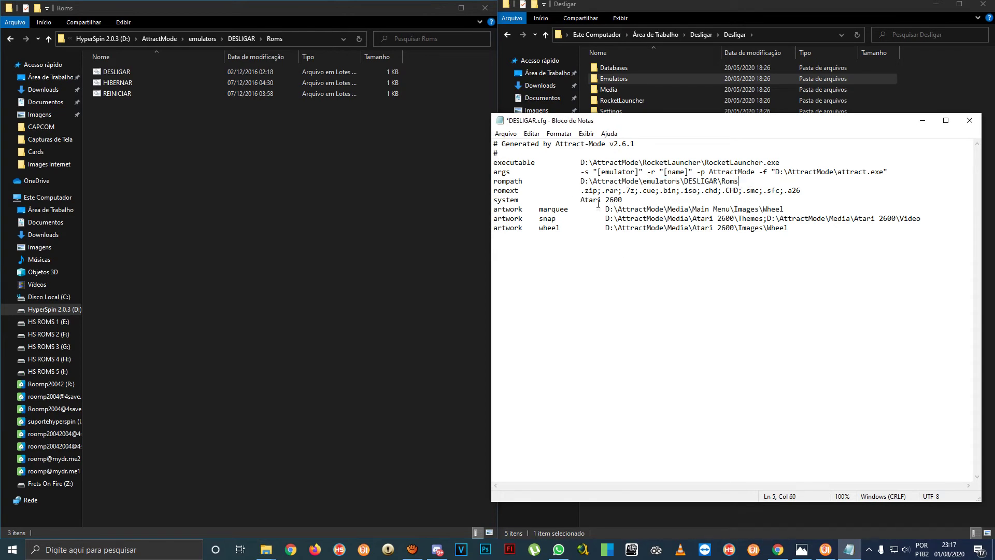
Set the system entry in DESLIGAR.cfg to DESLIGAR, copied from the folder name in emulators.
left_click(52, 38)
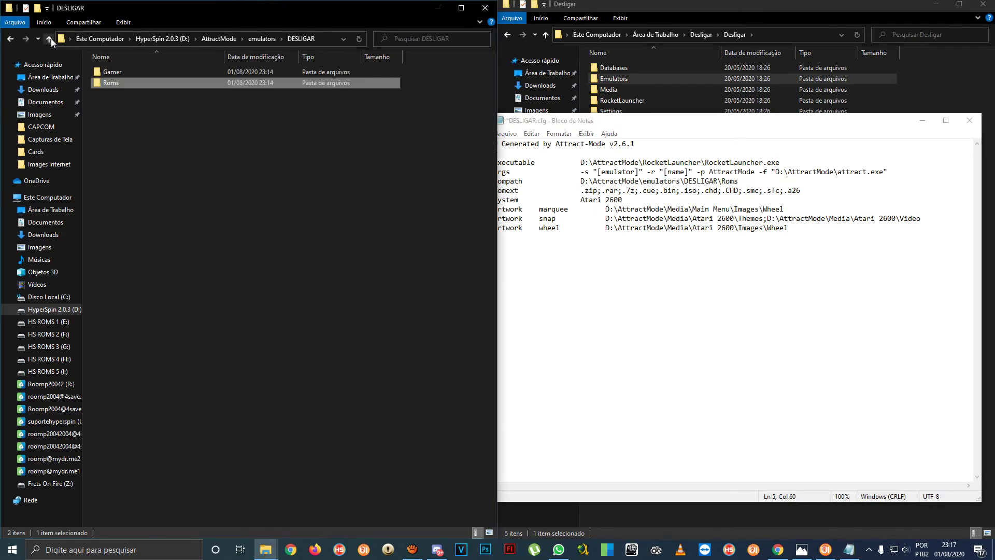
left_click(51, 38)
key("F2")
key("ctrl+c")
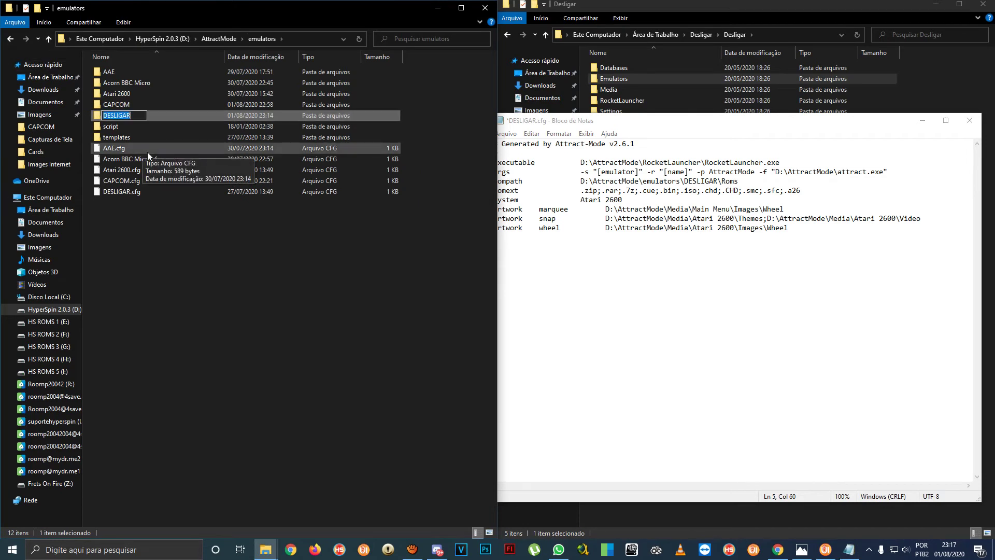
left_click(644, 294)
left_click_drag(622, 202, 586, 200)
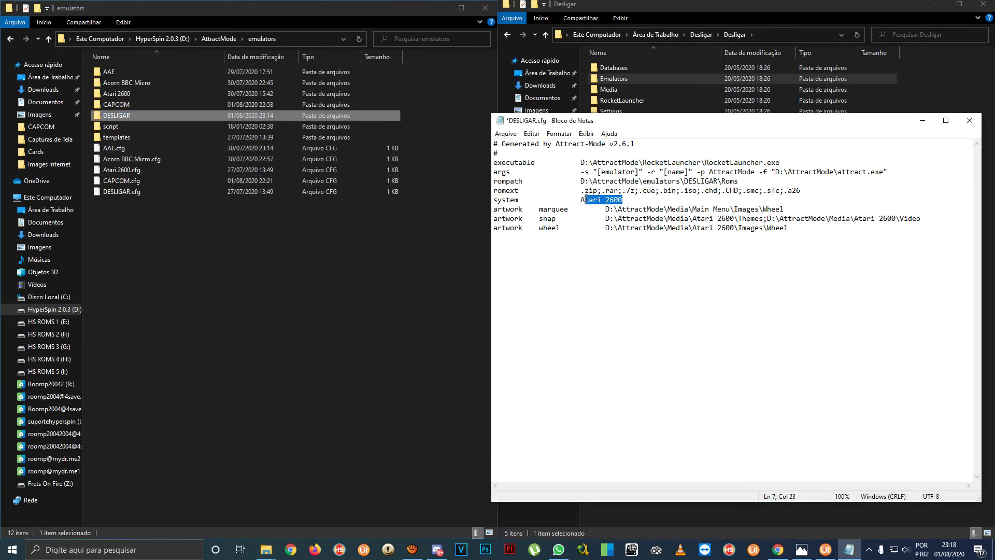
key("ctrl+v")
Replace Atari 2600 with DESLIGAR in the snap and wheel artwork paths, and close DESLIGAR.cfg with its changes saved.
left_click_drag(797, 207, 487, 214)
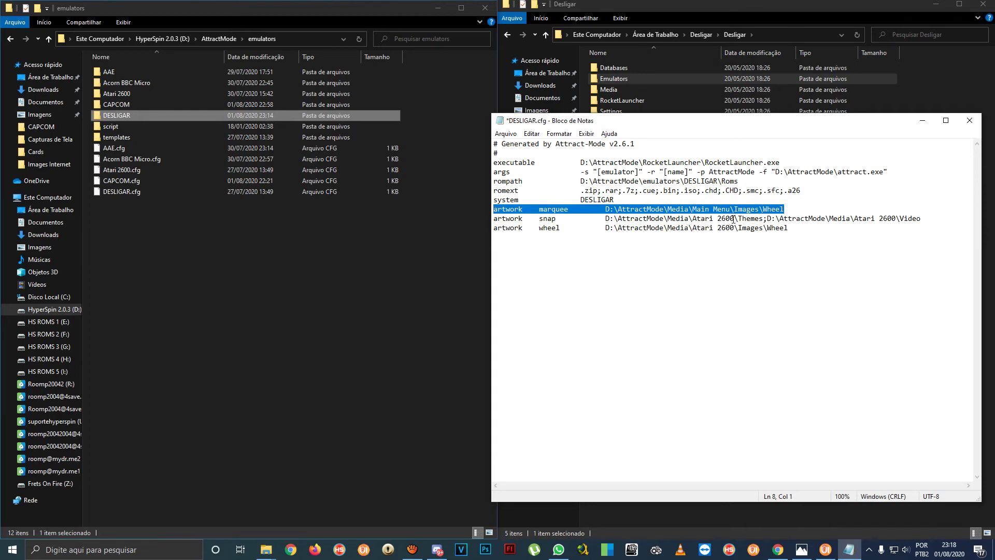
left_click_drag(734, 218, 692, 218)
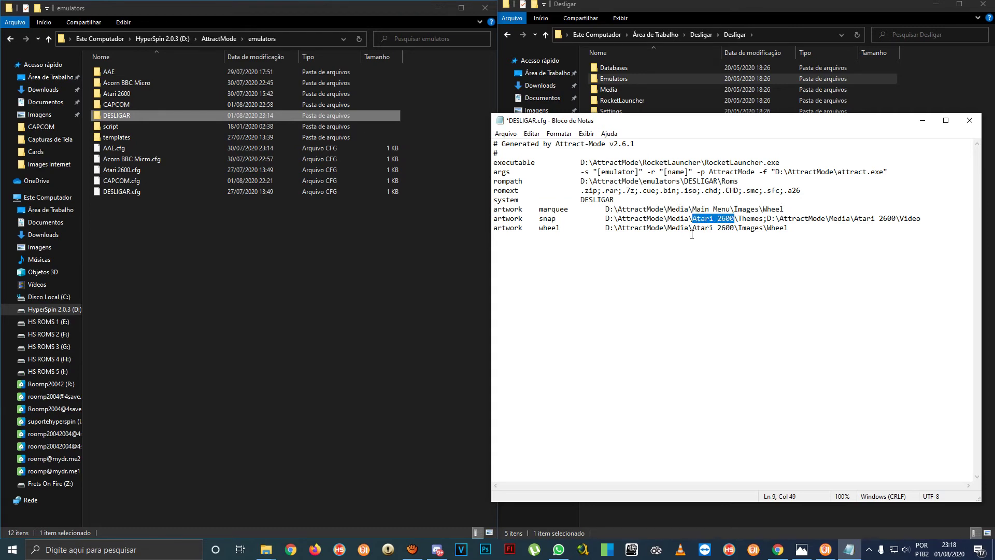
key("ctrl+v")
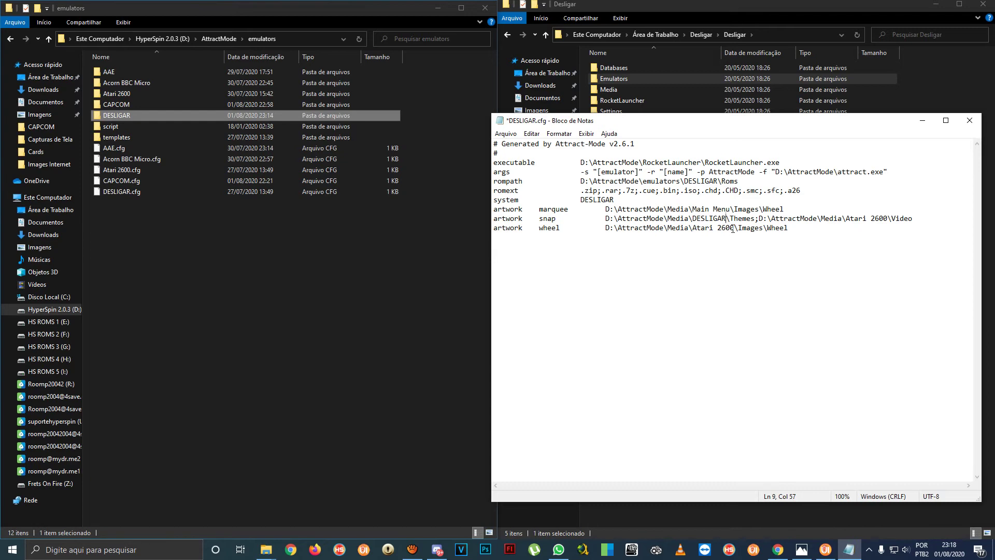
left_click_drag(733, 228, 693, 229)
key("ctrl+v")
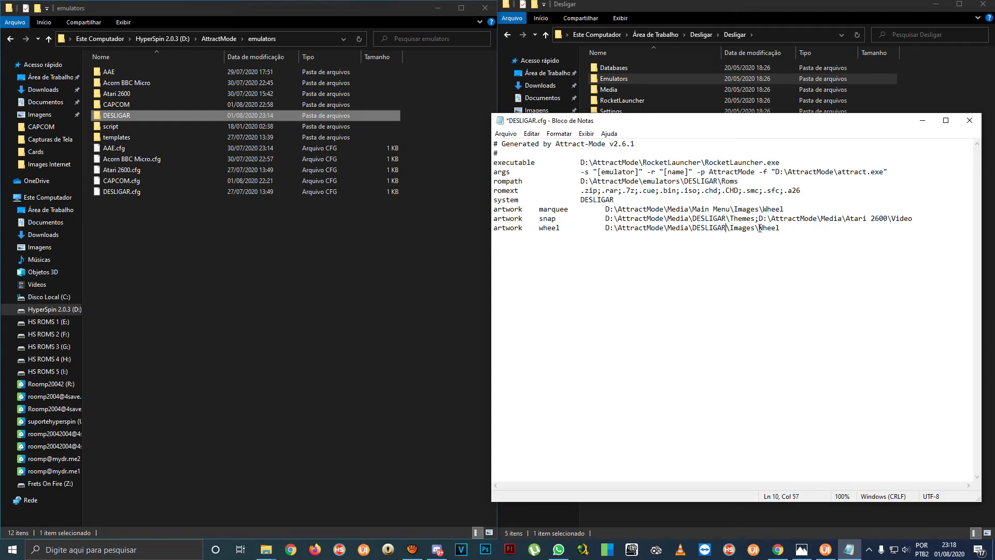
left_click_drag(886, 219, 849, 219)
key("ctrl+v")
left_click(970, 120)
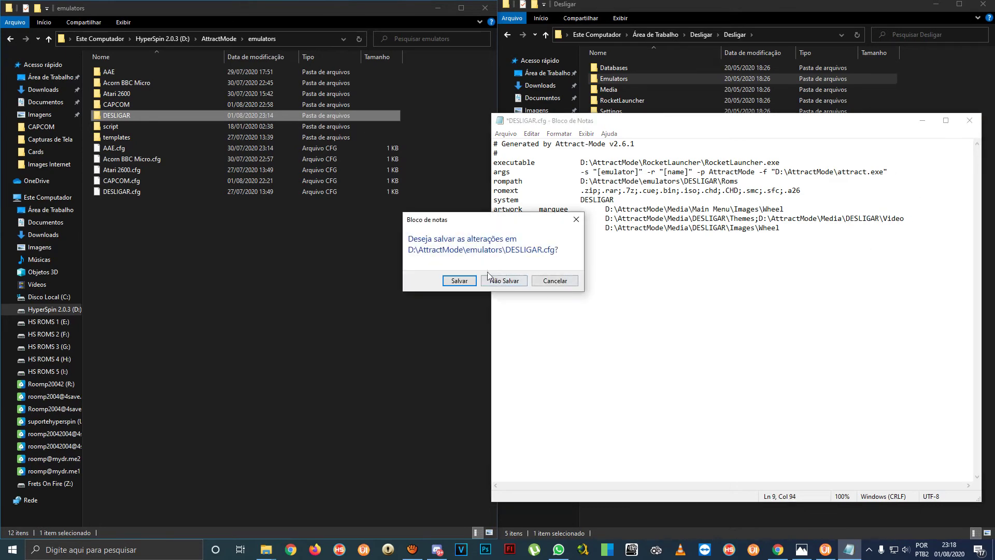
left_click(451, 281)
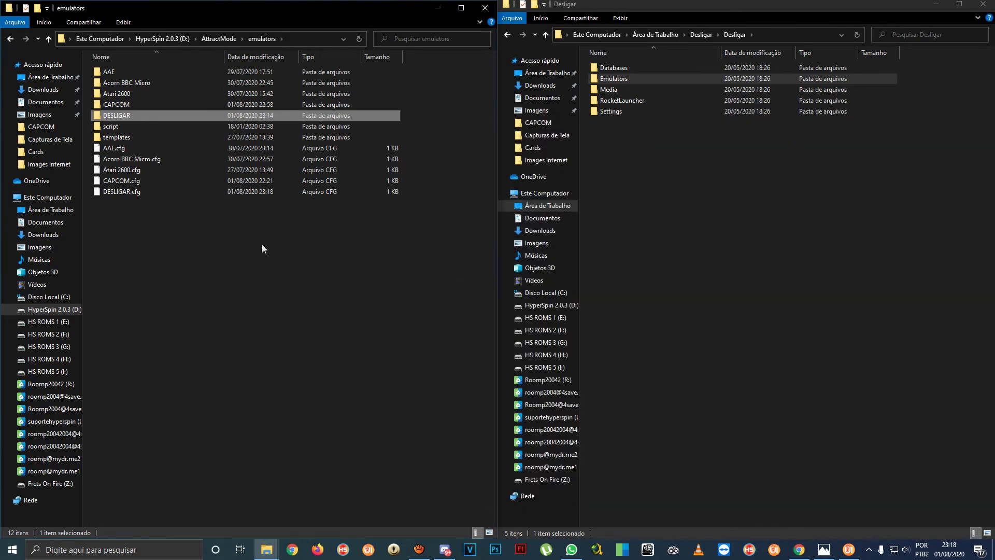
Launch Attract-Mode from the AttractMode folder and browse through its existing system displays.
left_click(219, 38)
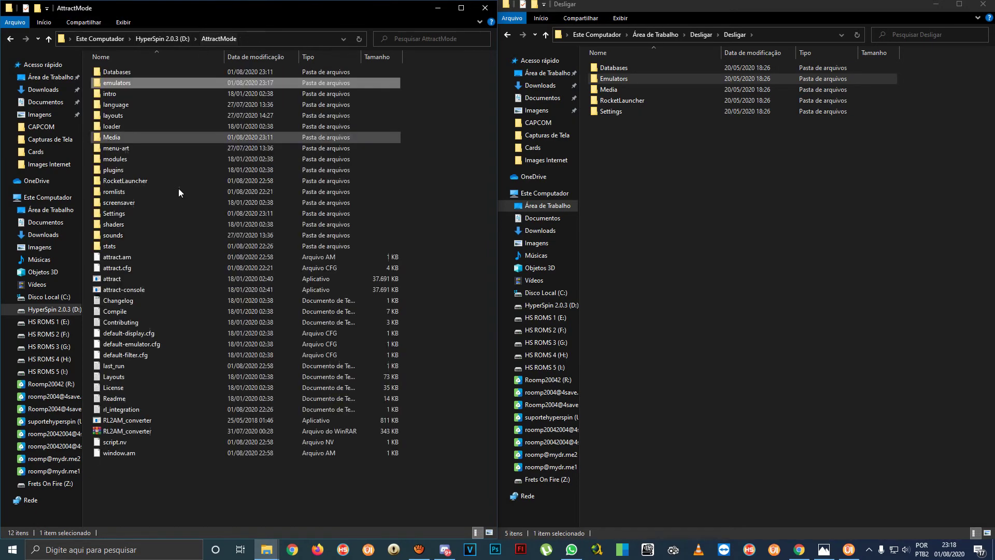
double_click(131, 281)
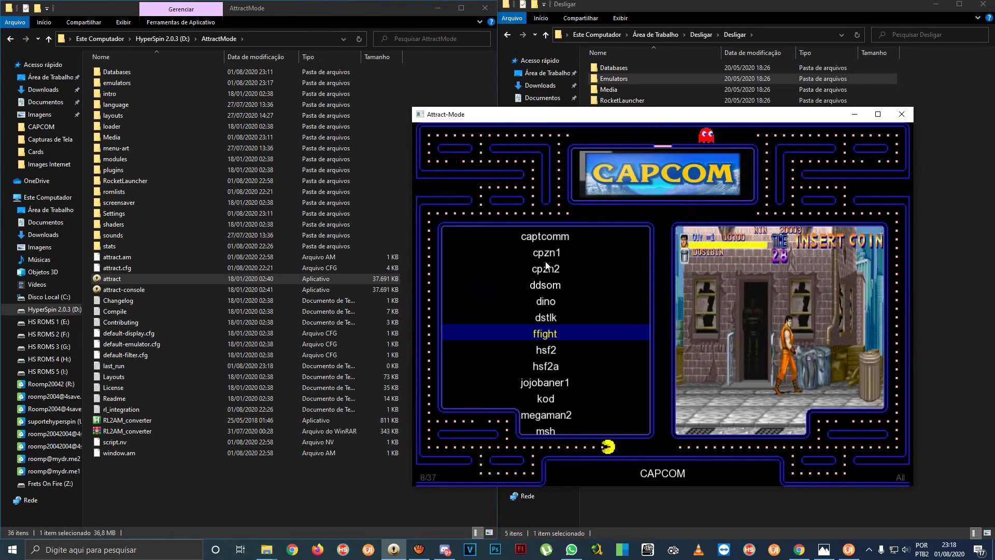
key("Right")
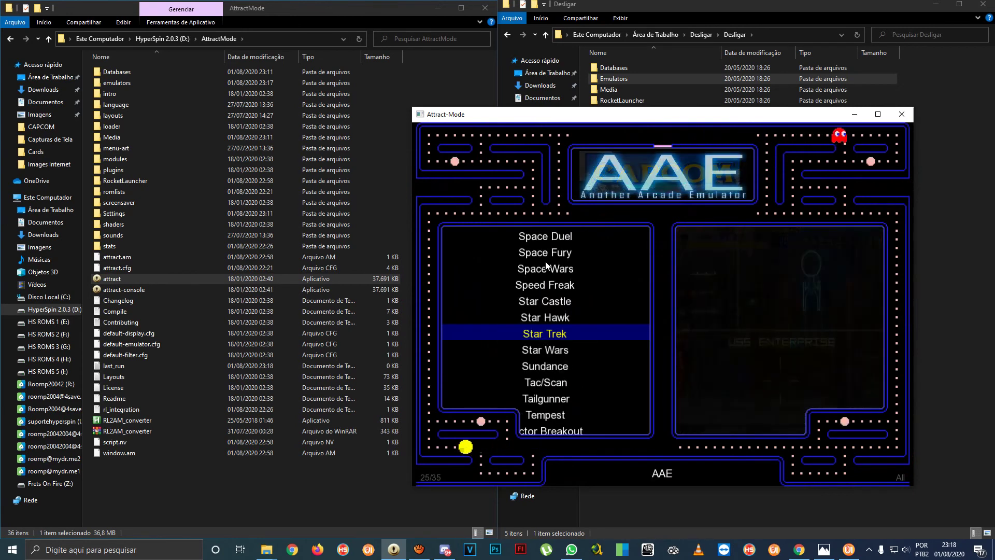
key("Right")
key("Right")
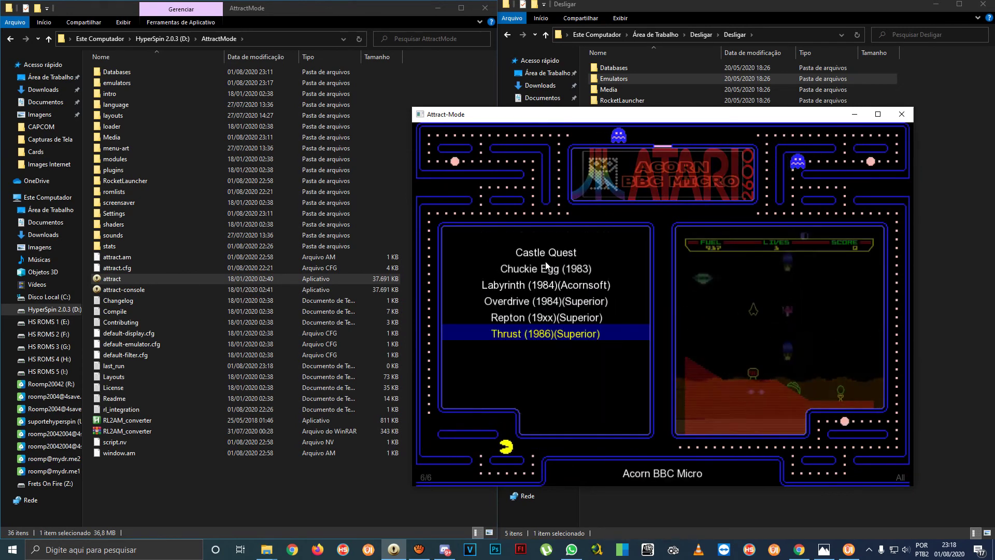
key("Right")
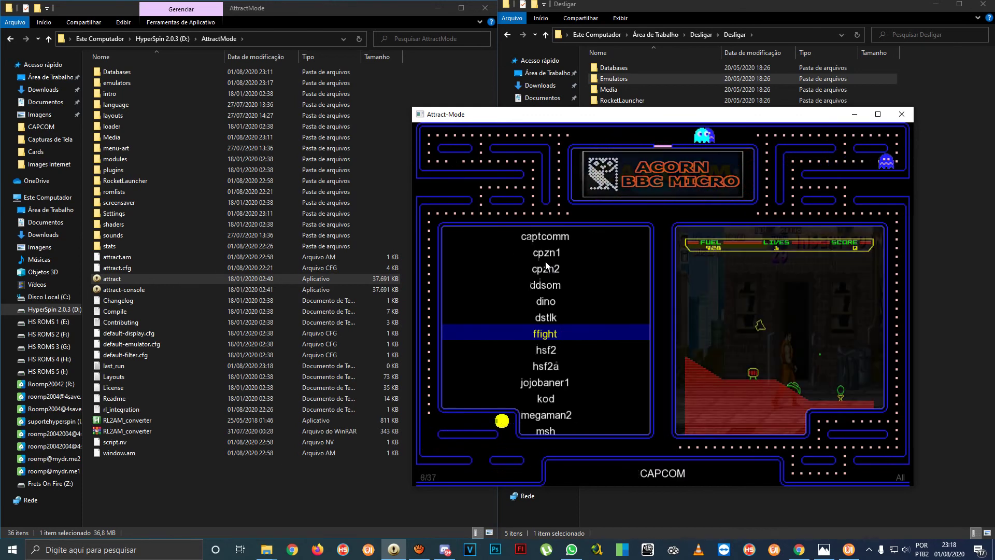
key("Left")
key("Right")
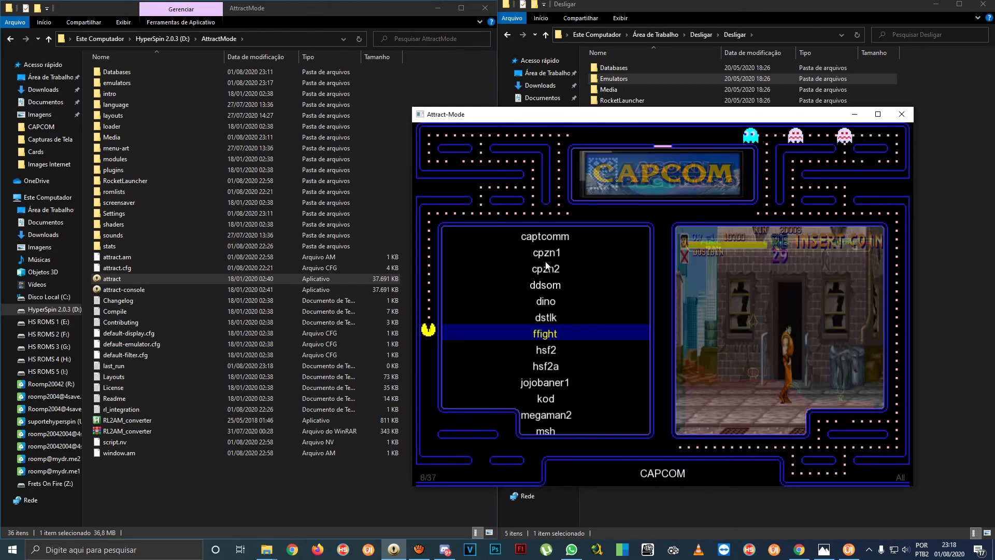
key("Left")
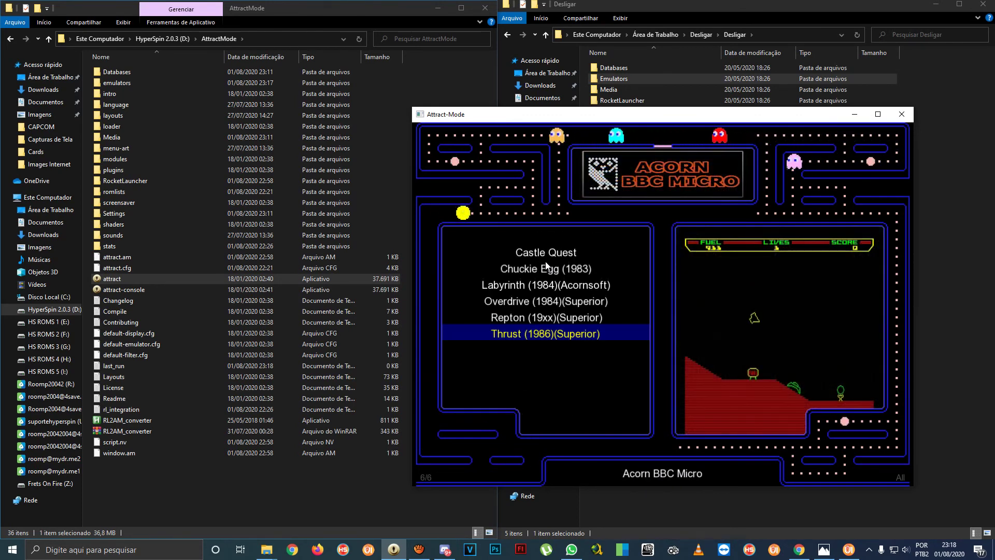
Open the DESLIGAR emulator's settings in Attract-Mode's emulator configuration.
key("Tab")
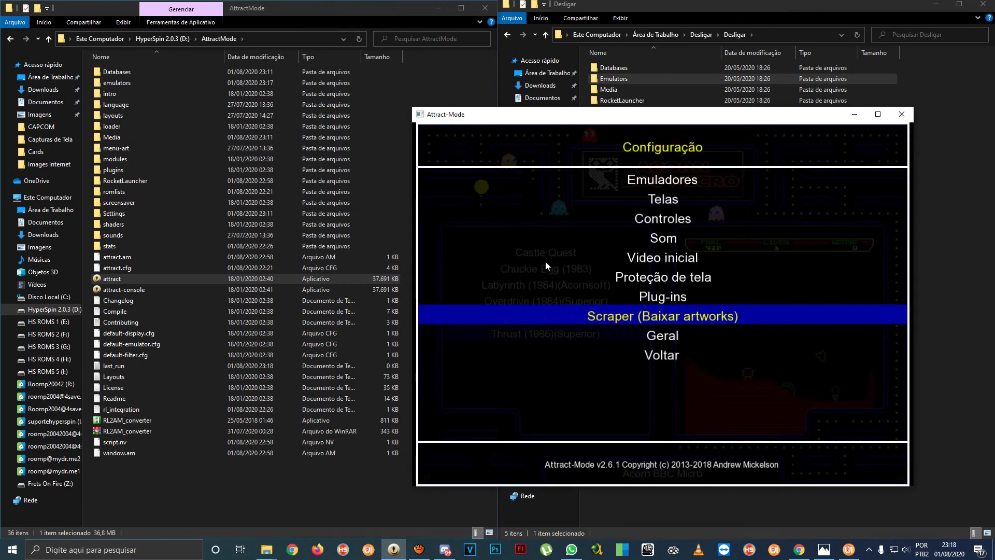
key("Up")
key("Up")
key("Up")
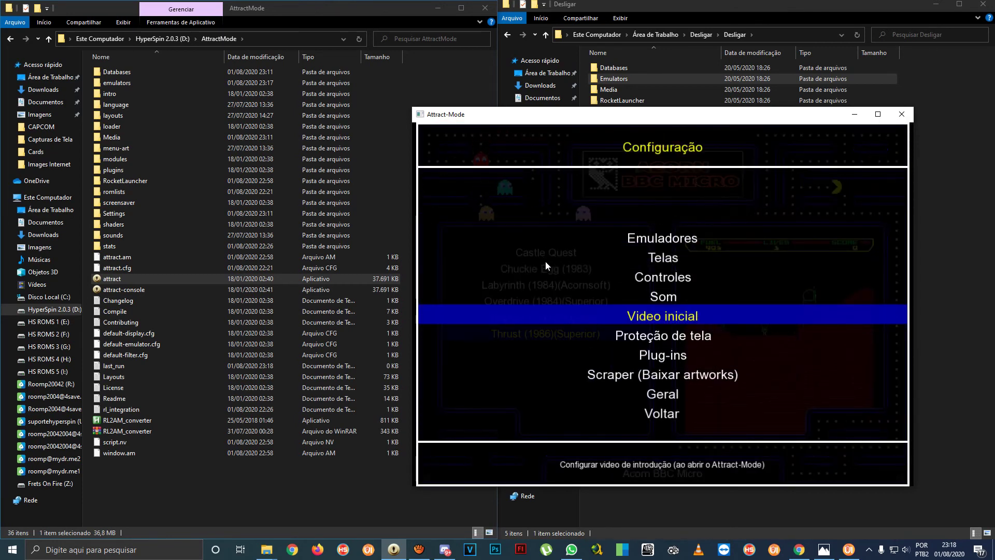
key("Up")
key("Up")
key("Up")
key("Up")
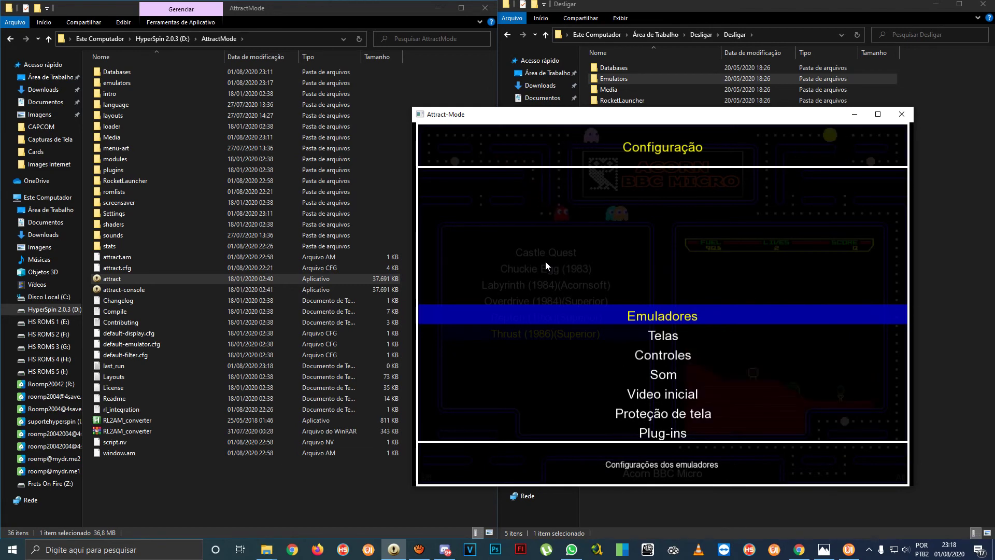
key("Return")
key("Up")
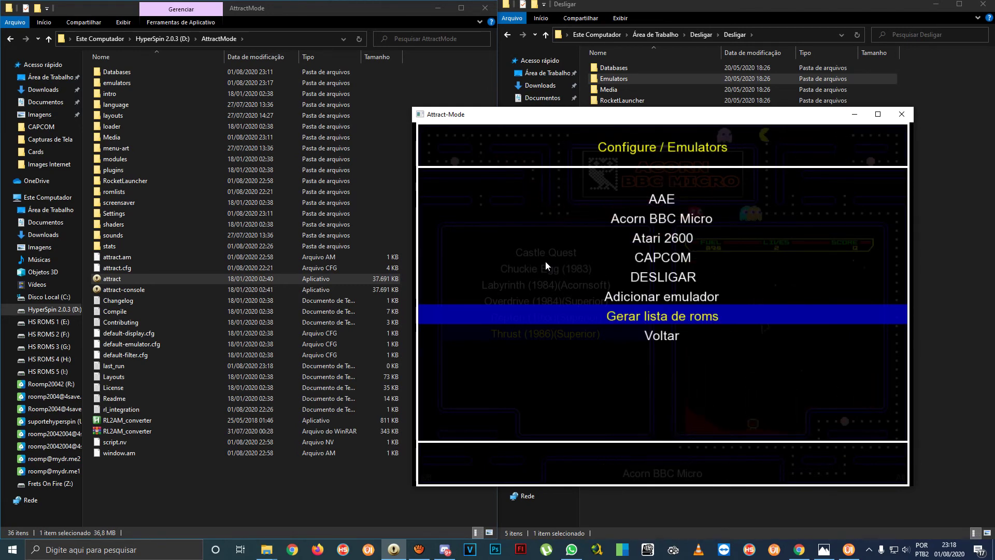
key("Up")
key("Up")
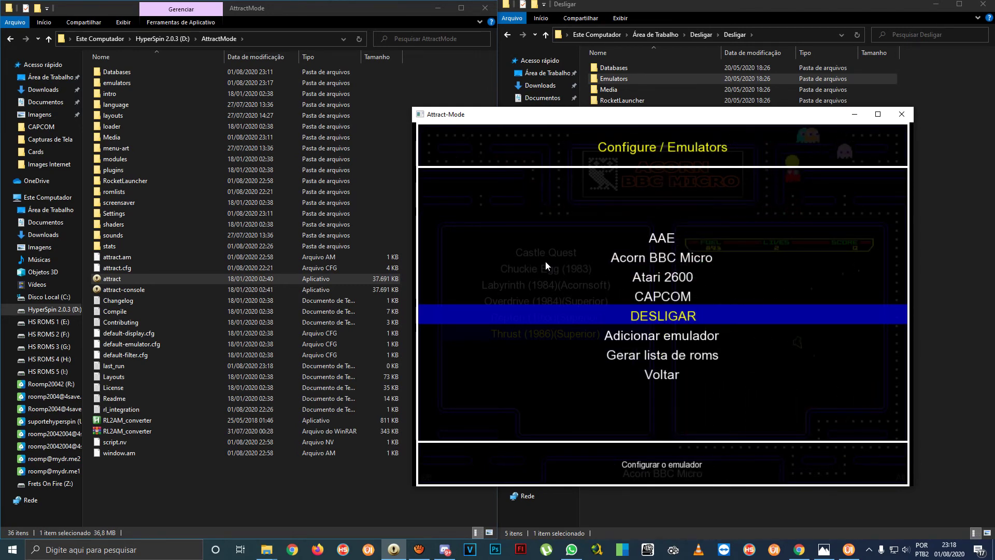
key("Return")
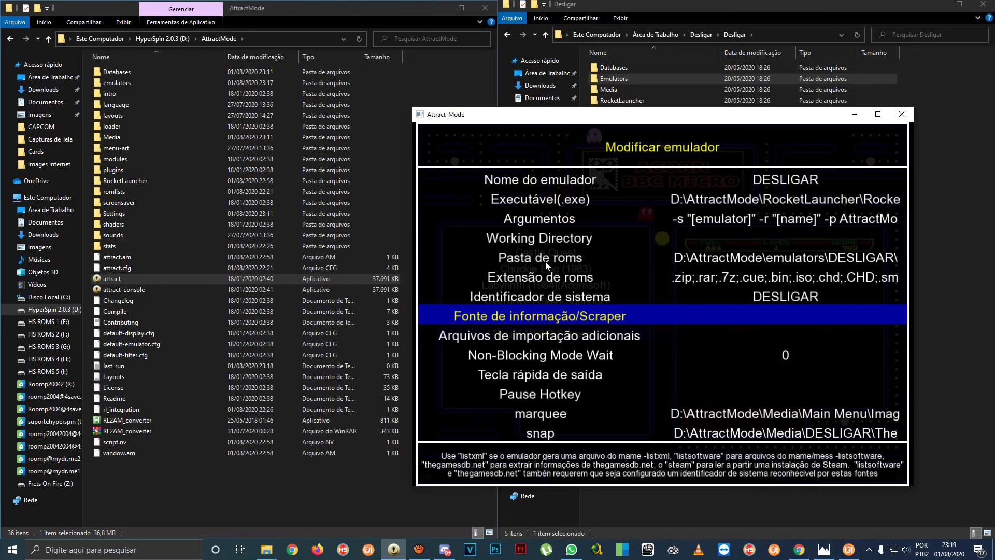
Generate the ROM list for the DESLIGAR emulator and leave the configuration.
key("Down")
key("Down")
key("Down")
key("Down")
key("Down")
key("Down")
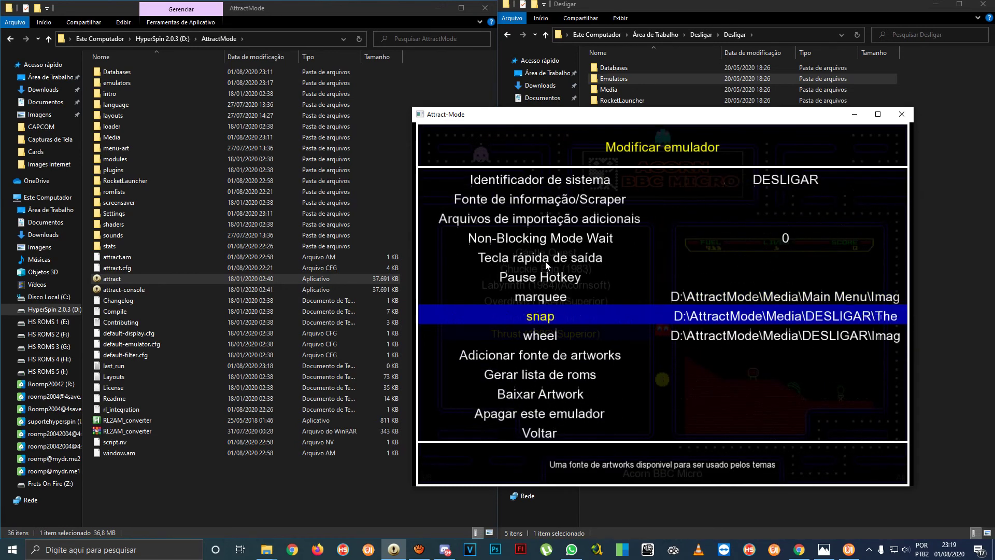
key("Down")
key("Down")
key("Down")
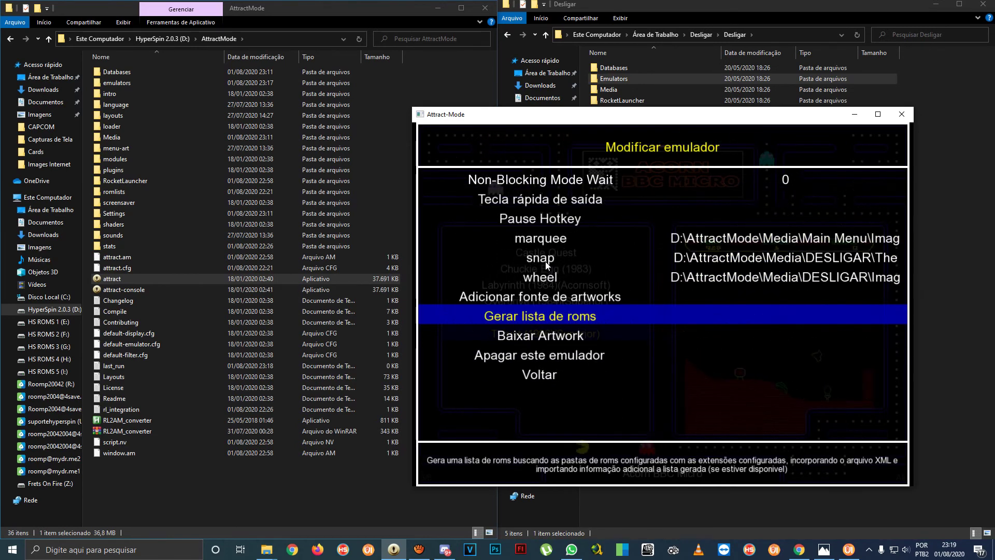
key("Return")
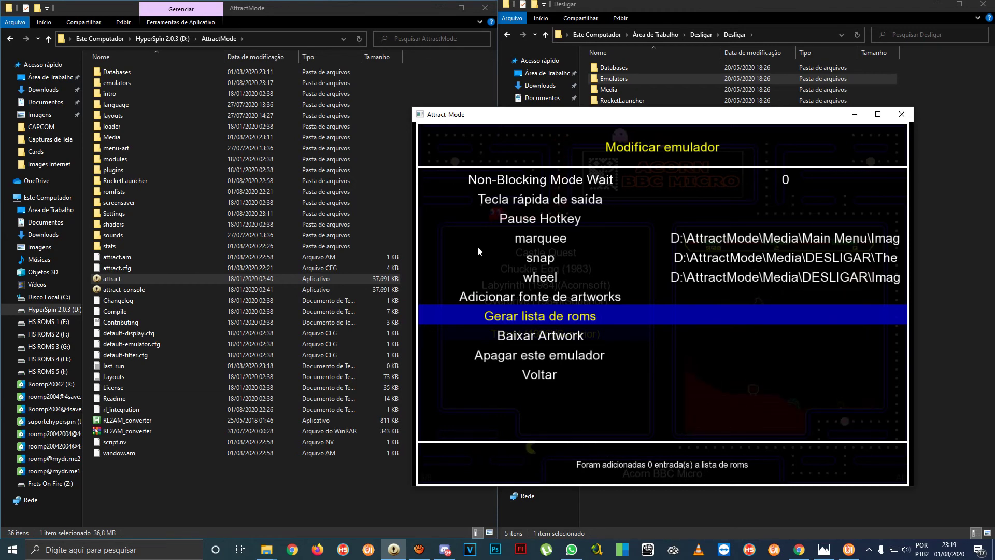
key("Escape")
key("Escape")
key("Escape")
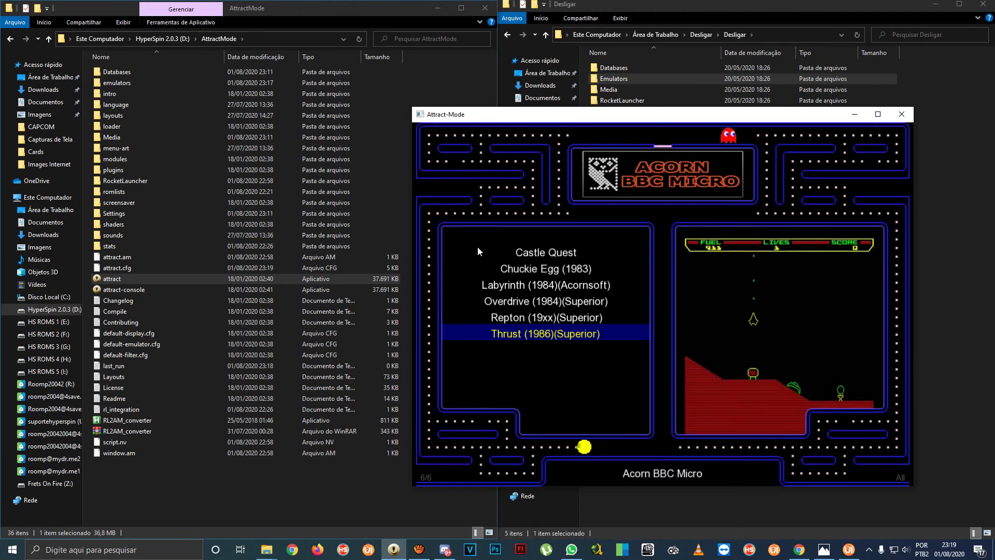
Browse the system displays to check the DESLIGAR game list, and exit Attract-Mode.
key("Right")
key("Right")
key("Right")
key("Right")
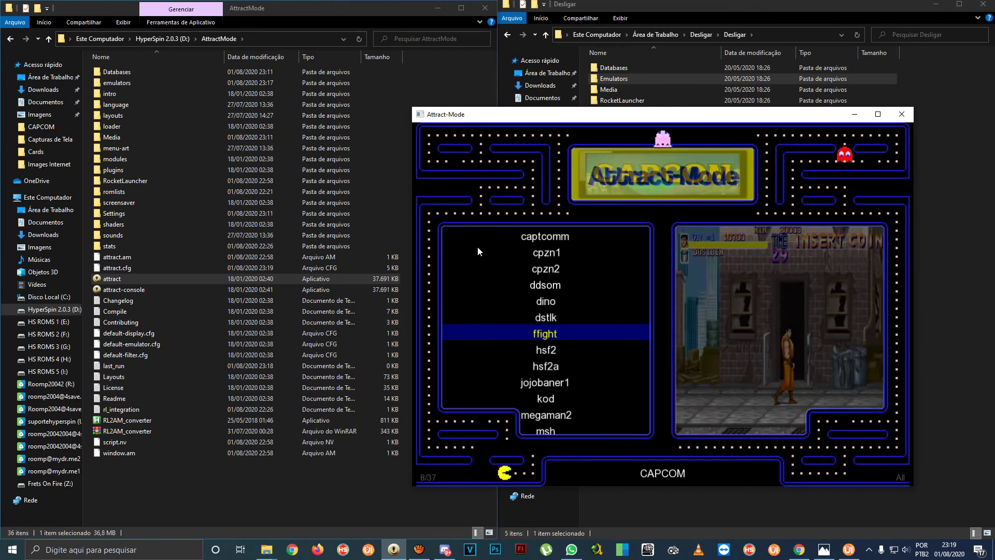
key("Left")
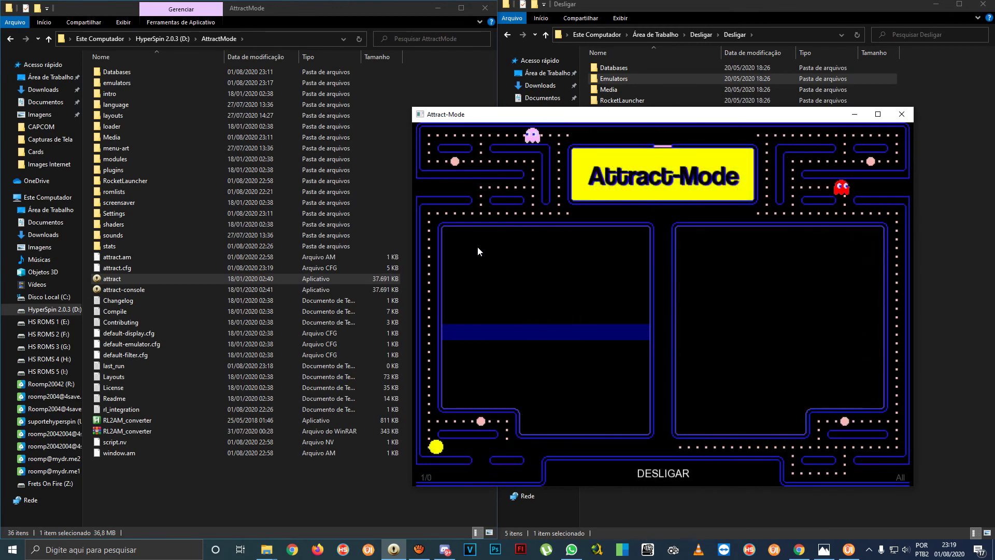
key("Left")
key("Right")
key("Left")
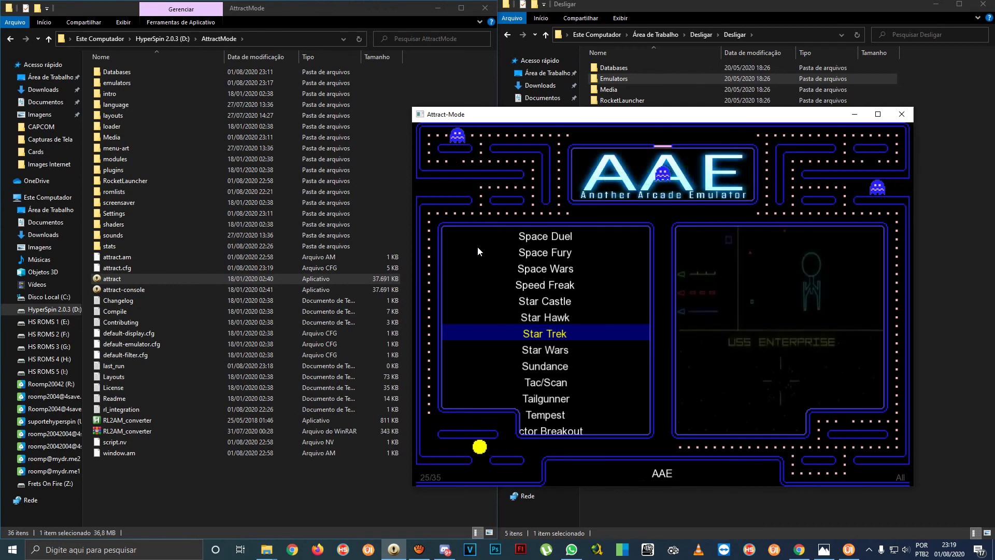
key("Right")
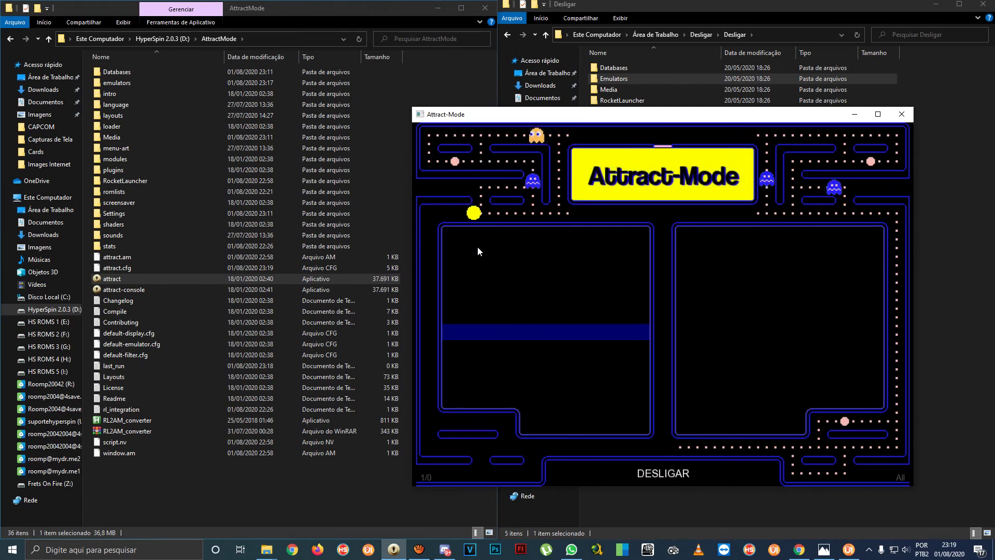
key("Escape")
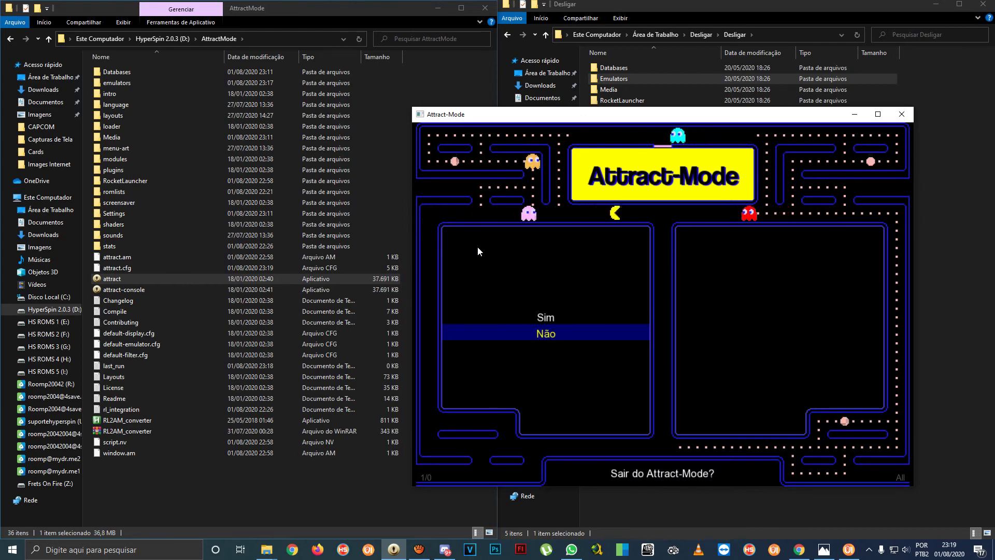
key("Up")
key("Return")
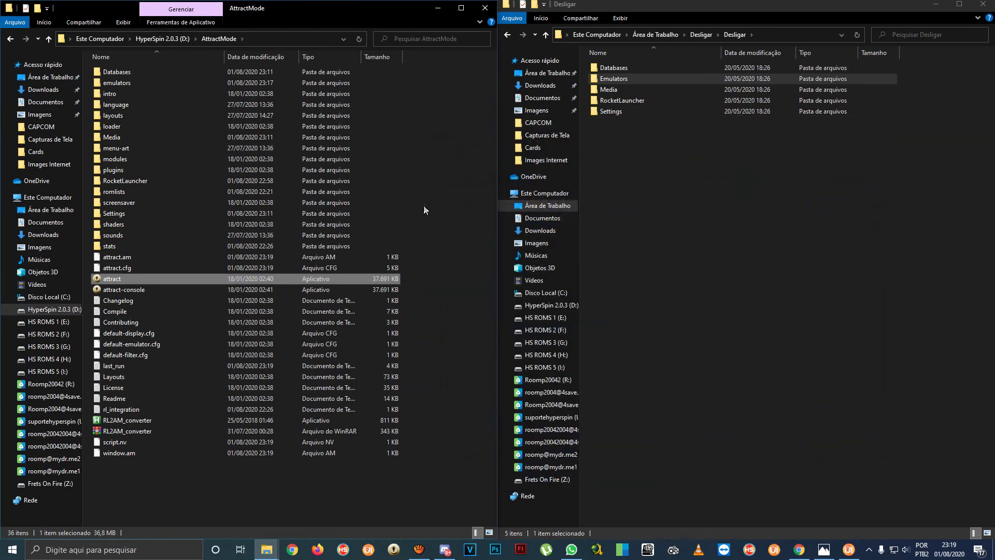
Inspect the files in the Roms folder of emulators\DESLIGAR, and return to the emulators folder.
double_click(123, 81)
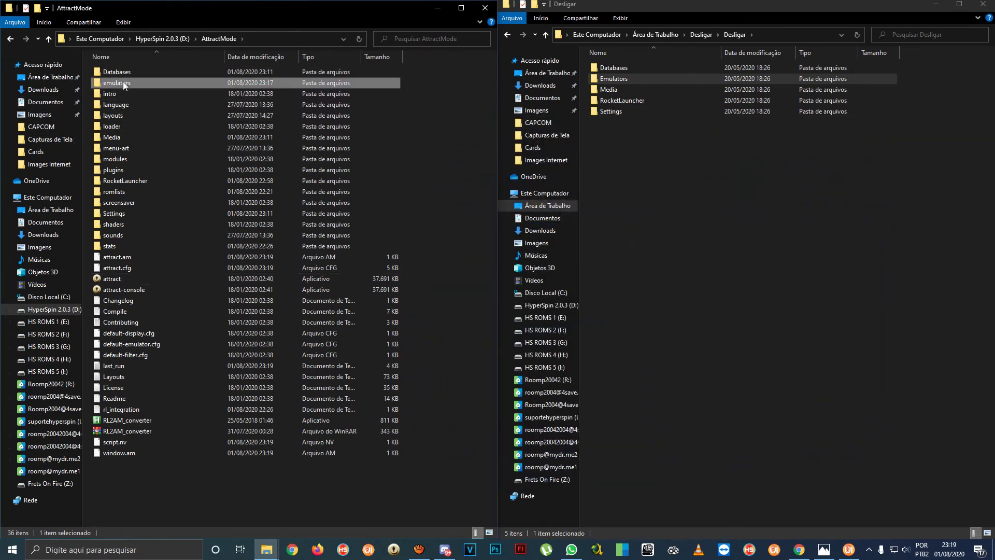
double_click(122, 116)
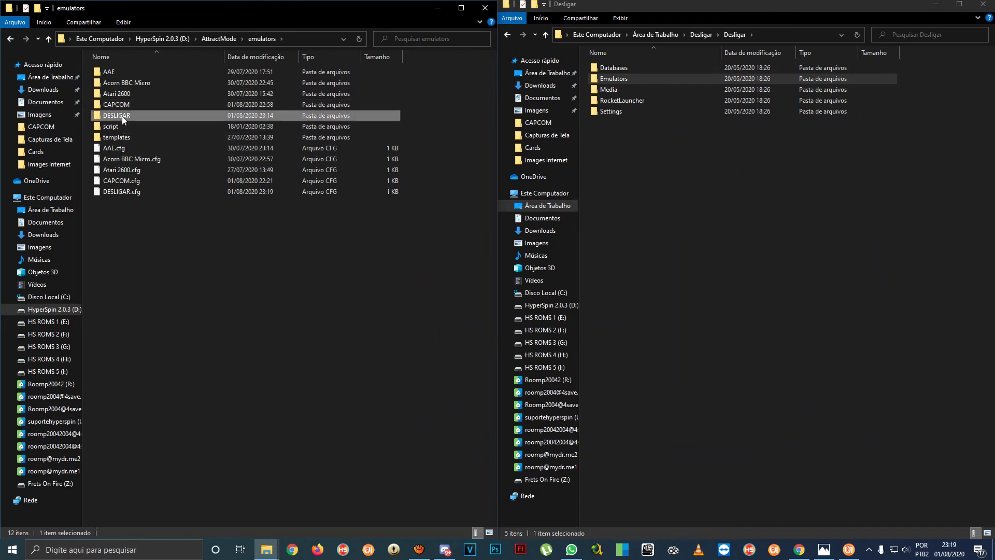
double_click(120, 72)
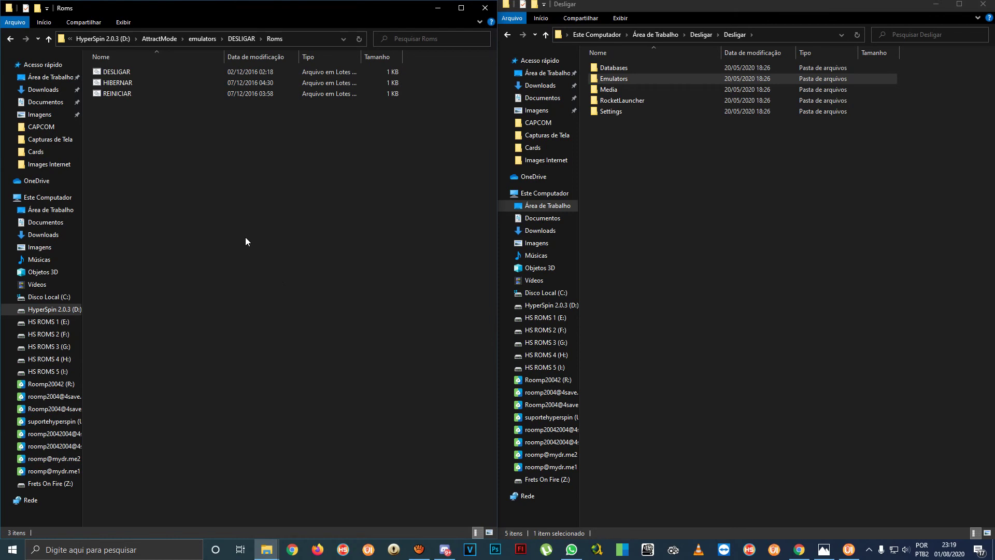
left_click(49, 39)
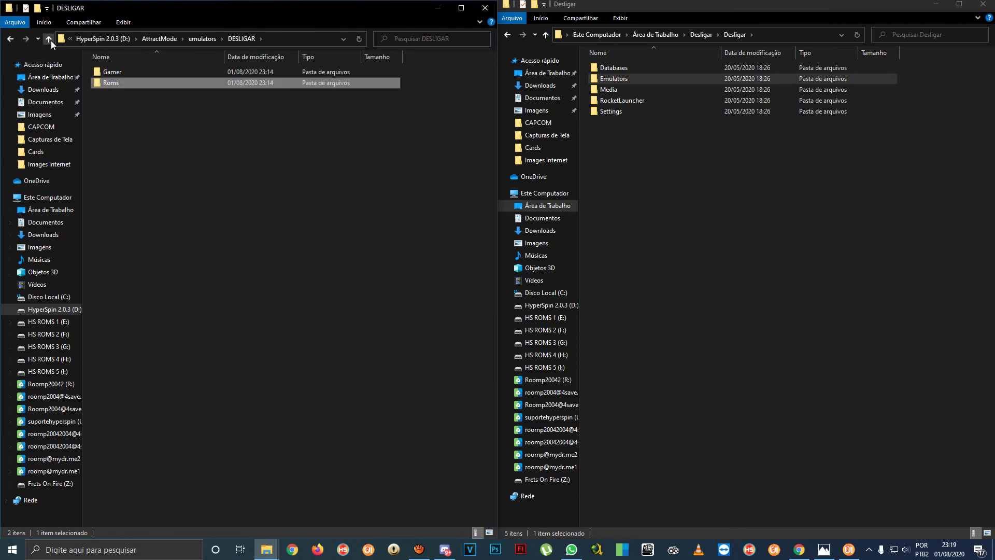
left_click(49, 39)
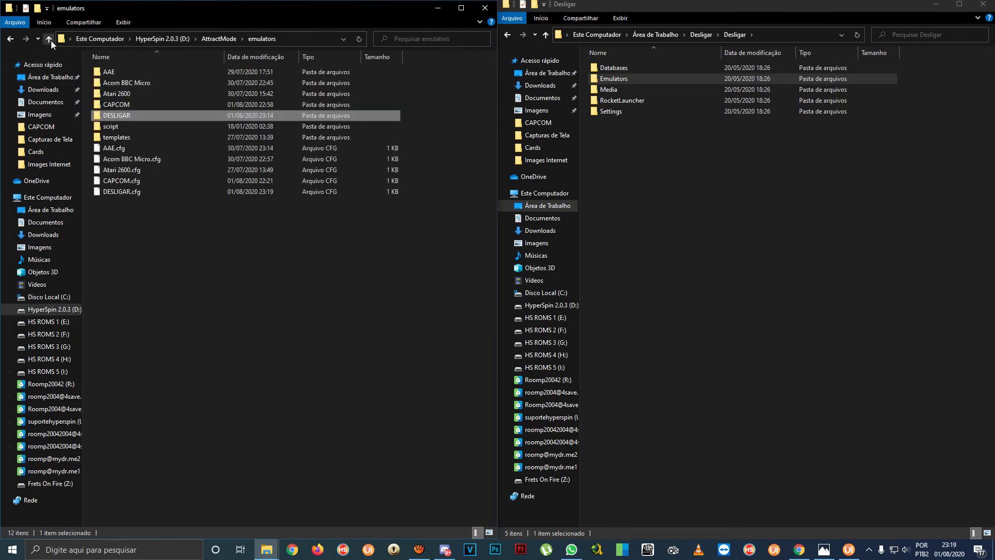
Open DESLIGAR.cfg in Bloco de notas without making it the default app for .cfg files.
double_click(122, 190)
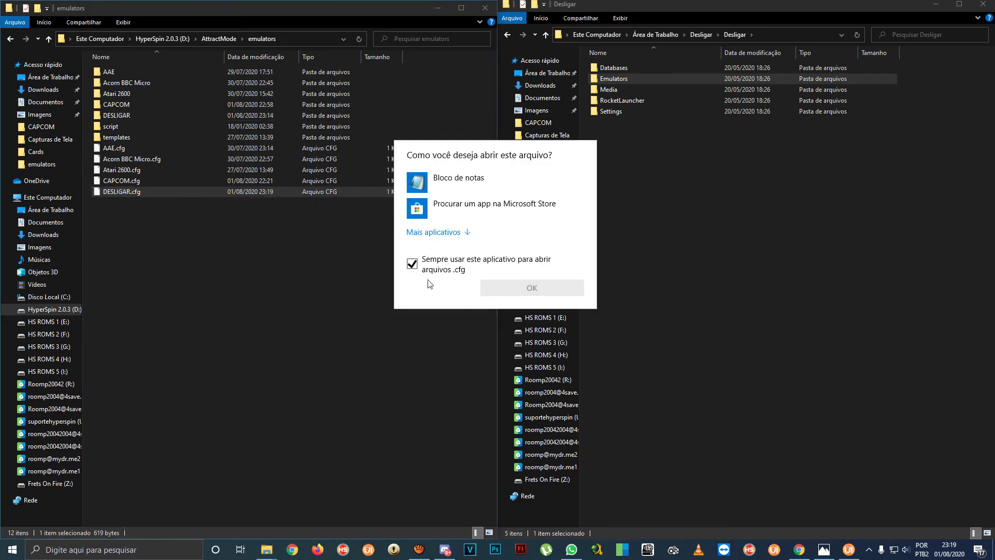
left_click(423, 274)
double_click(435, 192)
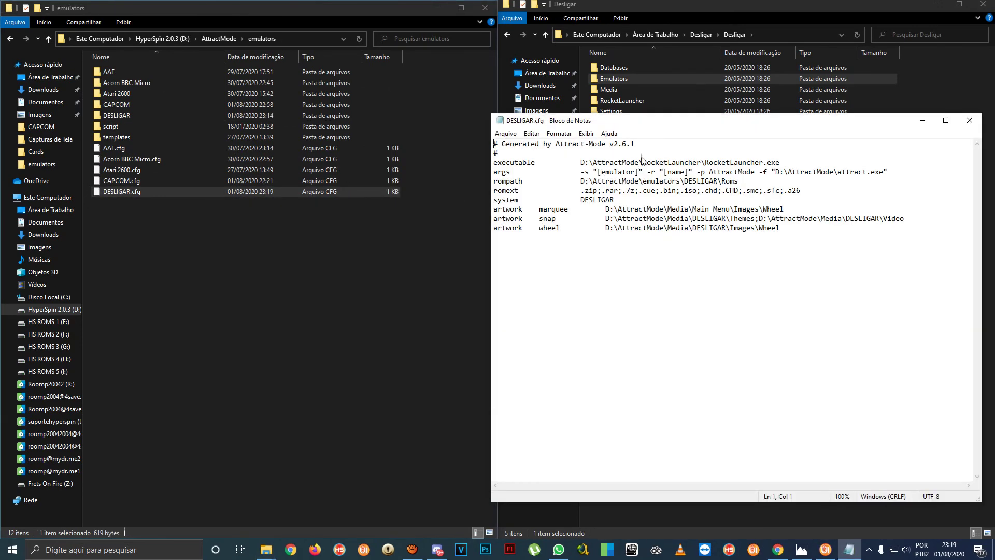
Check the file type of REINICIAR in the DESLIGAR Roms folder through its properties.
double_click(125, 116)
double_click(121, 84)
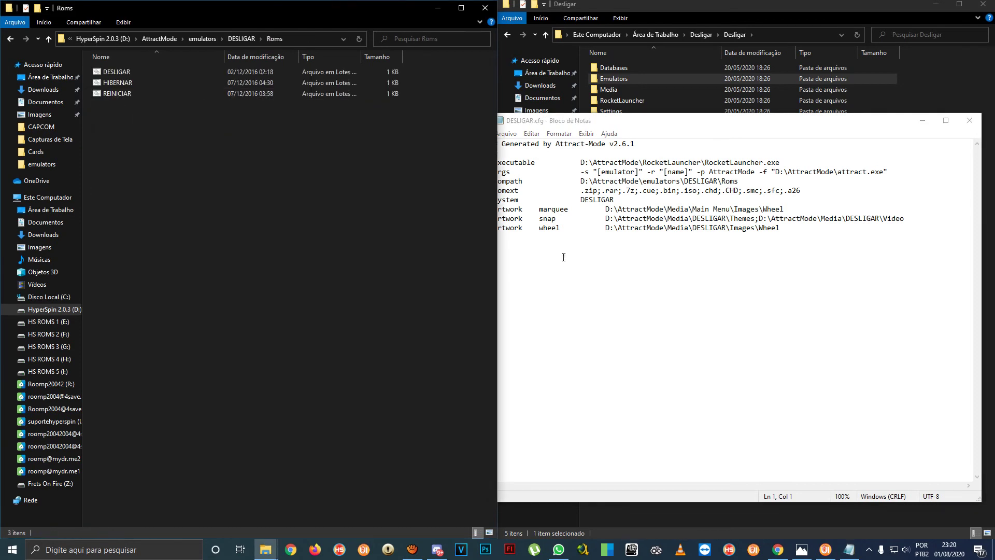
right_click(117, 94)
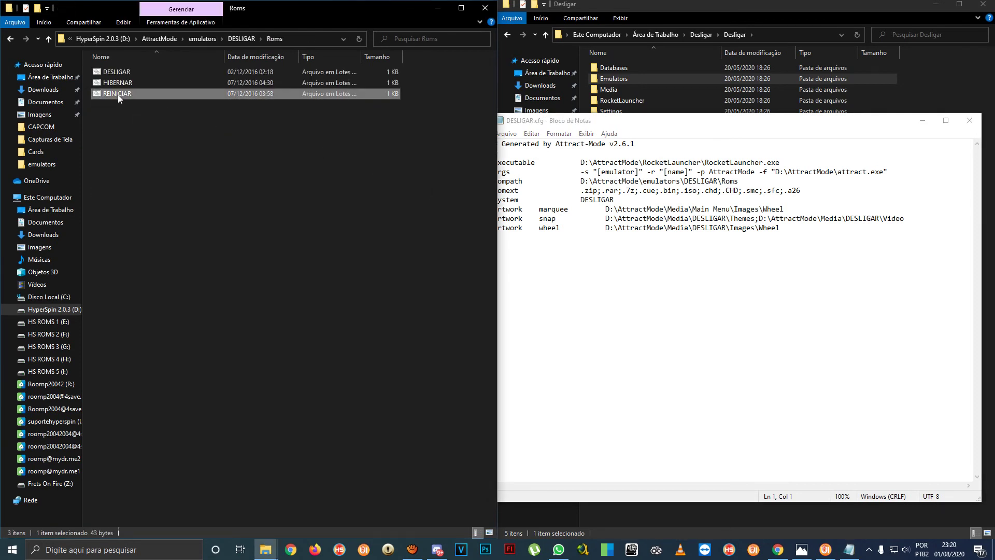
left_click(167, 387)
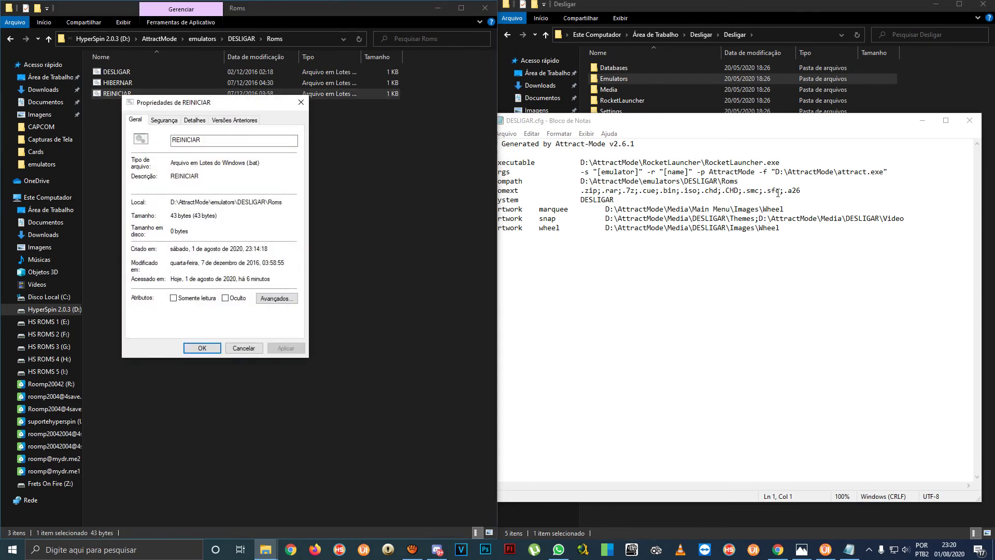
Append ;.bat to the romext extensions in DESLIGAR.cfg, save and close the file, and dismiss the REINICIAR properties.
double_click(798, 192)
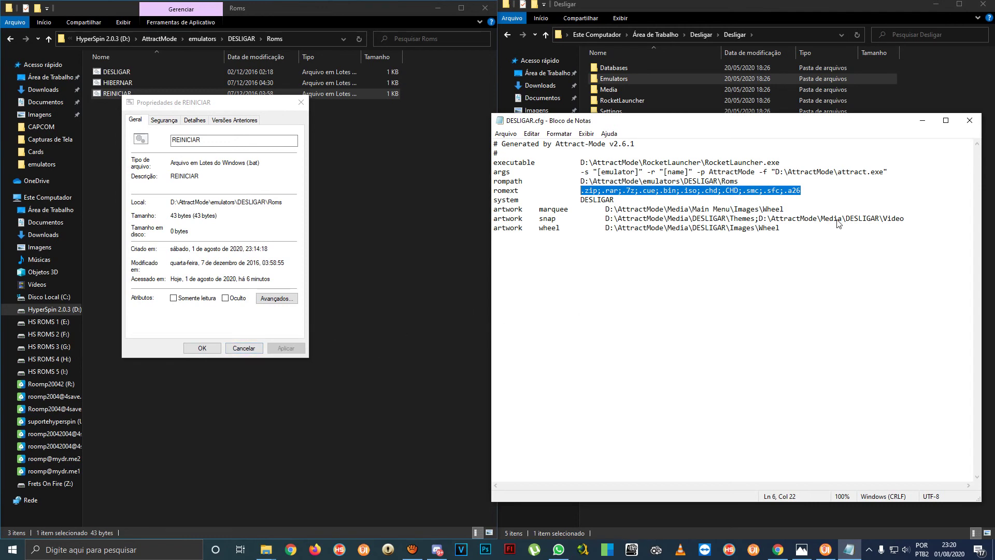
left_click(807, 191)
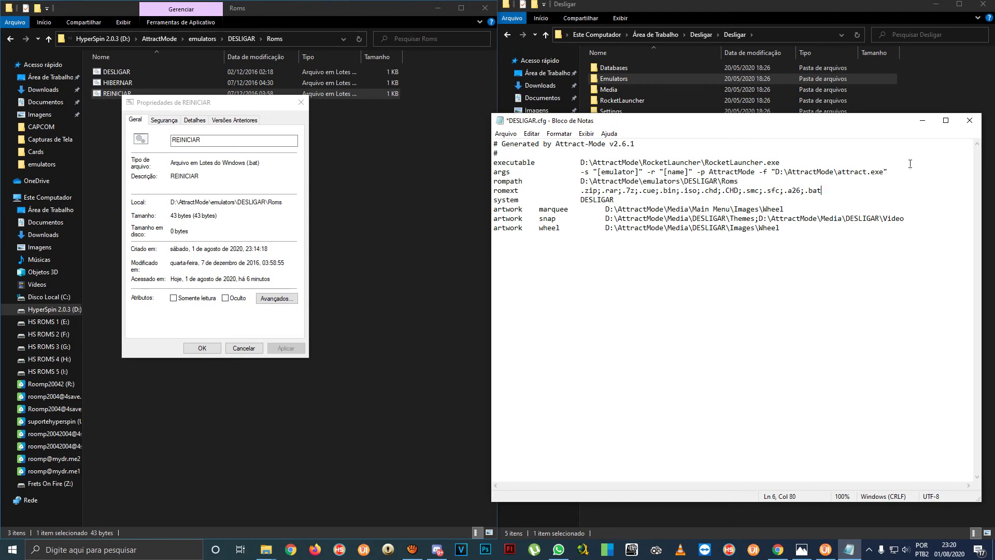
left_click(973, 122)
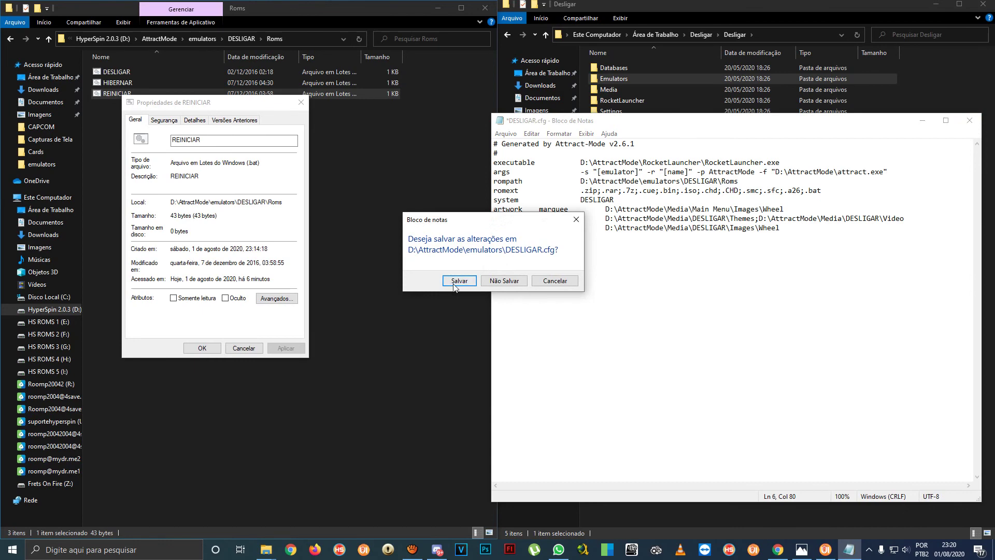
left_click(459, 280)
left_click(259, 348)
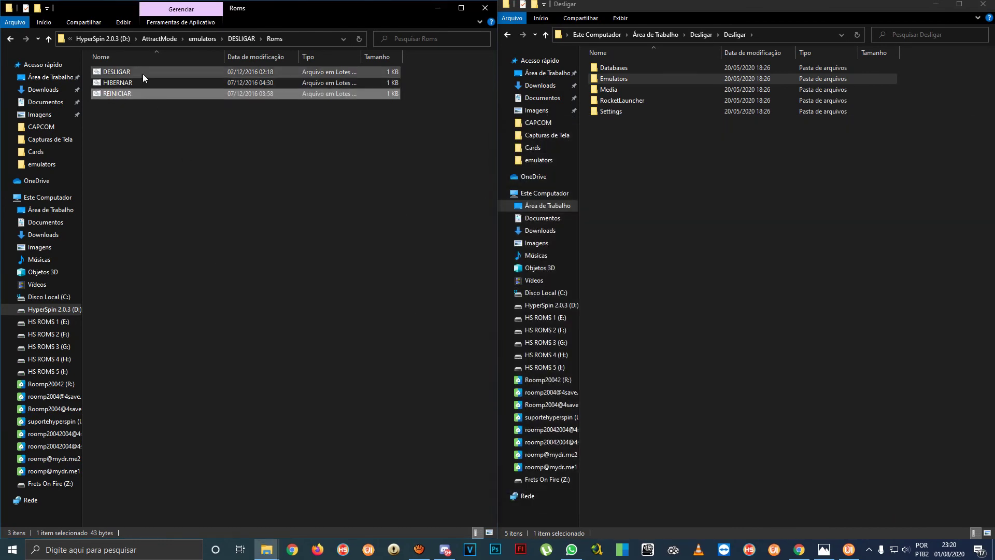
Relaunch Attract-Mode from the AttractMode folder and open the DESLIGAR emulator's settings.
left_click(169, 38)
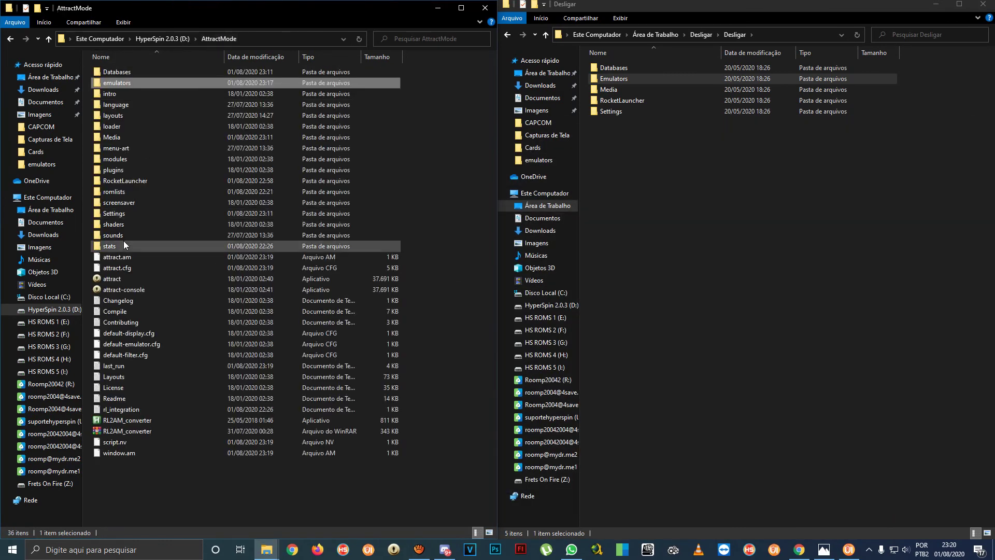
left_click(115, 279)
double_click(115, 278)
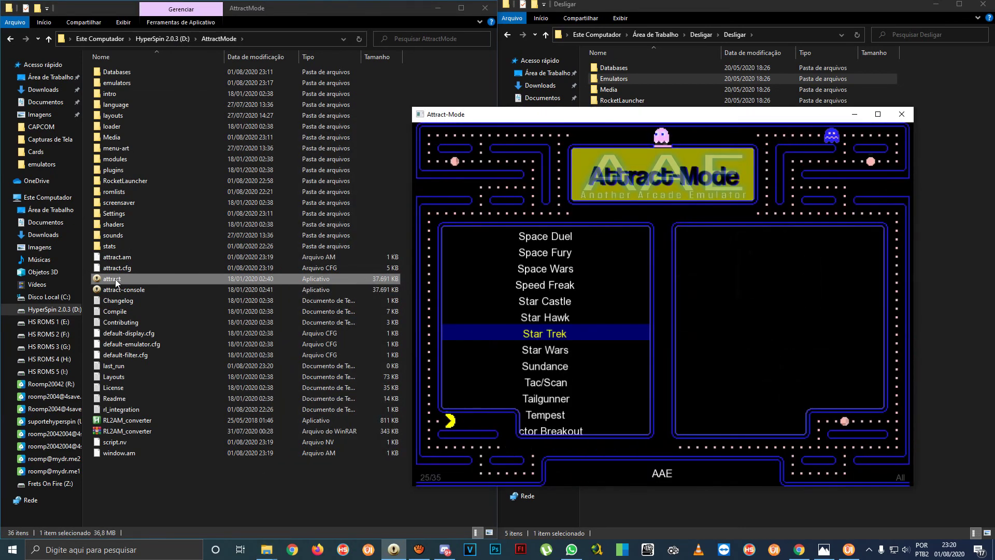
key("Tab")
key("Up")
key("Up")
key("Up")
key("Up")
key("Up")
key("Up")
key("Up")
key("Up")
key("Up")
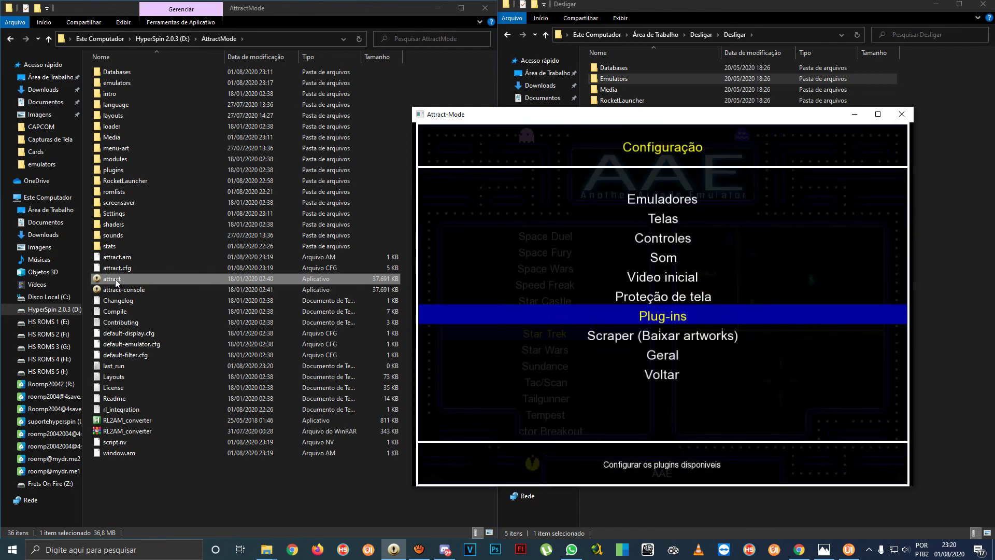
key("Up")
key("Return")
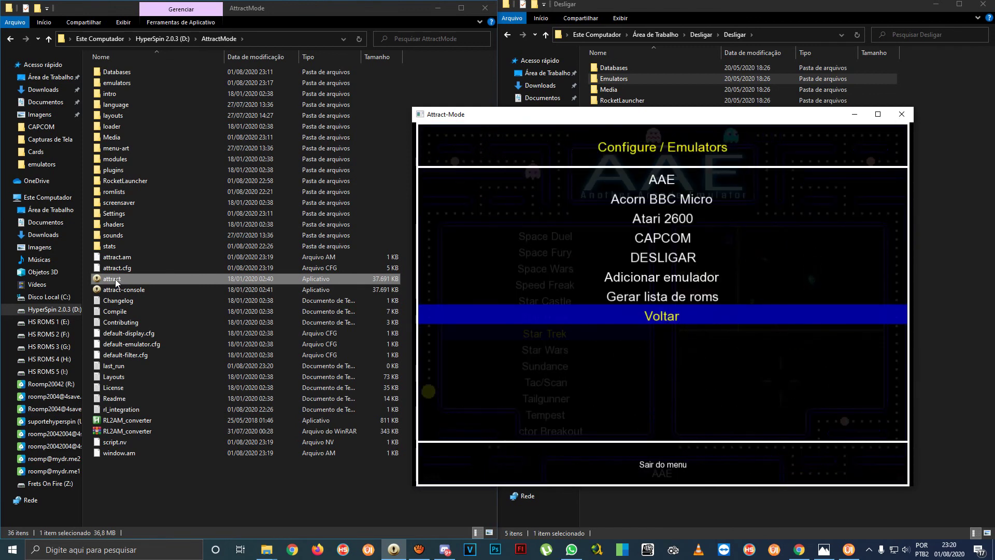
key("Up")
key("Up")
key("Up")
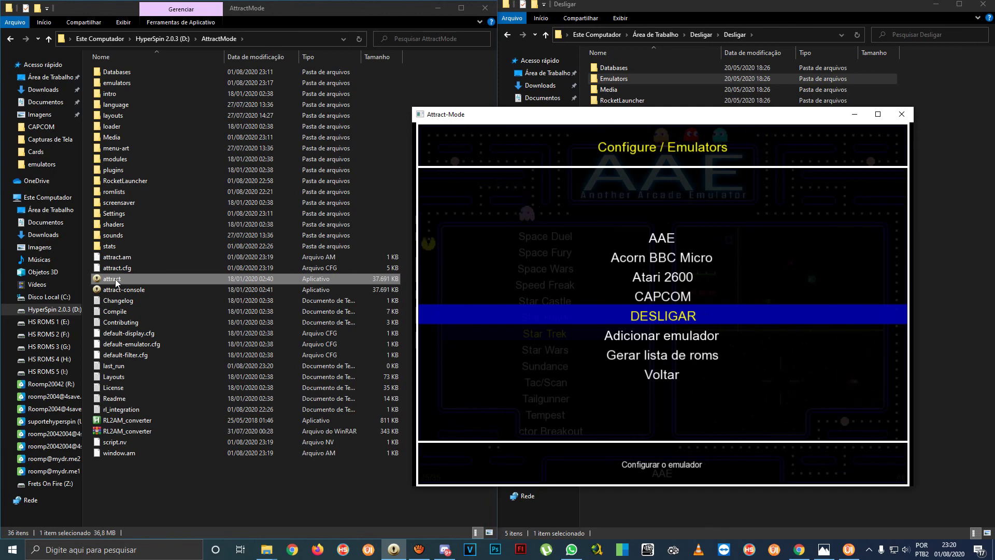
key("Return")
Regenerate the DESLIGAR ROM list, overwriting the existing one.
key("Down")
key("Down")
key("Down")
key("Down")
key("Down")
key("Down")
key("Down")
key("Down")
key("Down")
key("Down")
key("Down")
key("Down")
key("Down")
key("Down")
key("Down")
key("Down")
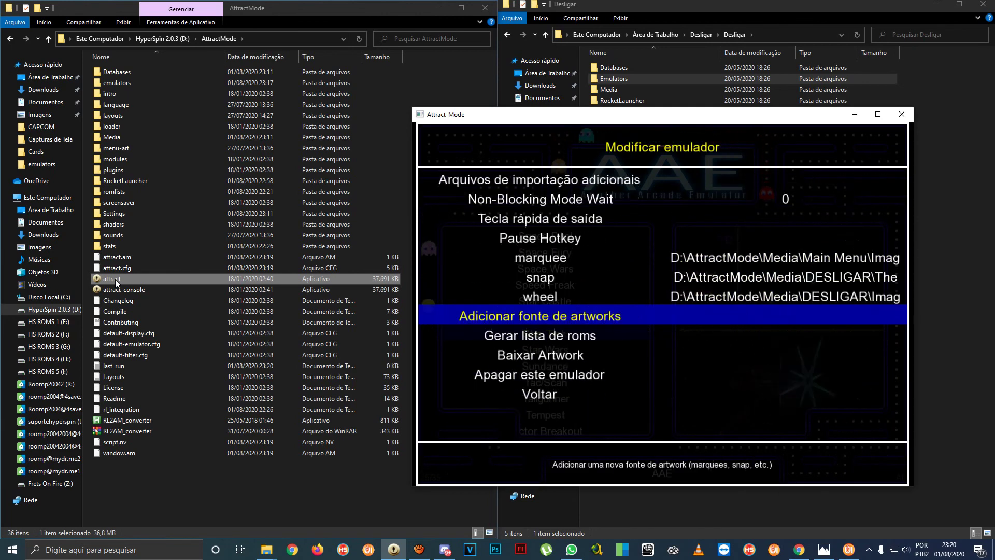
key("Return")
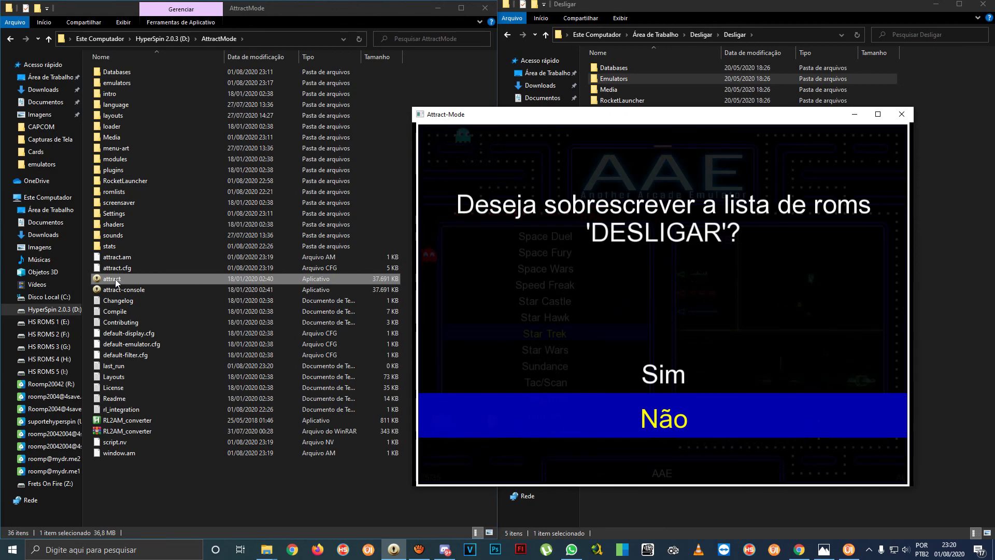
key("Up")
key("Return")
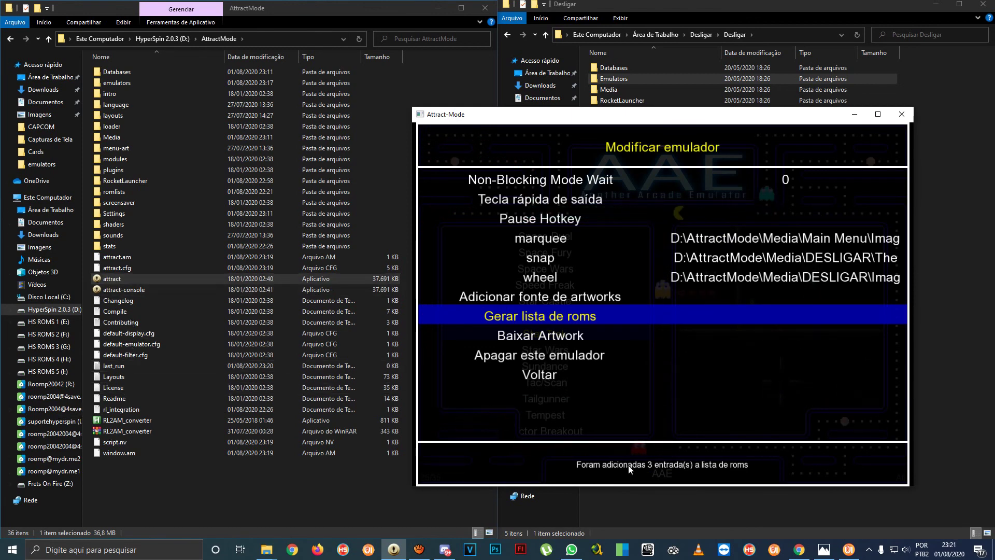
Leave the configuration and check the entries in the DESLIGAR display.
key("Escape")
key("Escape")
key("Escape")
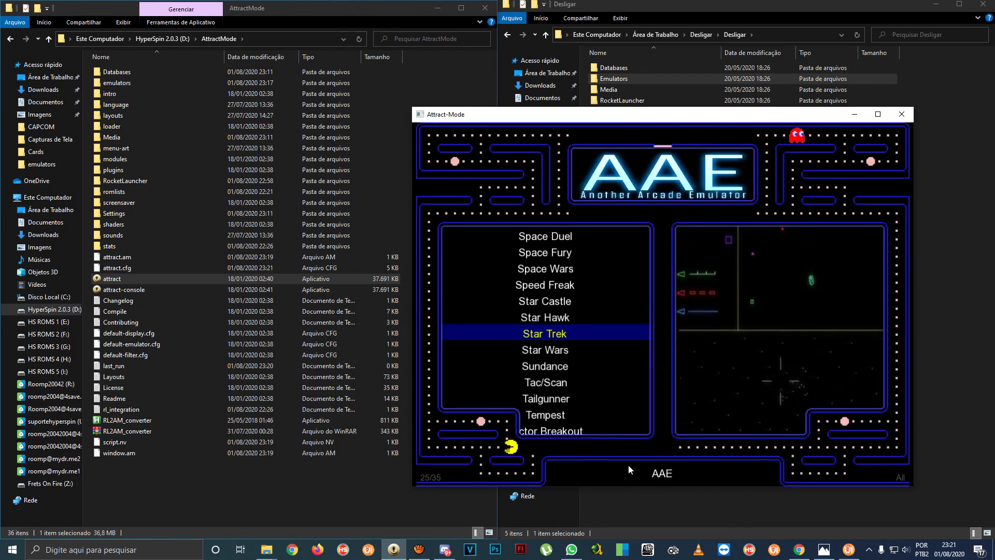
key("Right")
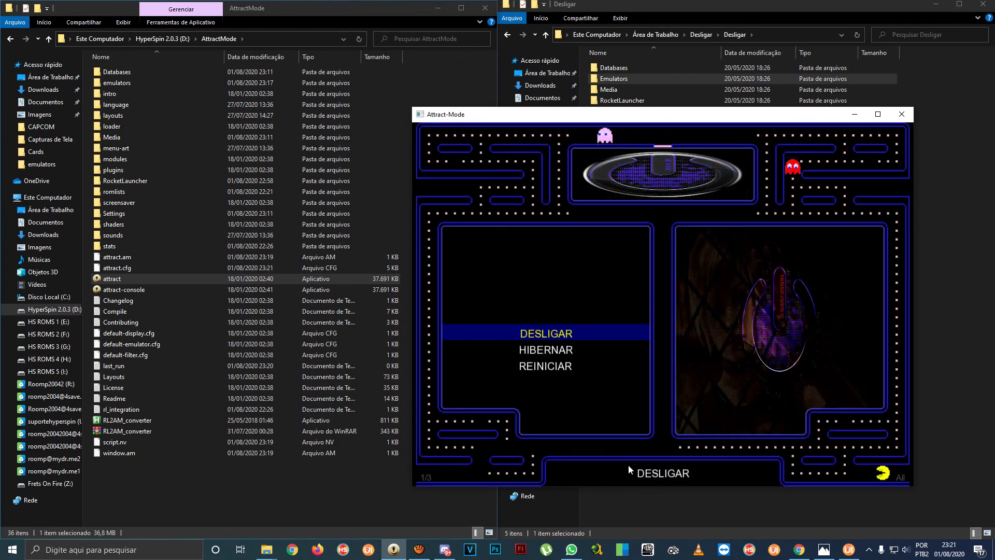
key("Down")
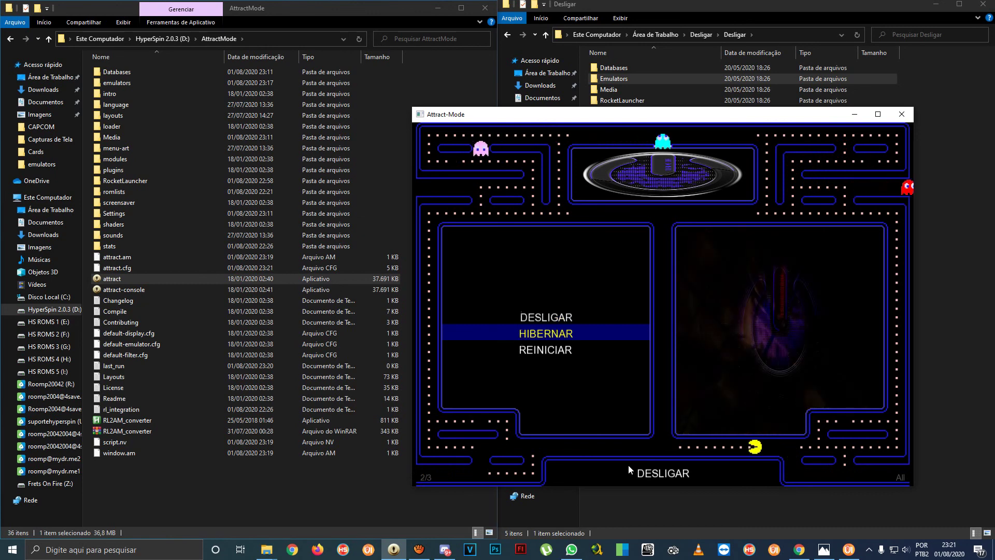
Browse the DESLIGAR, HIBERNAR and REINICIAR entries with their previews, and examine the neighbouring CAPCOM and Atari 2600 displays.
key("Down")
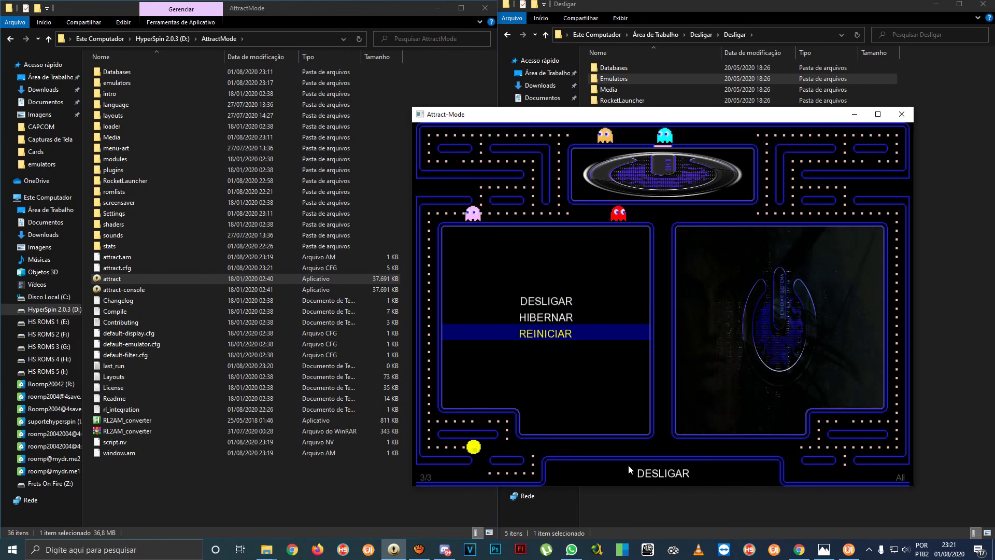
key("Up")
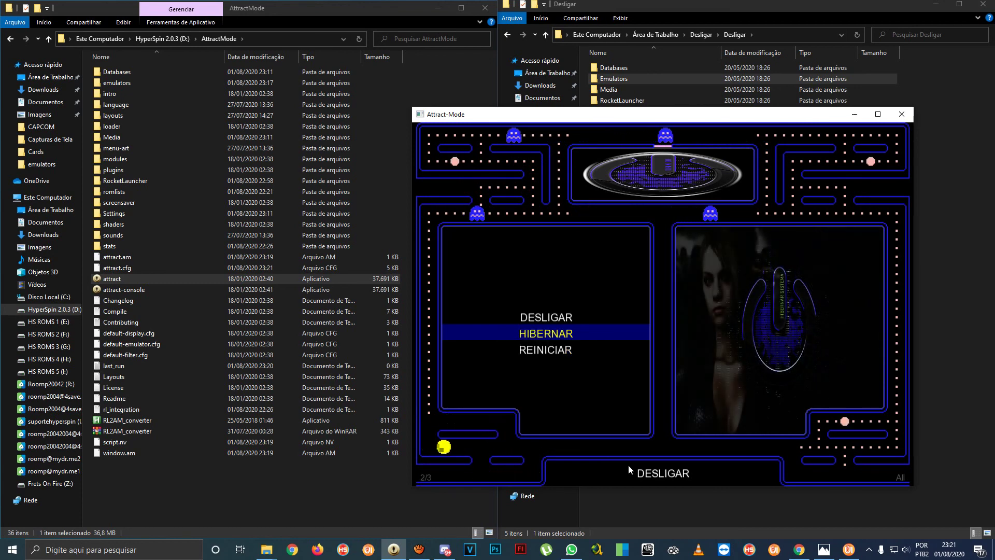
key("Up")
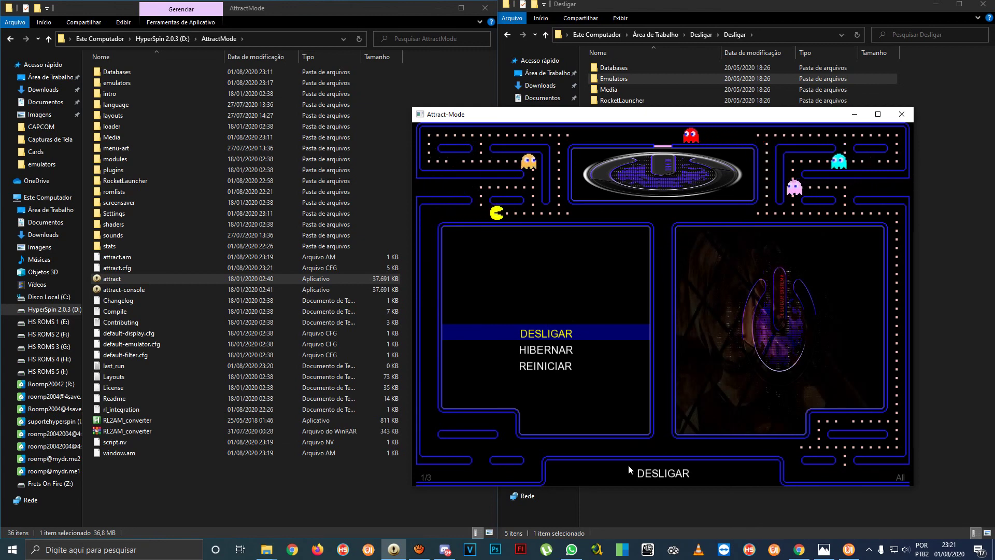
key("Up")
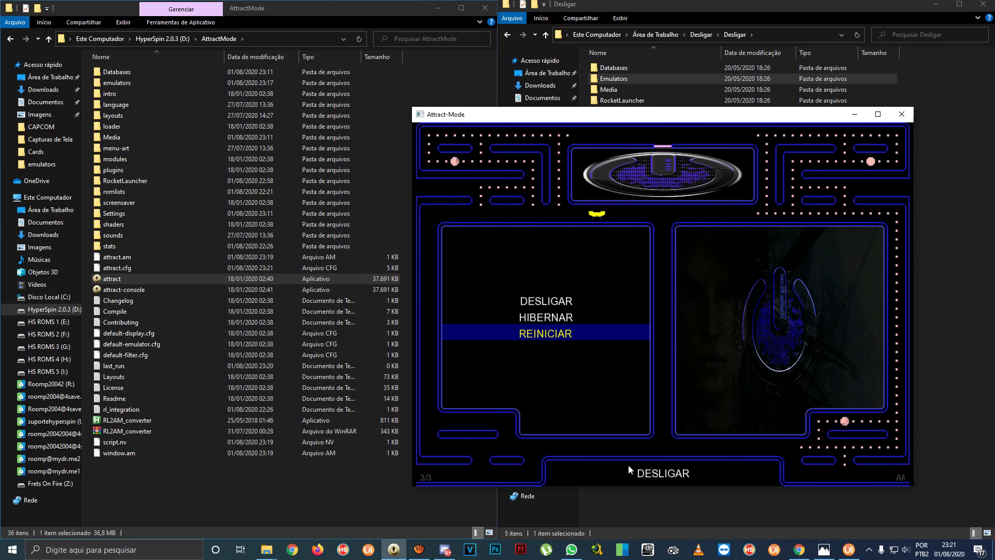
key("Right")
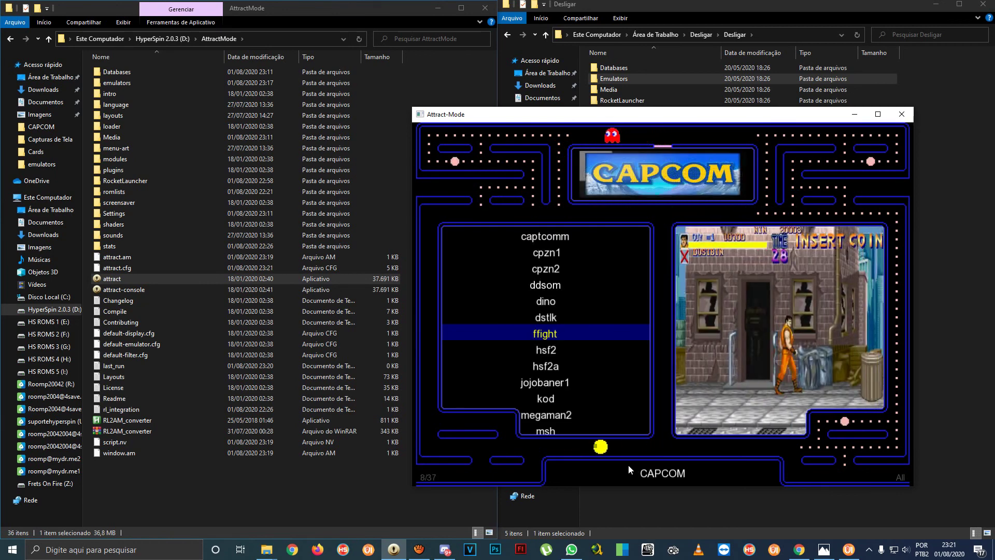
key("Left")
key("Right")
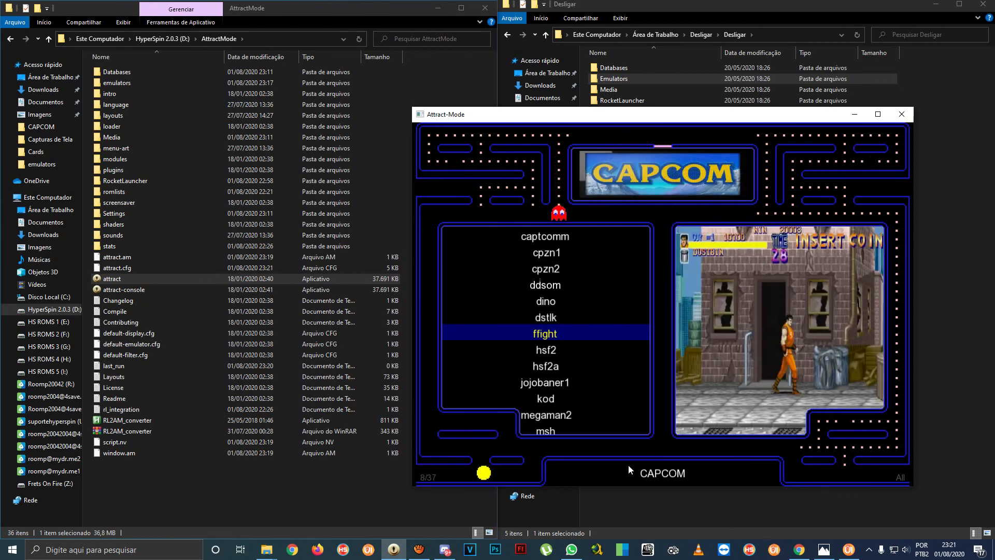
key("Left")
key("Up")
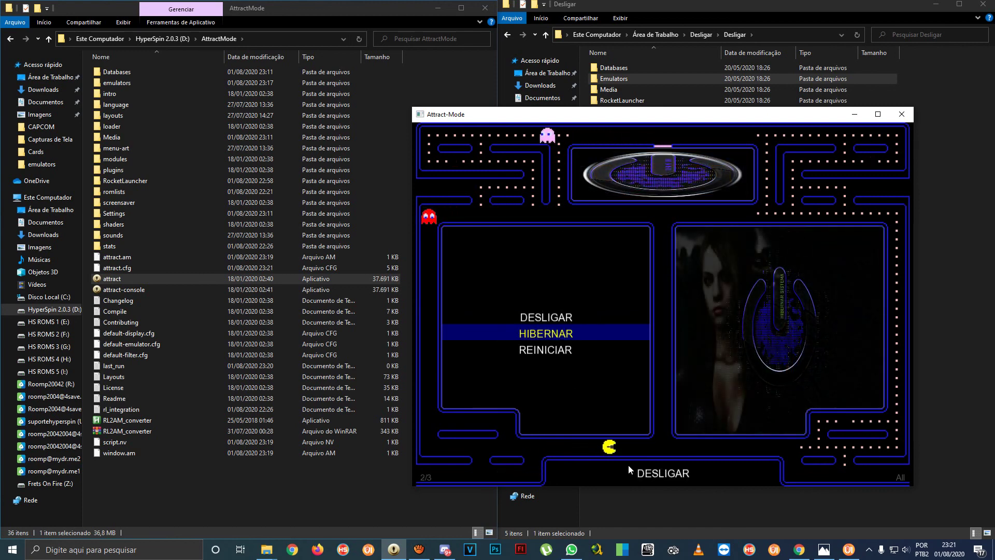
key("Left")
key("Left")
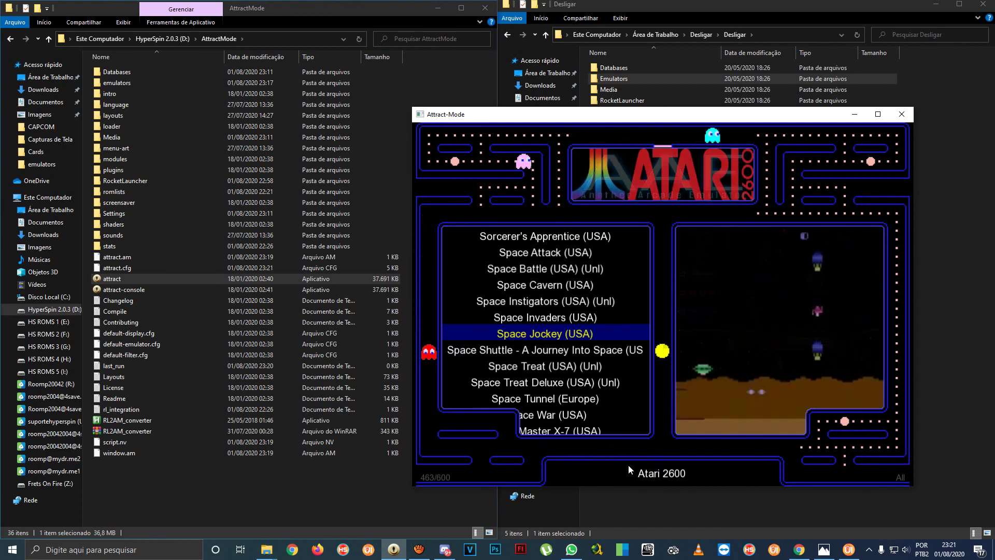
Exit Attract-Mode and confirm leaving the frontend.
key("Escape")
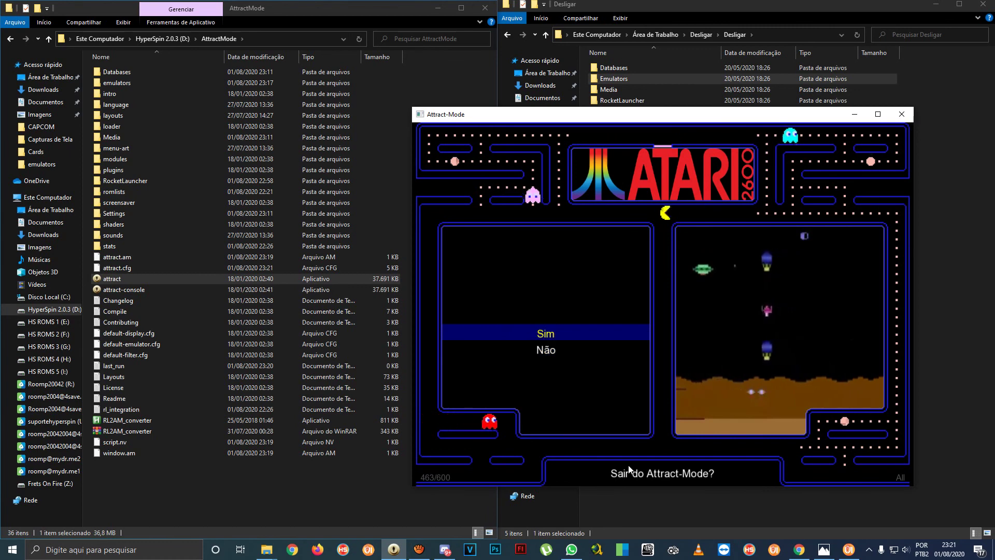
key("Return")
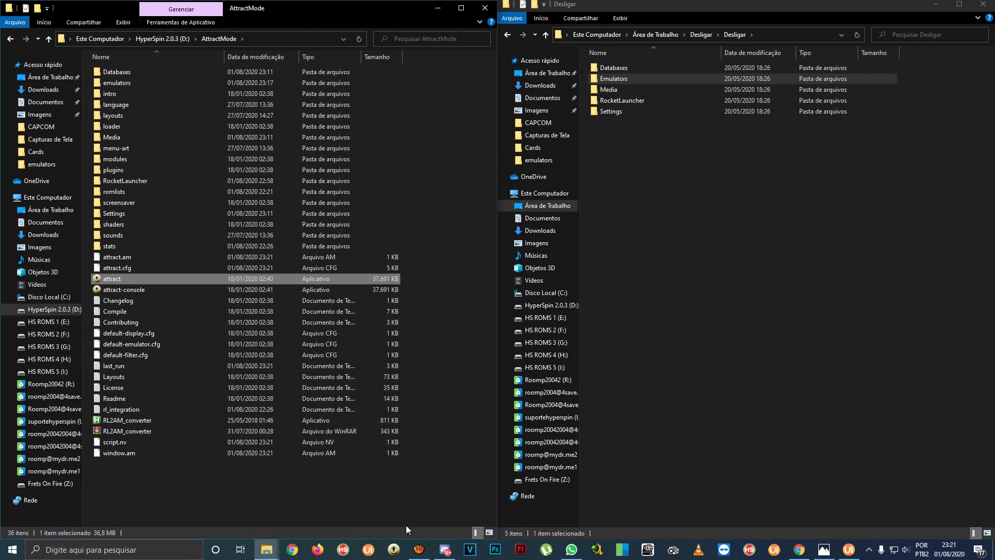
left_click(420, 549)
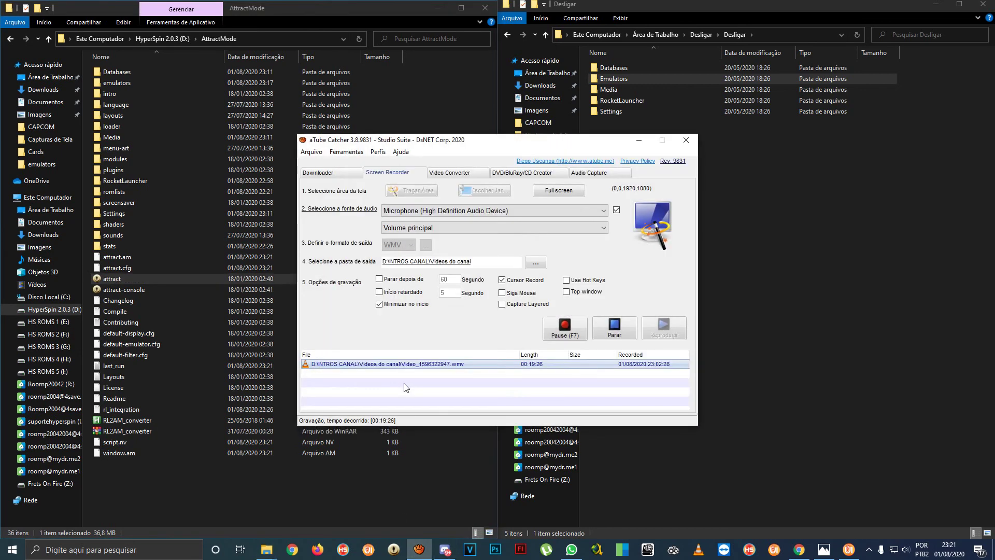